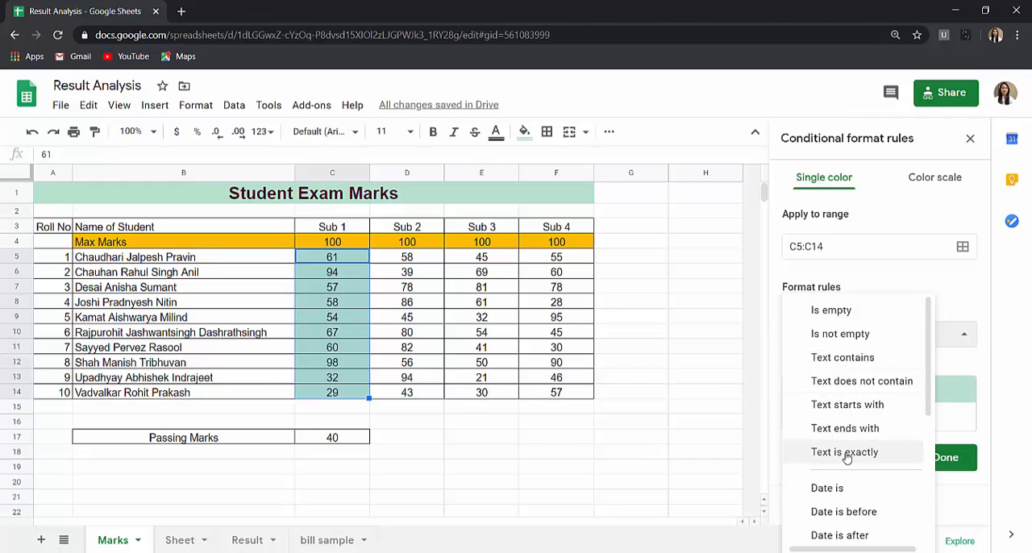
- Set the conditional format rule on C5:C14 to format cells with values less than 40
scroll(847, 456, "down", 2)
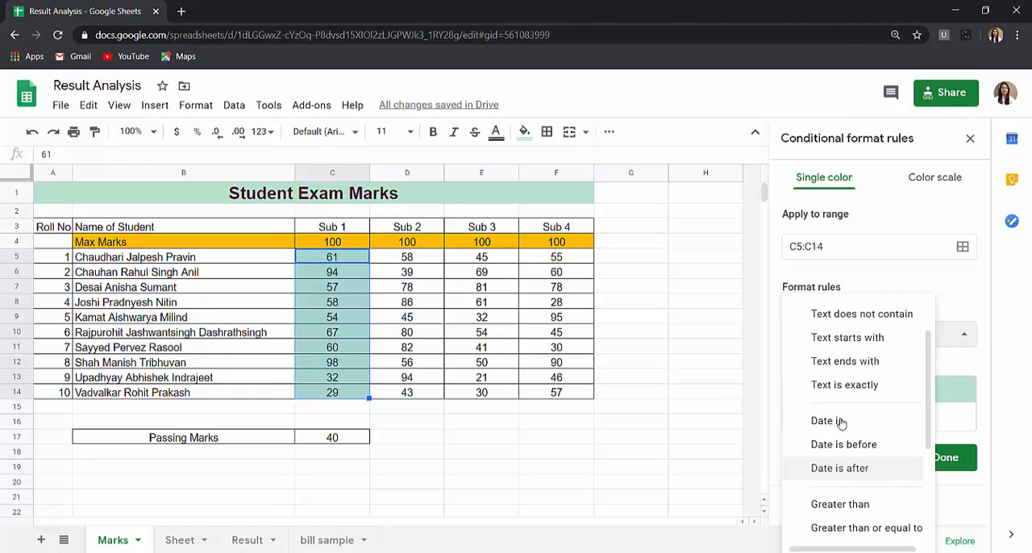
scroll(849, 473, "down", 2)
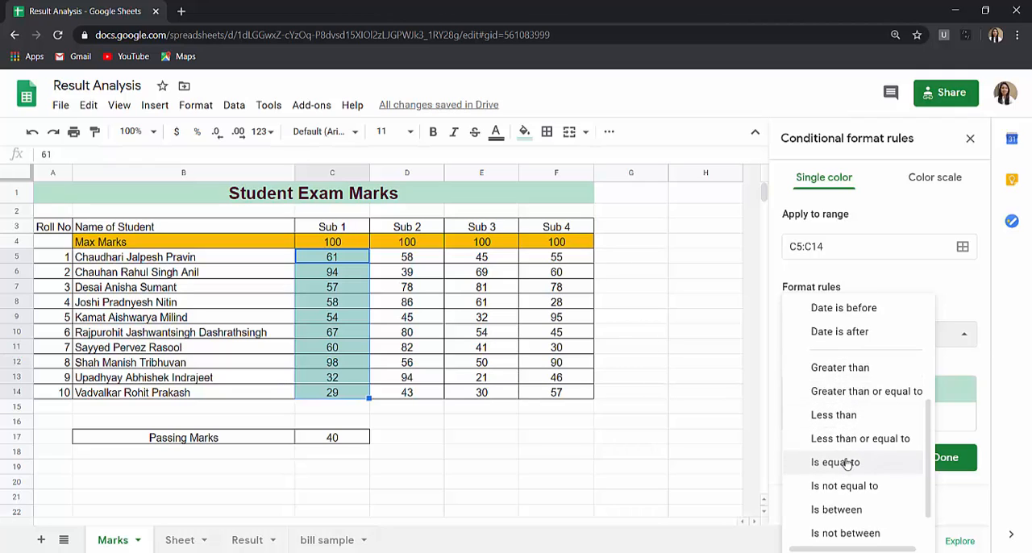
scroll(852, 464, "down", 1)
scroll(853, 490, "up", 3)
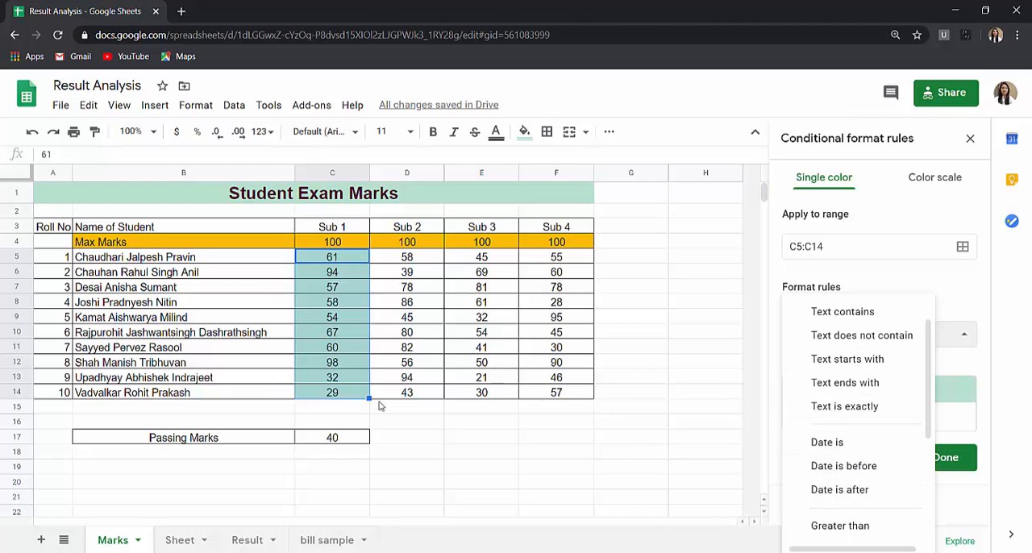
scroll(871, 440, "down", 1)
scroll(875, 440, "down", 1)
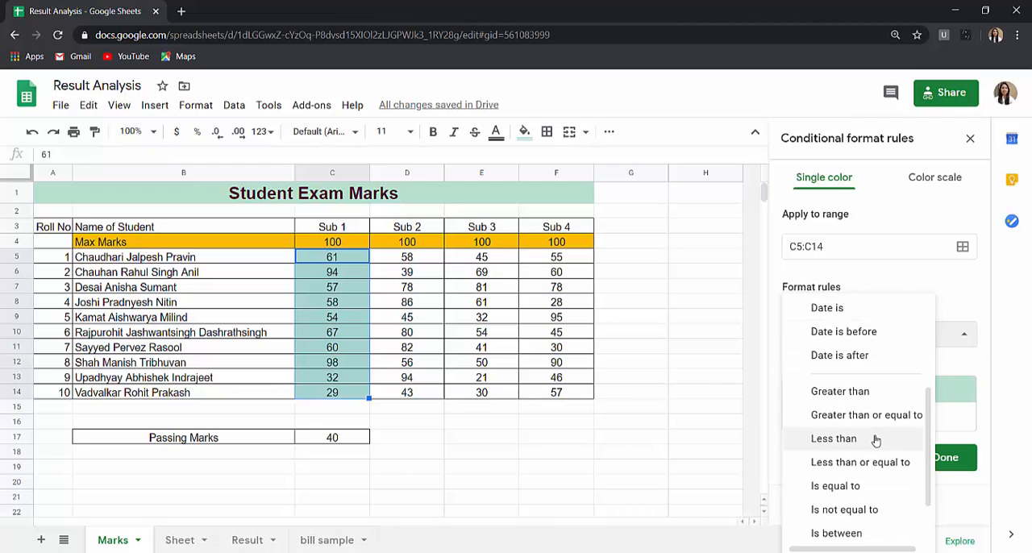
scroll(876, 441, "down", 1)
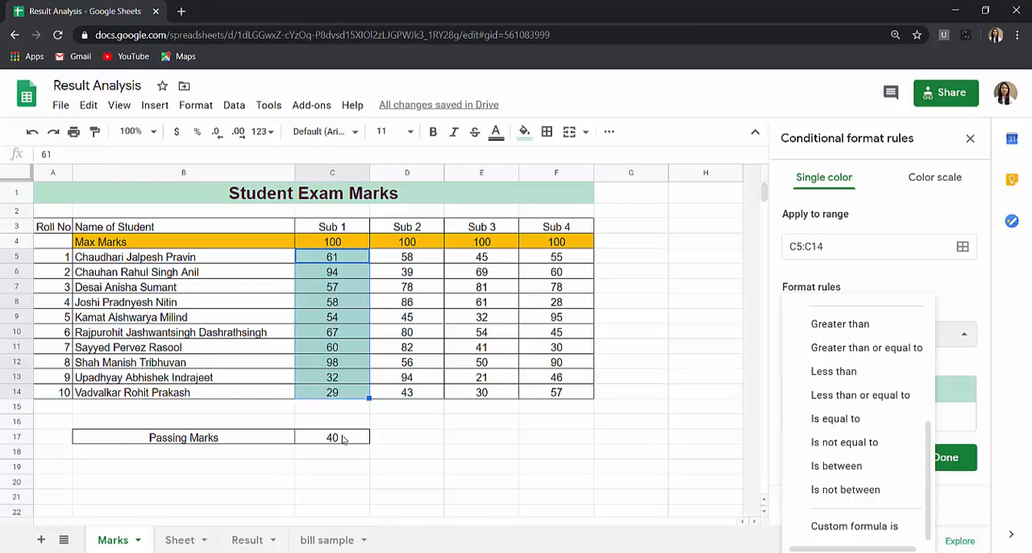
left_click(863, 373)
left_click(827, 367)
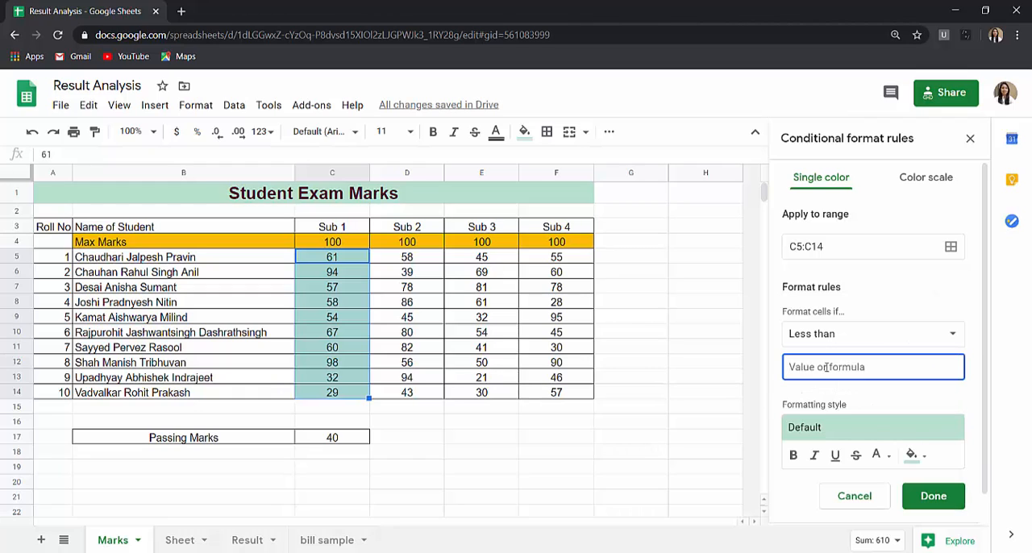
type("40")
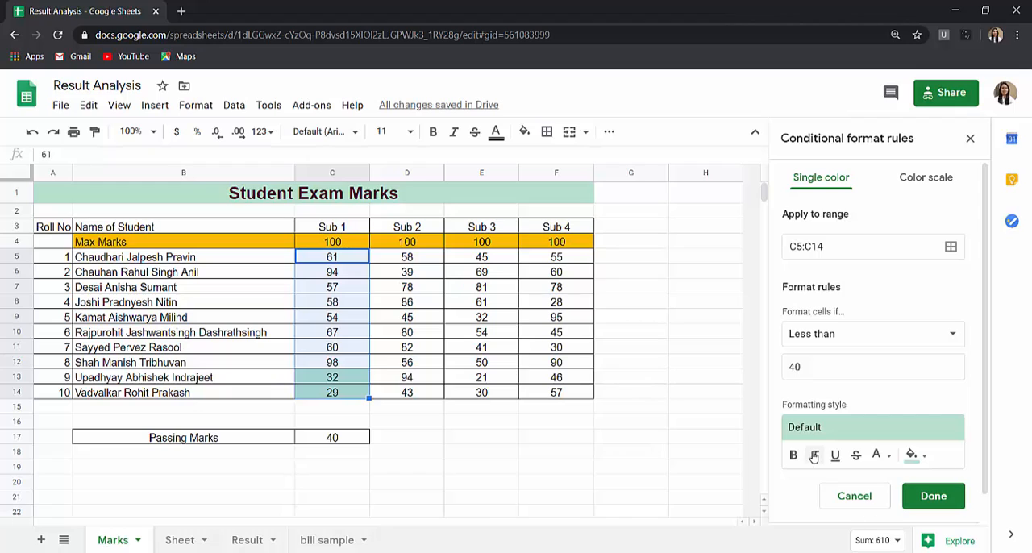
- Give the rule's formatting style a red background with italic text, and save the rule
left_click(868, 432)
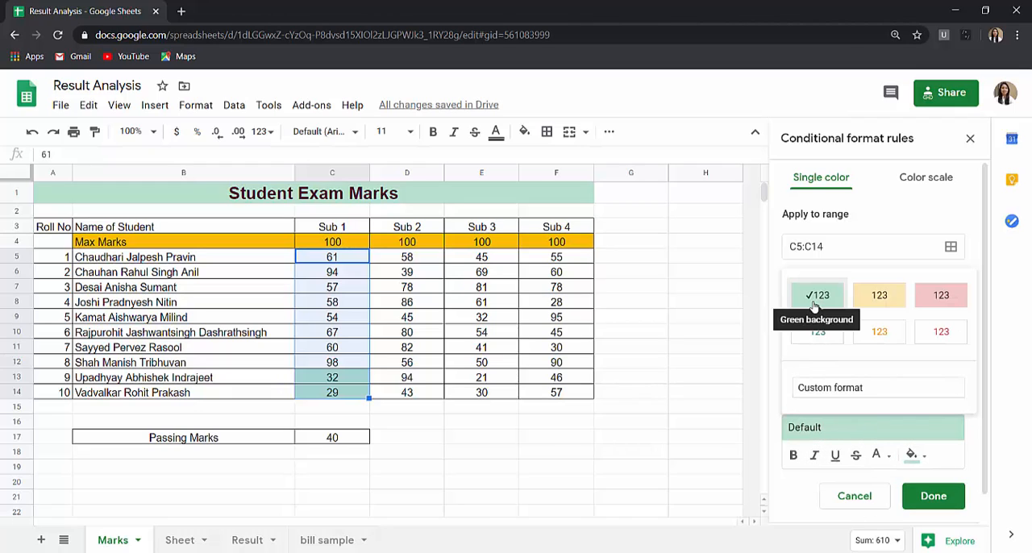
left_click(933, 295)
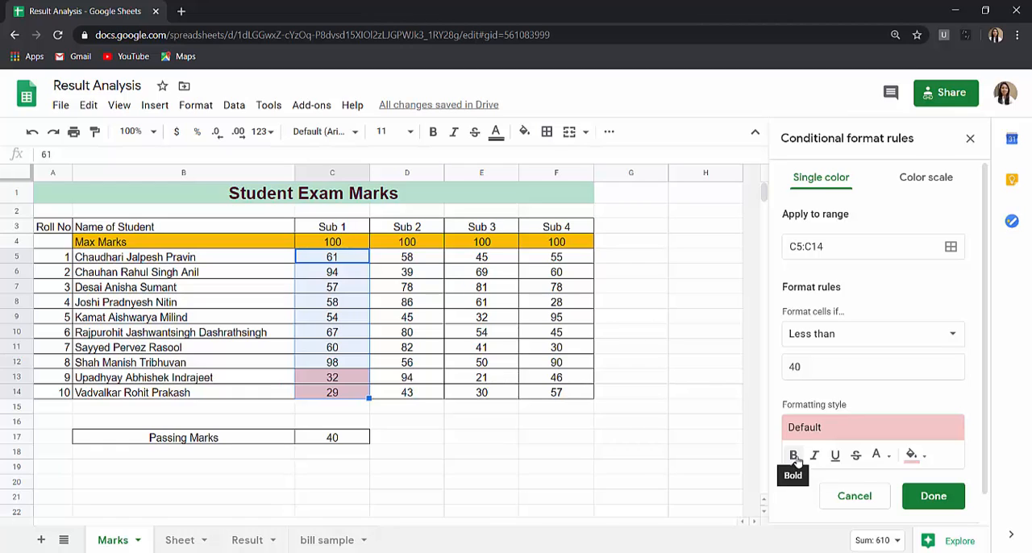
left_click(794, 456)
left_click(794, 456)
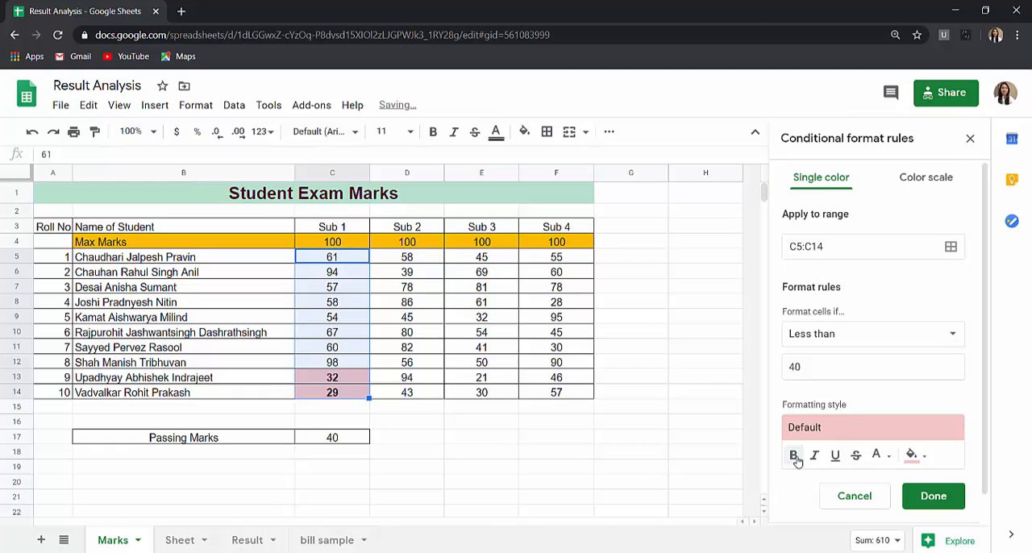
left_click(816, 457)
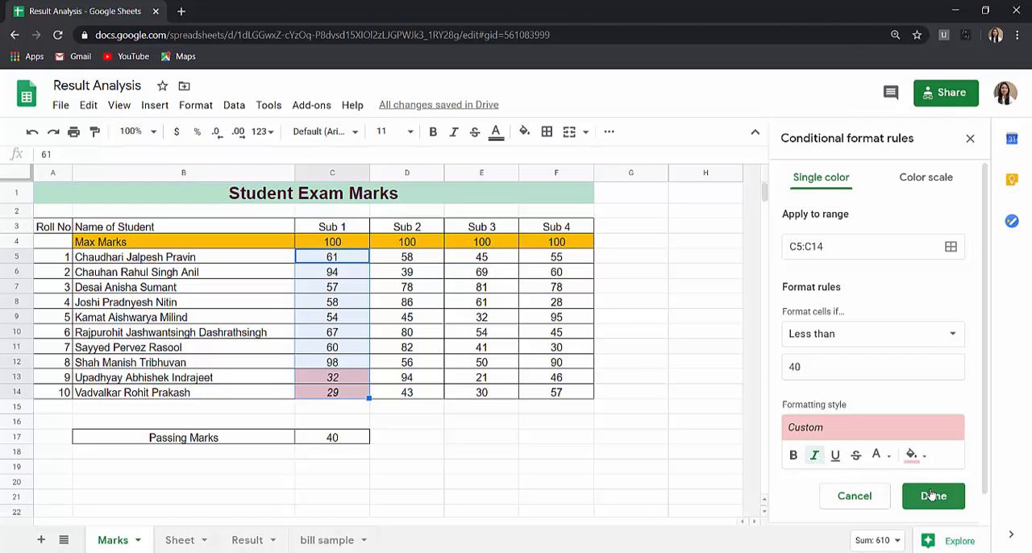
left_click(933, 496)
left_click(970, 138)
left_click(680, 362)
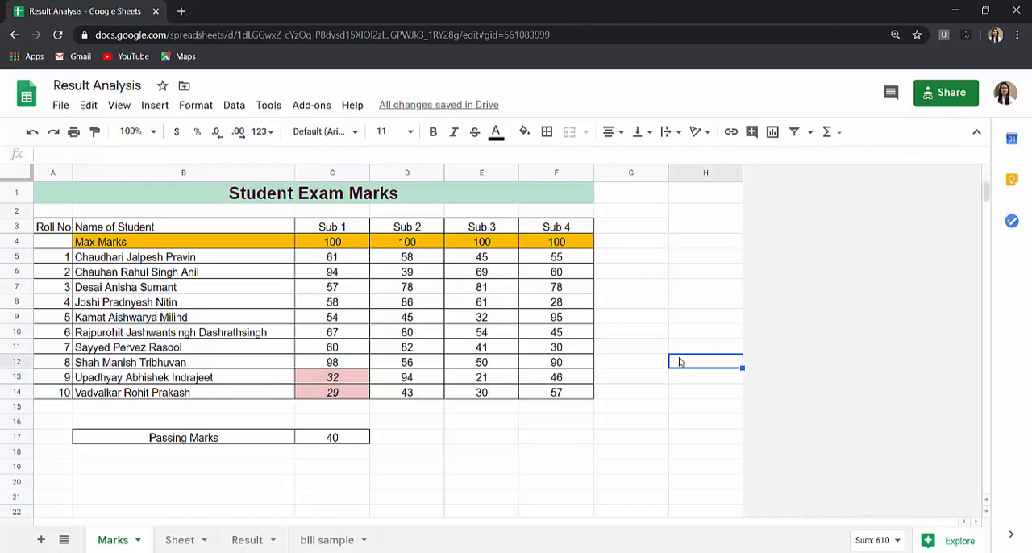
- Reopen the less than 40 conditional format rule on the Sub 1 marks for editing
left_click(330, 379)
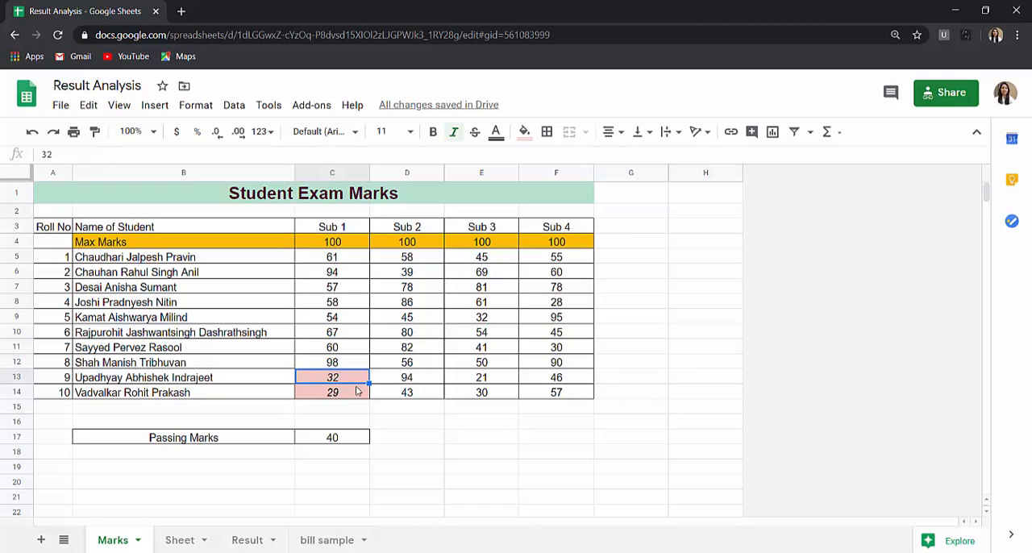
left_click(352, 321)
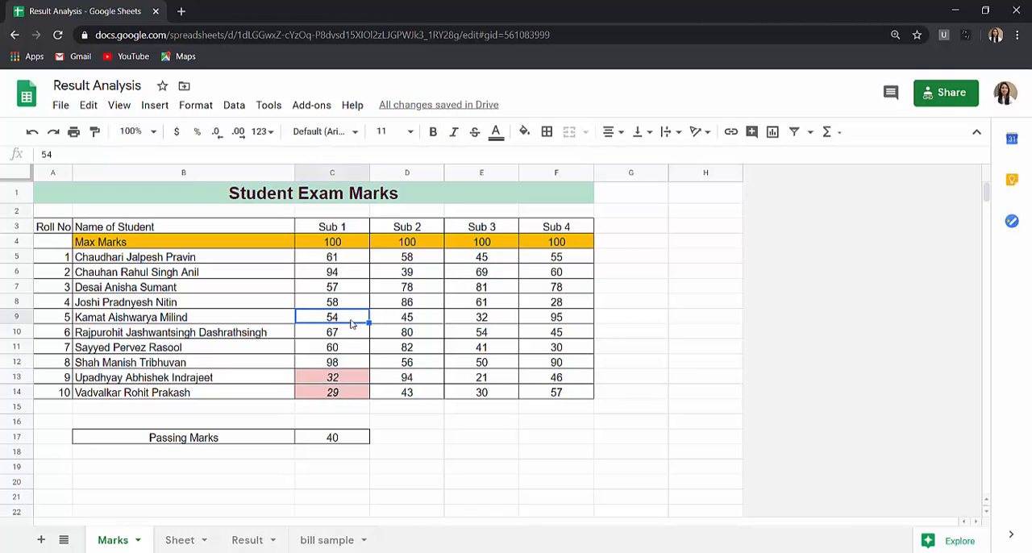
left_click(196, 105)
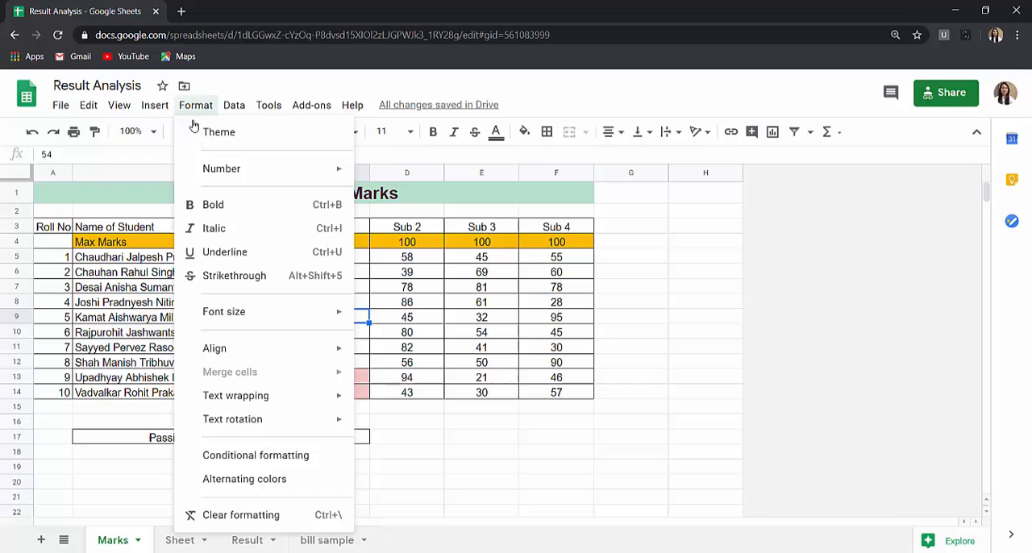
left_click(224, 455)
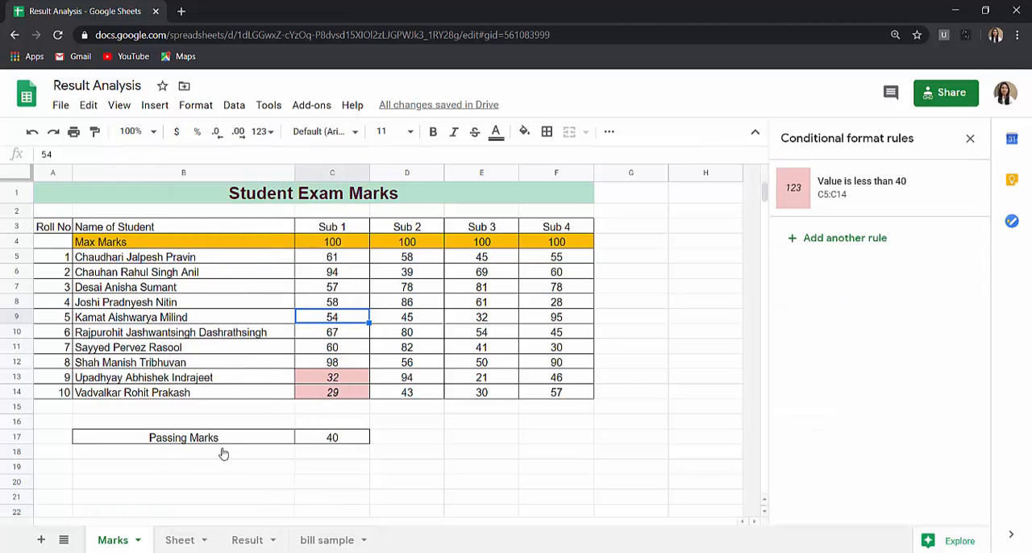
left_click(868, 188)
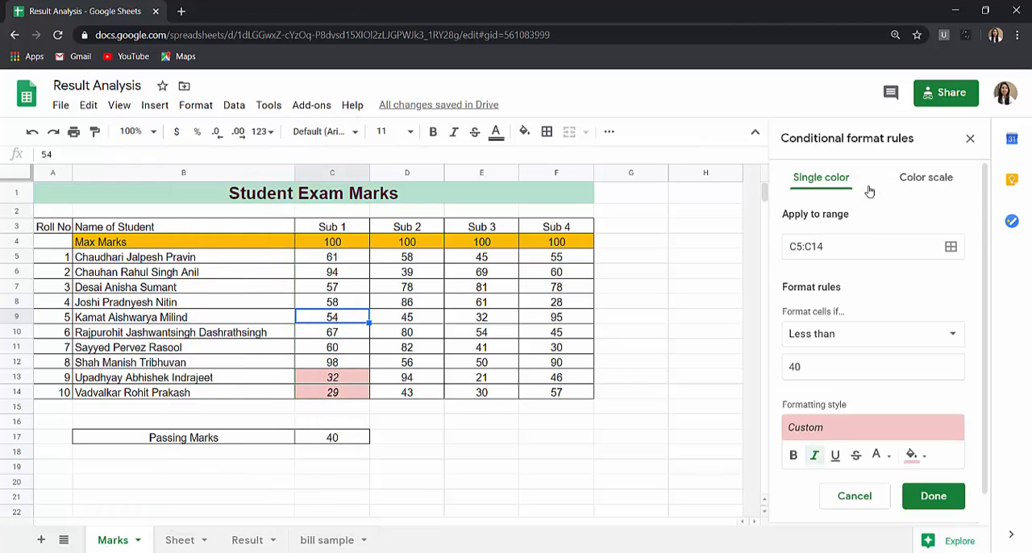
- Try a solid red custom fill color for the rule's formatting style
left_click(832, 430)
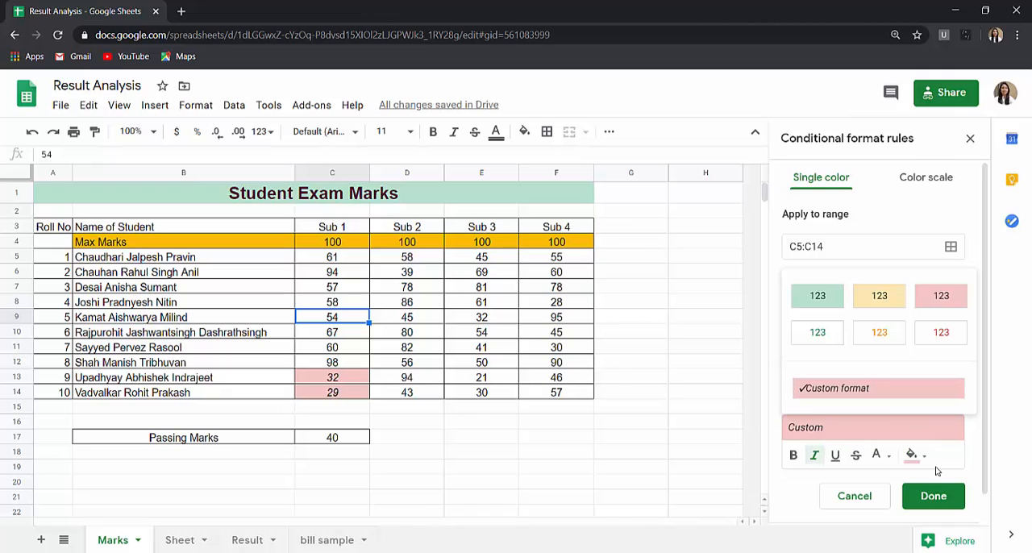
left_click(913, 455)
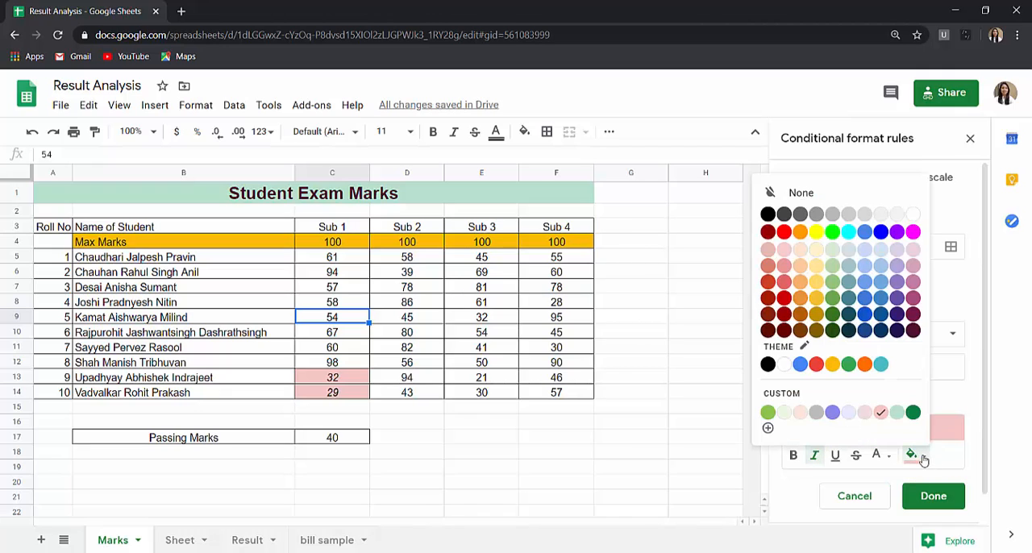
left_click(782, 298)
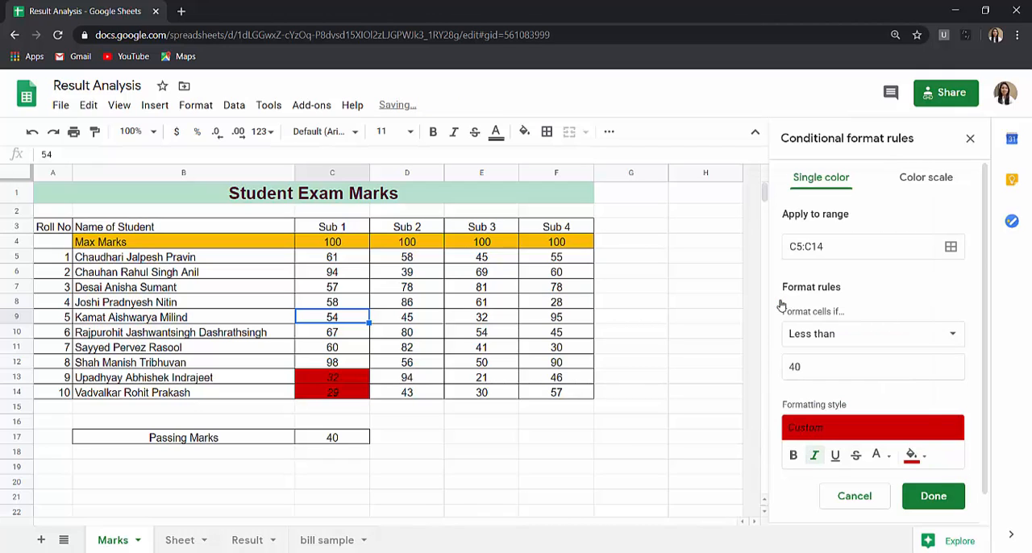
left_click(913, 455)
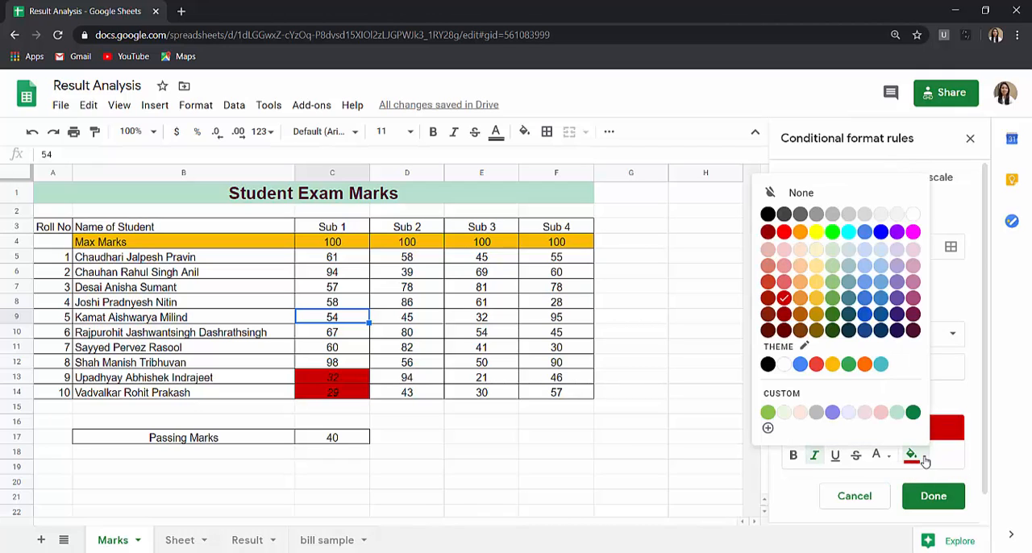
left_click(783, 300)
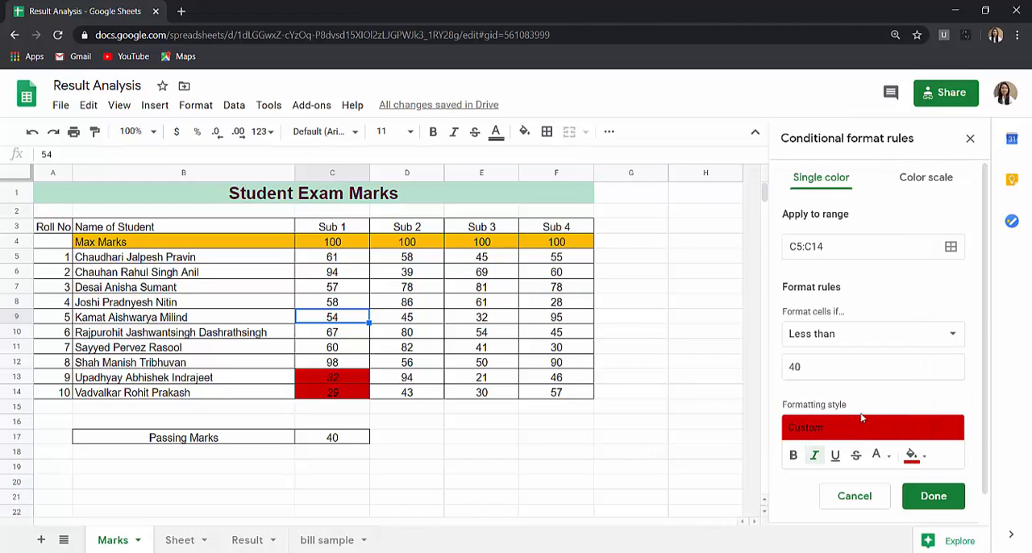
- Try the red text preset as the rule's formatting style and look through the text colors
left_click(862, 418)
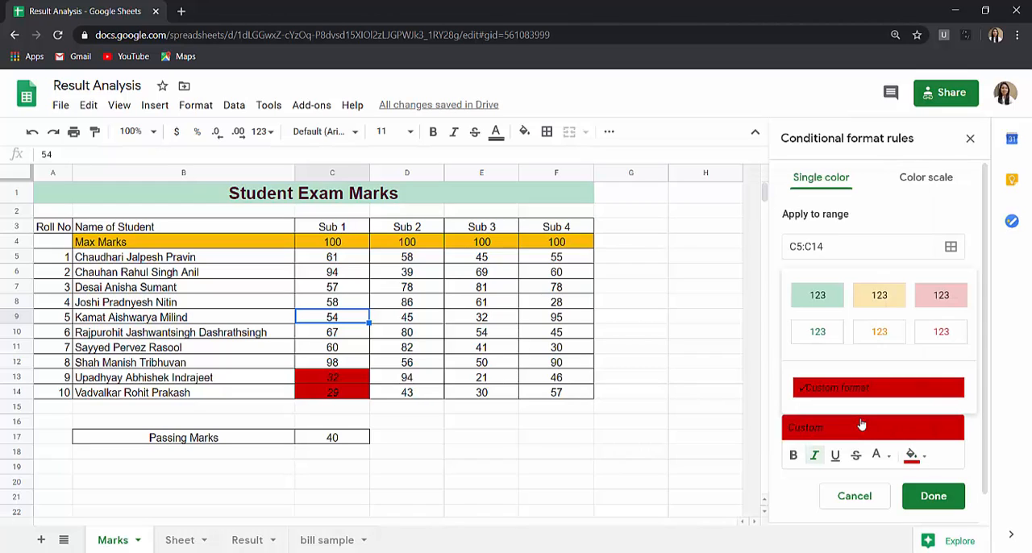
left_click(940, 332)
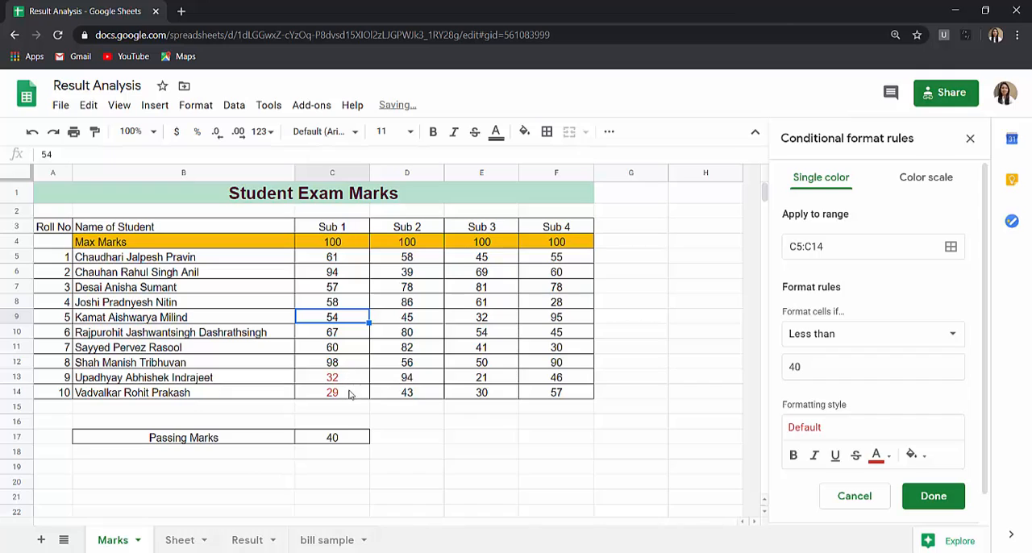
left_click(879, 456)
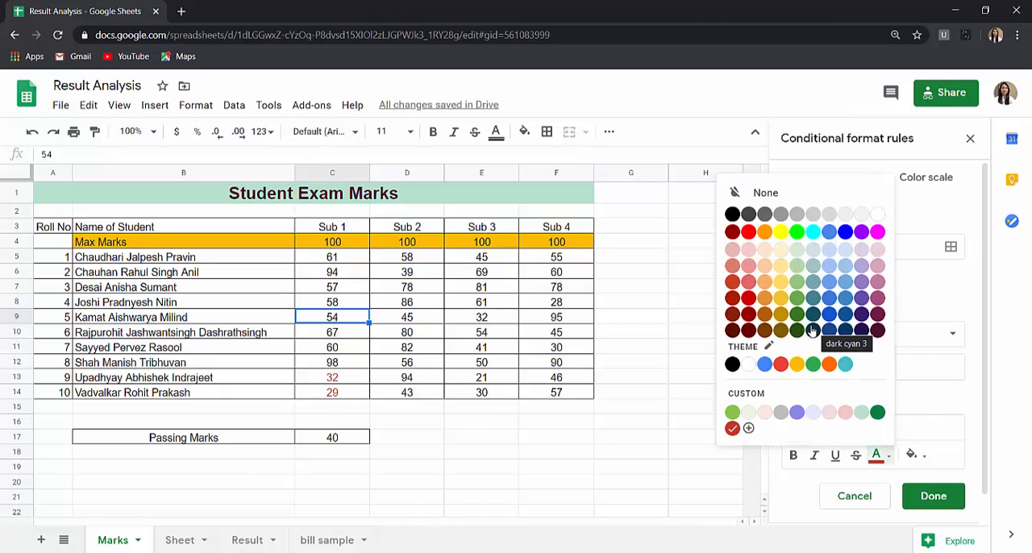
left_click(720, 484)
- Apply the red background preset to the less than 40 rule and save it
left_click(839, 426)
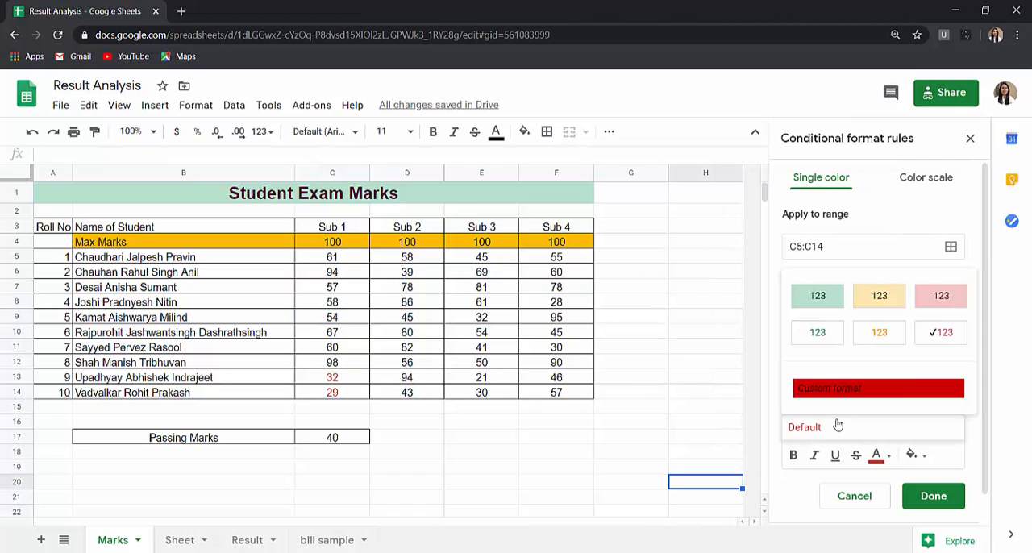
left_click(939, 297)
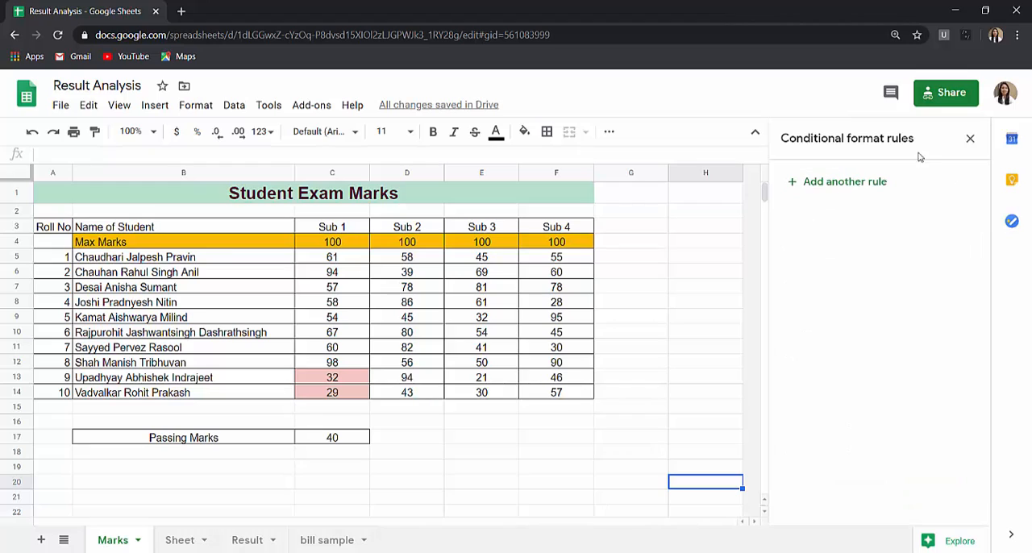
left_click(969, 139)
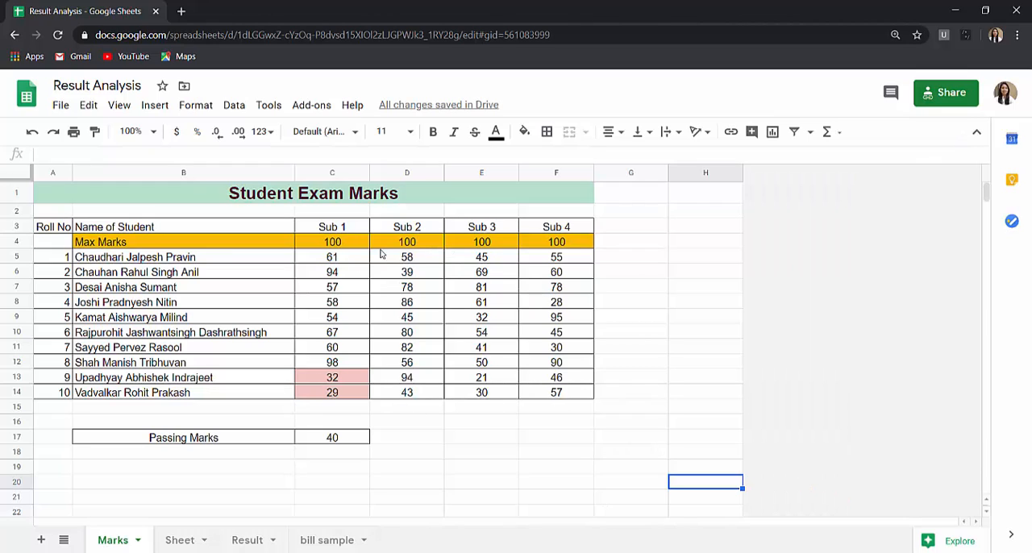
- Extend the less than 40 conditional format rule from the Sub 1 marks to all four subjects, range C5:F14
left_click(333, 261)
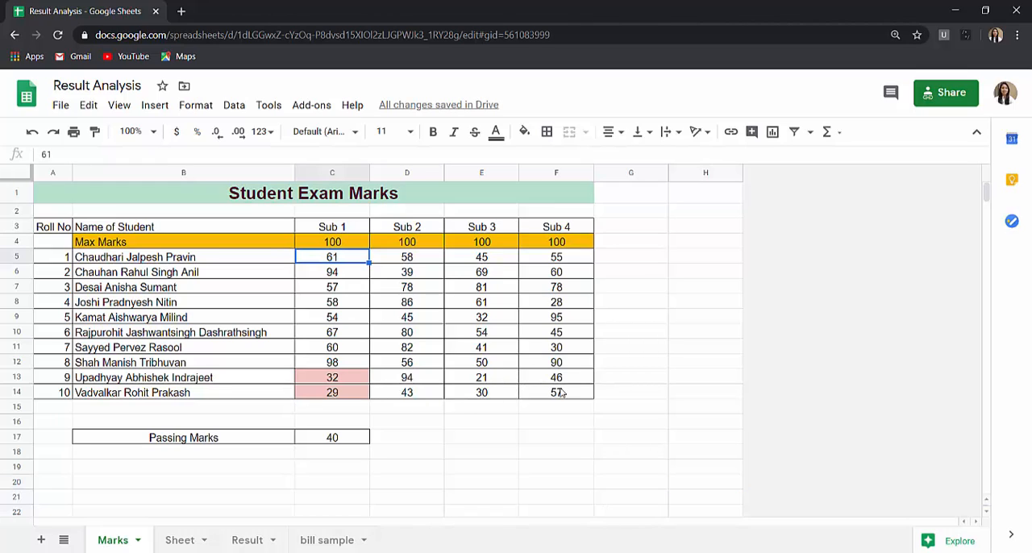
left_click(196, 105)
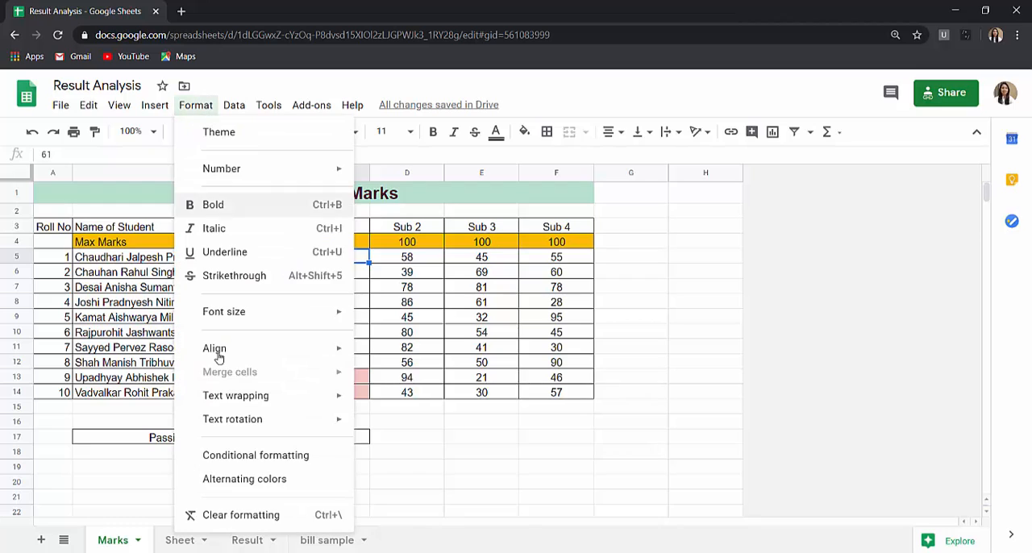
left_click(238, 456)
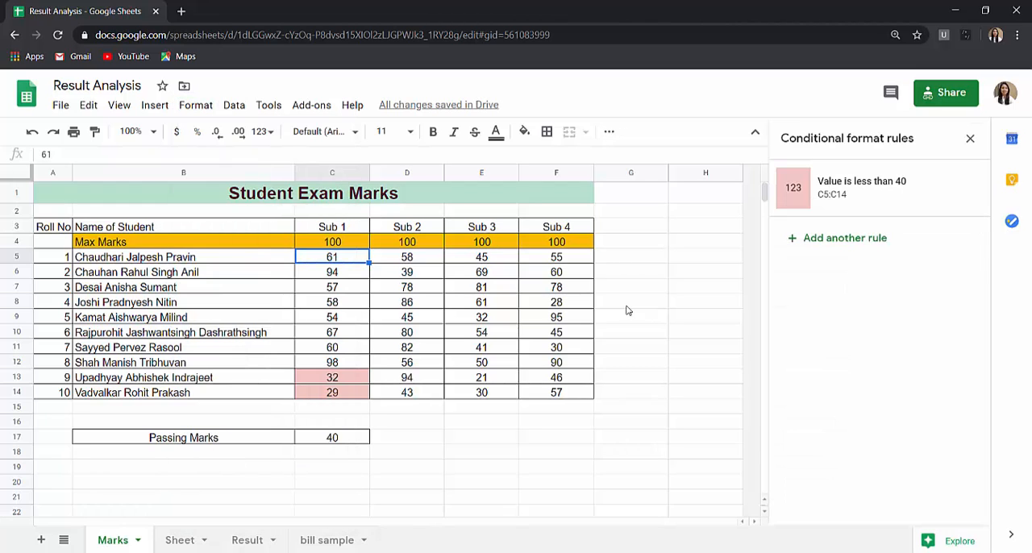
left_click(855, 188)
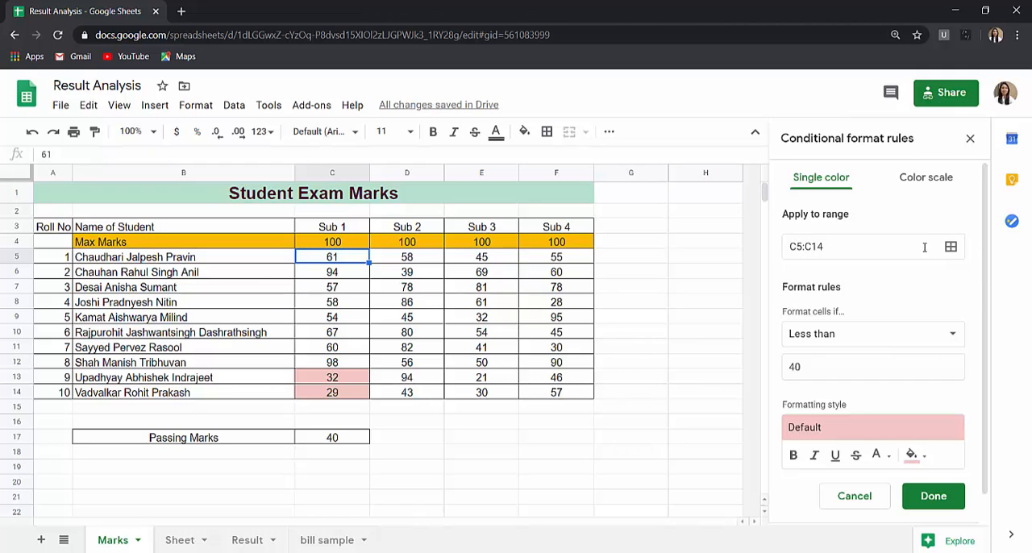
left_click(950, 250)
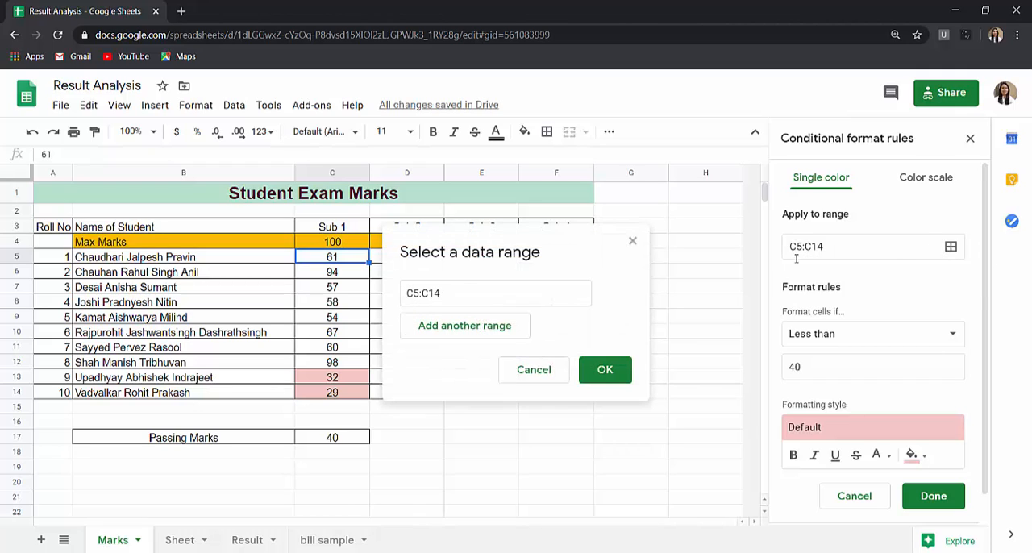
left_click_drag(550, 248, 641, 266)
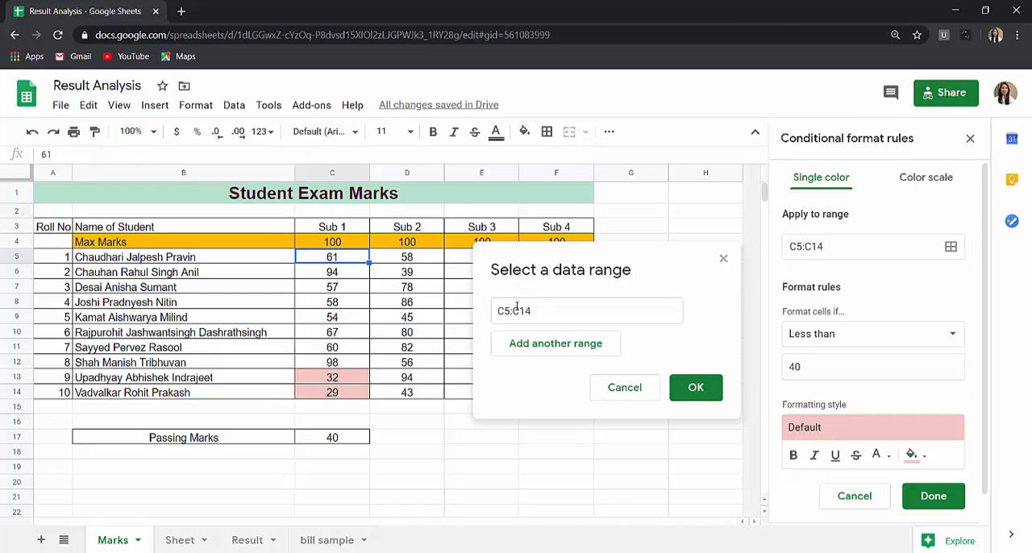
left_click_drag(534, 310, 438, 314)
key("BackSpace")
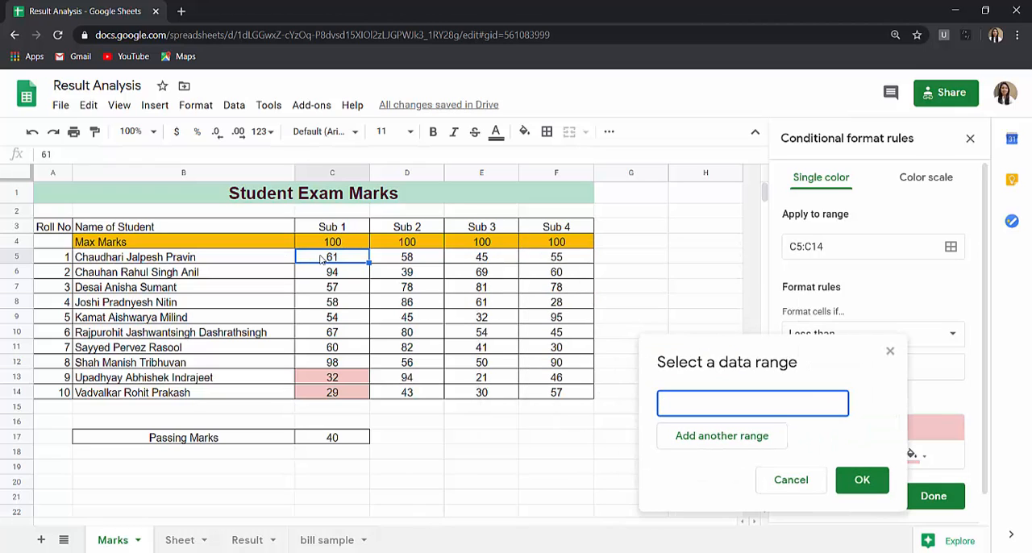
left_click(321, 258)
left_click(578, 395, "shift")
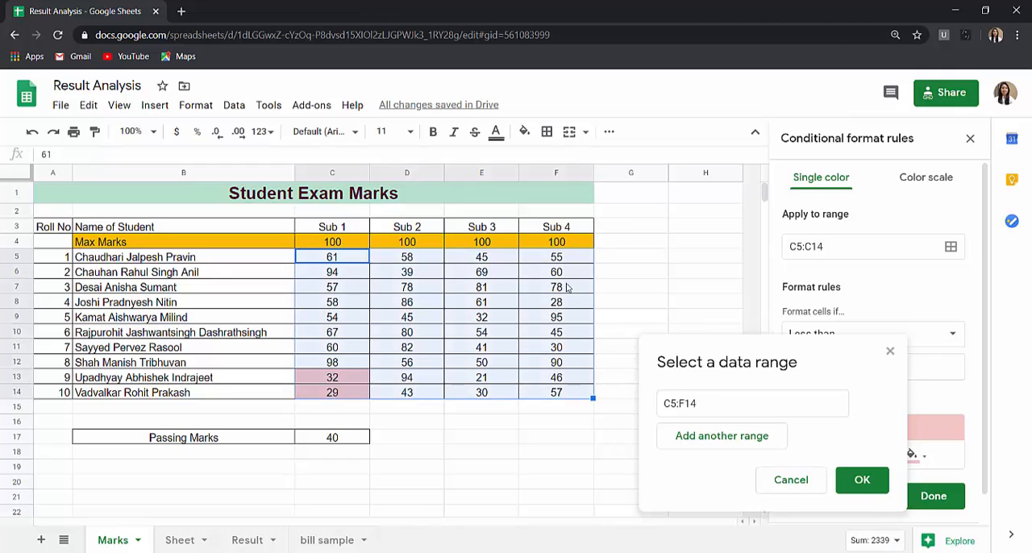
left_click(859, 481)
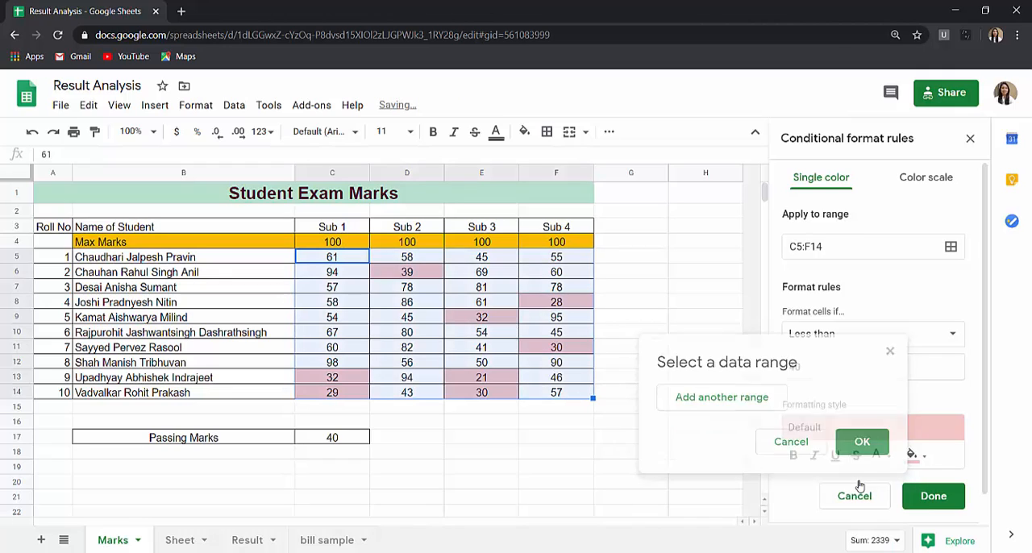
left_click(690, 409)
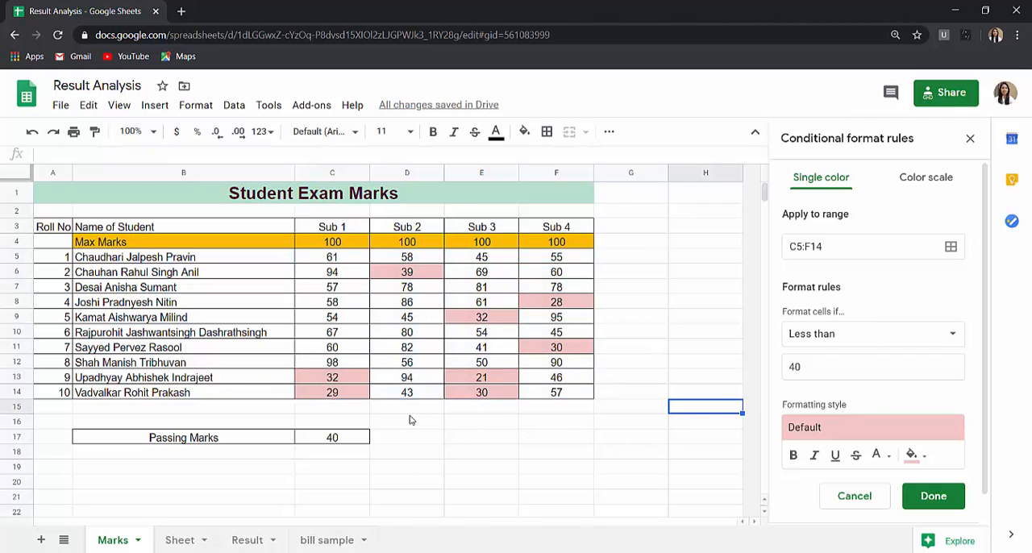
- Enter the test marks 30, 23, 56 and 89 in row 15 under Sub 1 to Sub 4
left_click(347, 407)
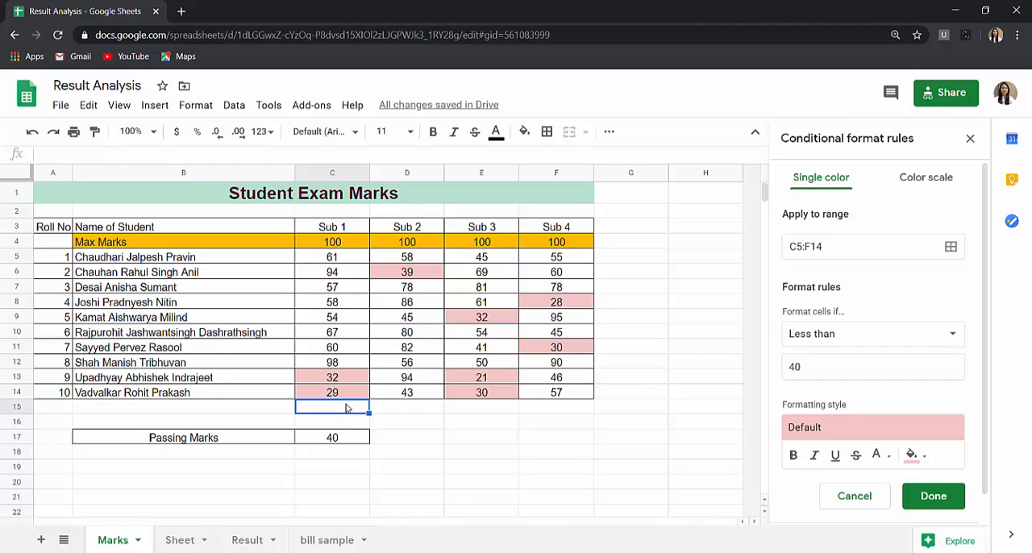
type("30")
key("Tab")
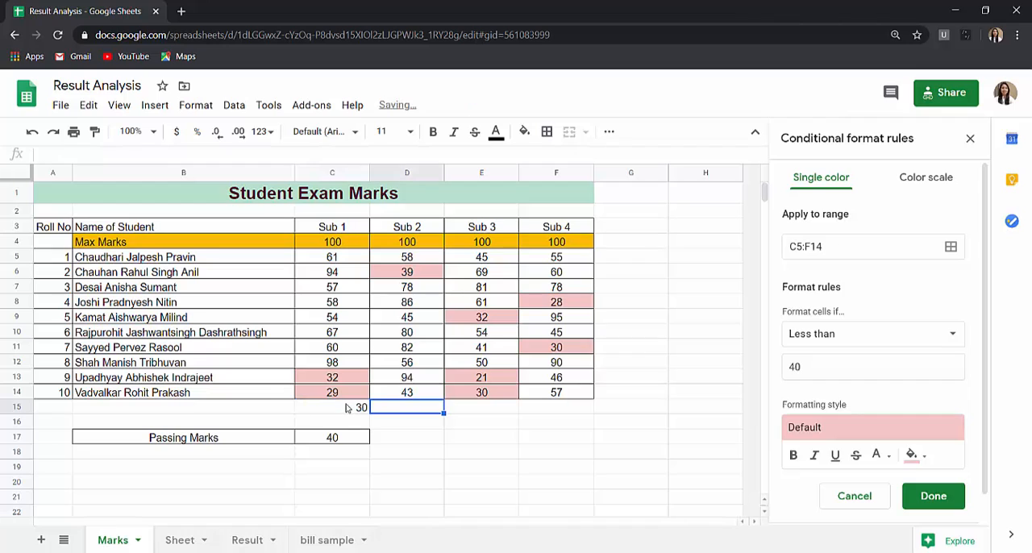
type("23")
key("Tab")
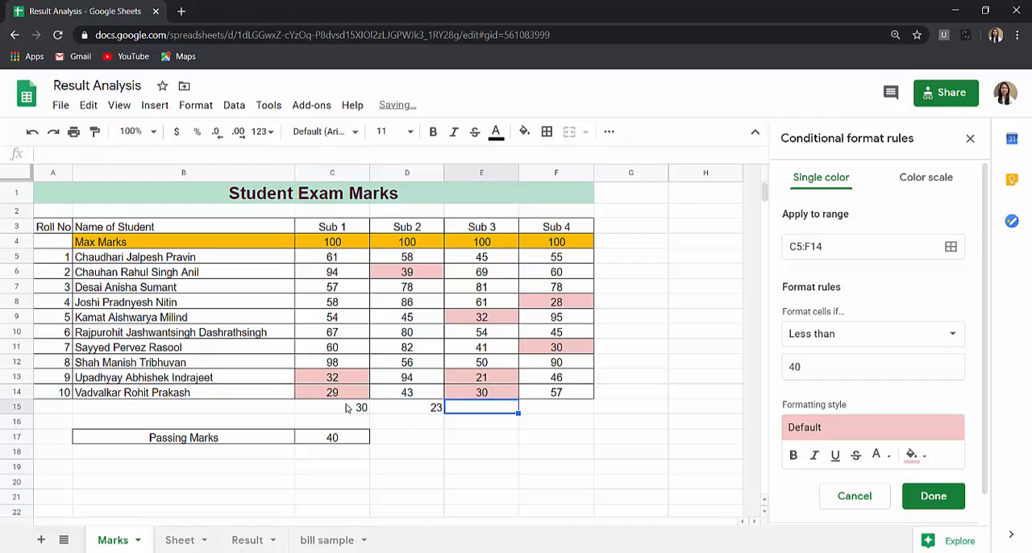
type("56")
key("Tab")
type("89")
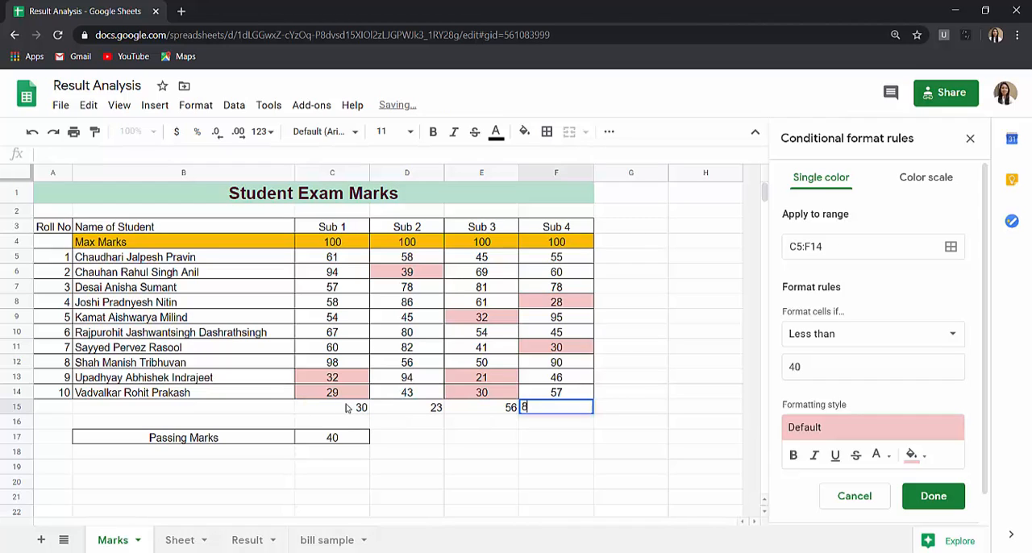
key("Tab")
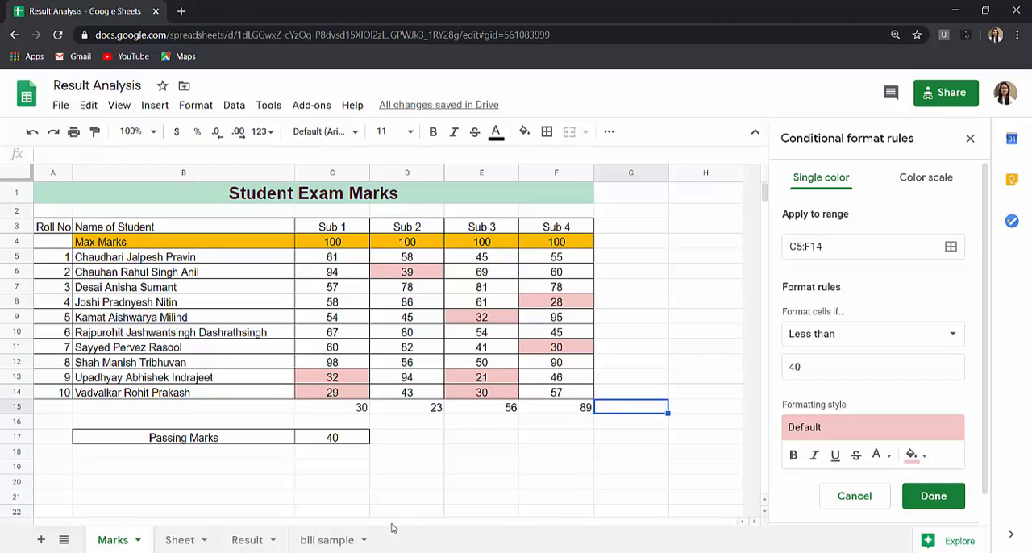
- Change the less than 40 rule's range to the open-ended C5:F and save the rule
left_click(833, 249)
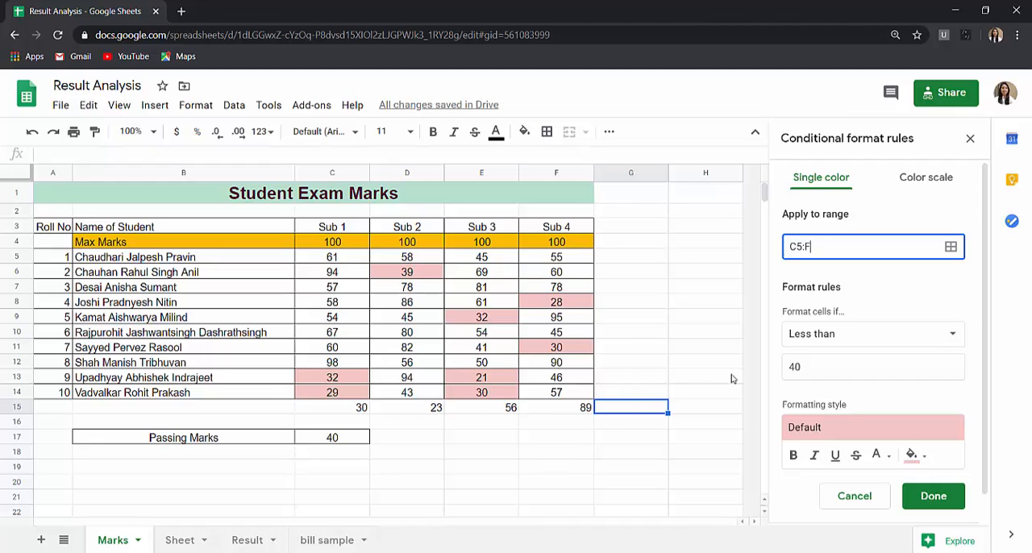
left_click(933, 496)
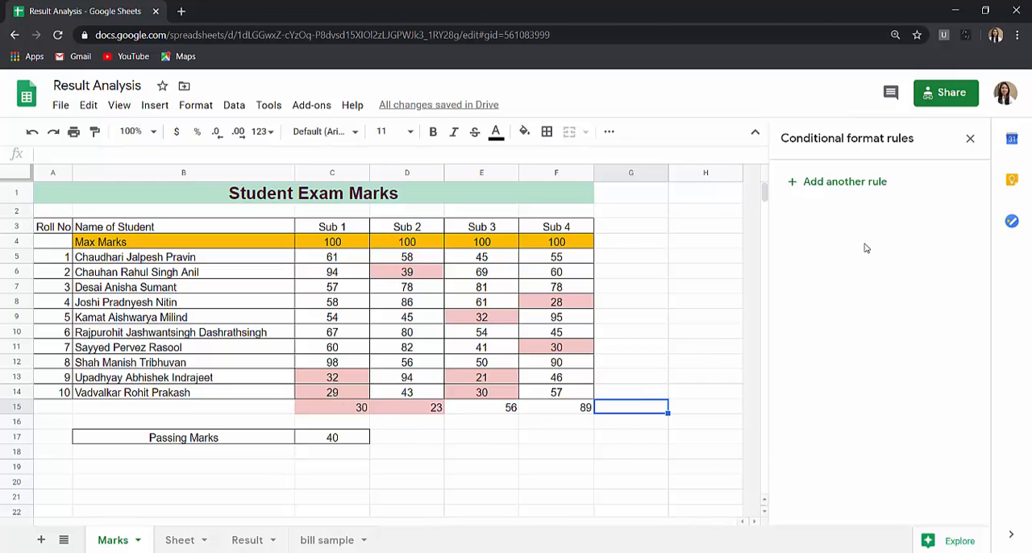
- Insert five blank rows between row 16 and the Passing Marks row
left_click(13, 423)
right_click(13, 422)
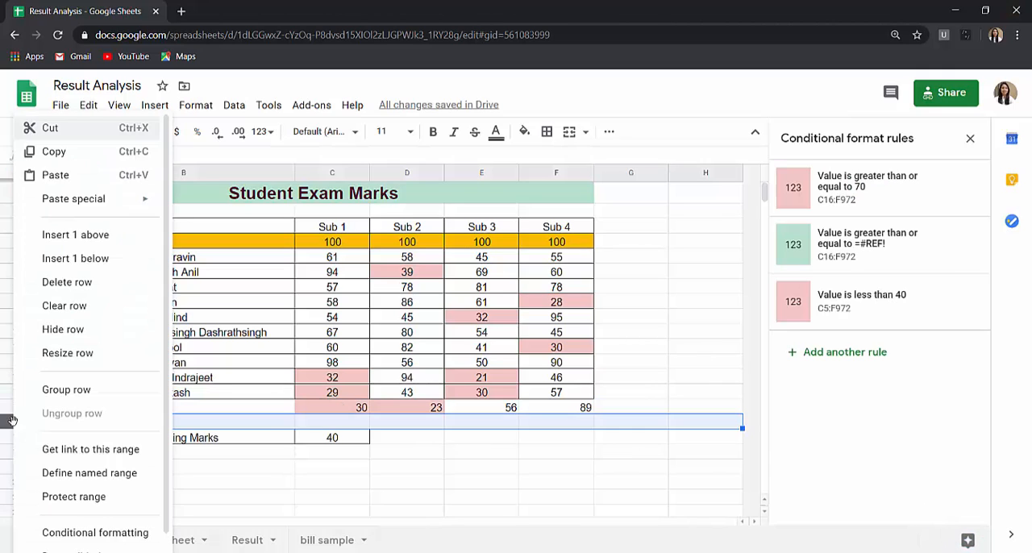
left_click(57, 258)
key("F4")
key("F4")
key("F4")
key("F4")
- Enter the test marks 52, 26, 92 and 31 in row 16 under Sub 1 to Sub 4
left_click(345, 425)
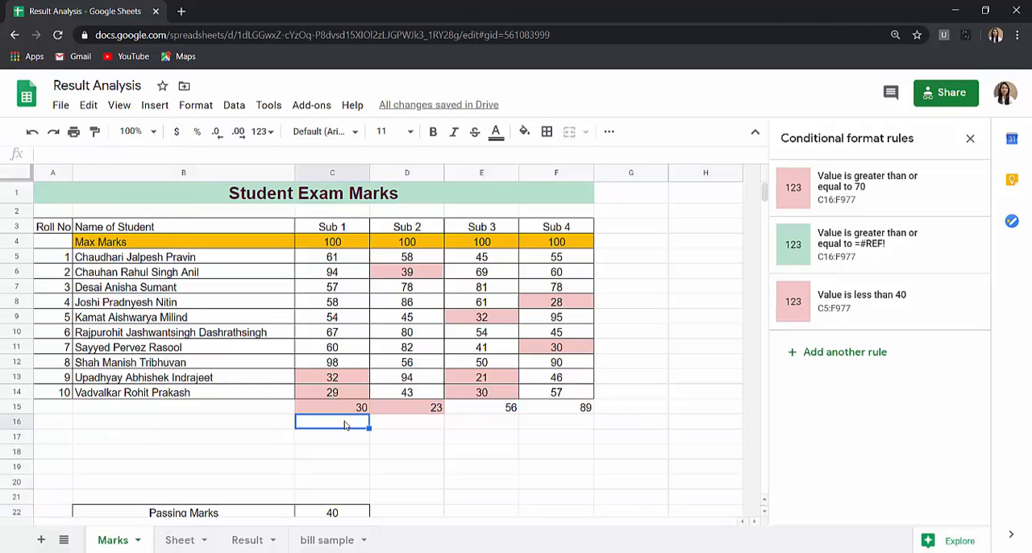
type("52")
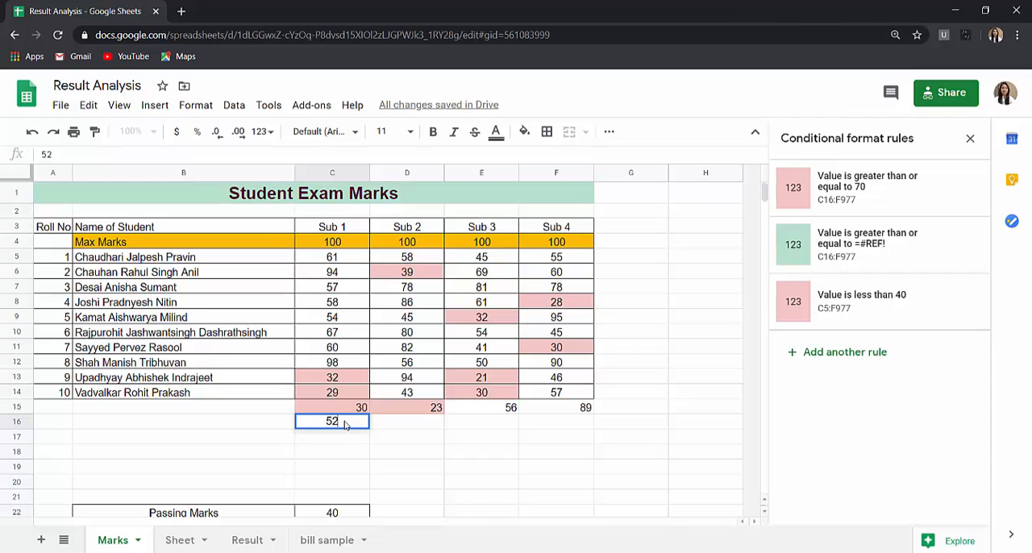
key("Tab")
type("26")
key("Tab")
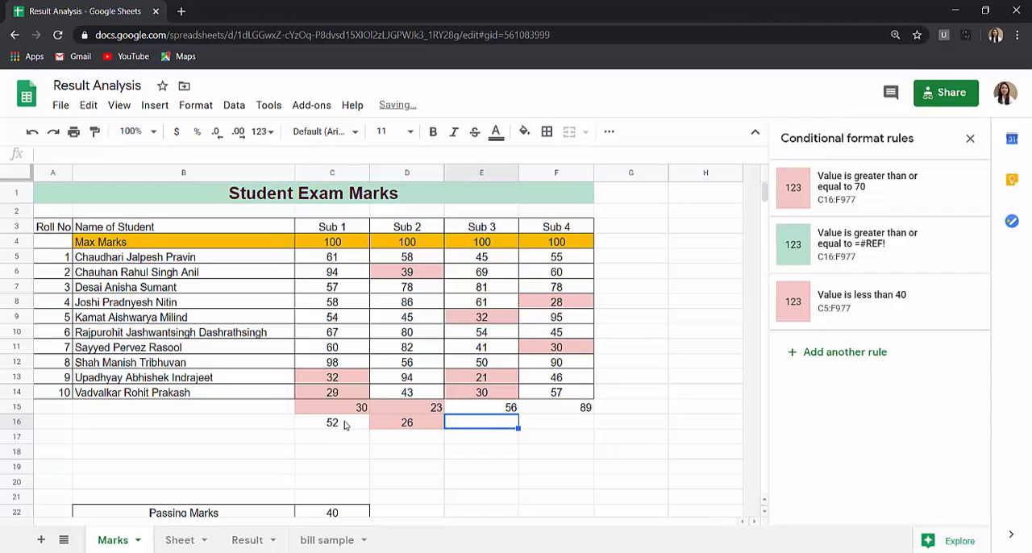
type("92")
key("Tab")
type("31")
key("Tab")
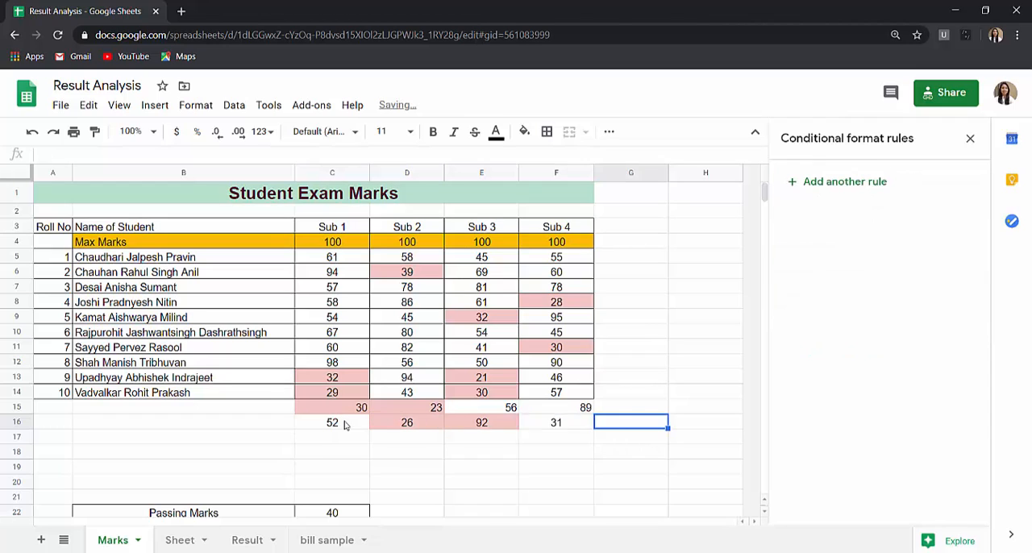
- Remove the less than 40 conditional format rule from the marks in columns C to F
left_click(328, 258)
left_click(580, 408, "shift")
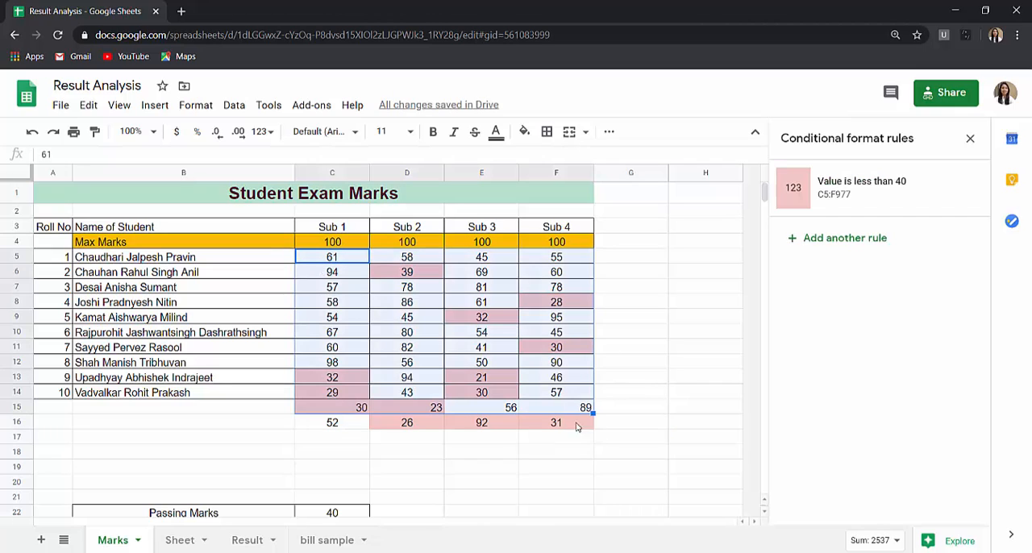
mouse_move(973, 196)
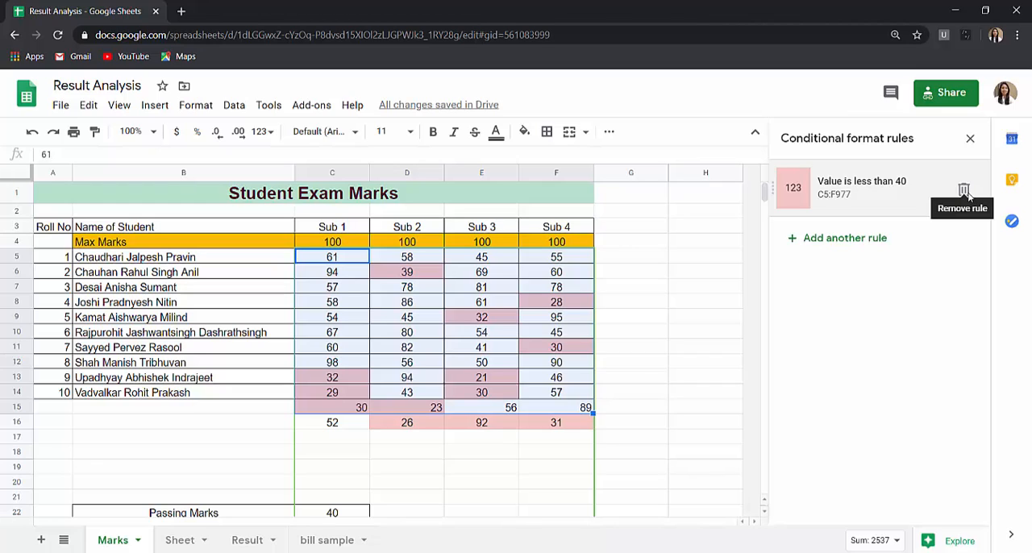
left_click(963, 190)
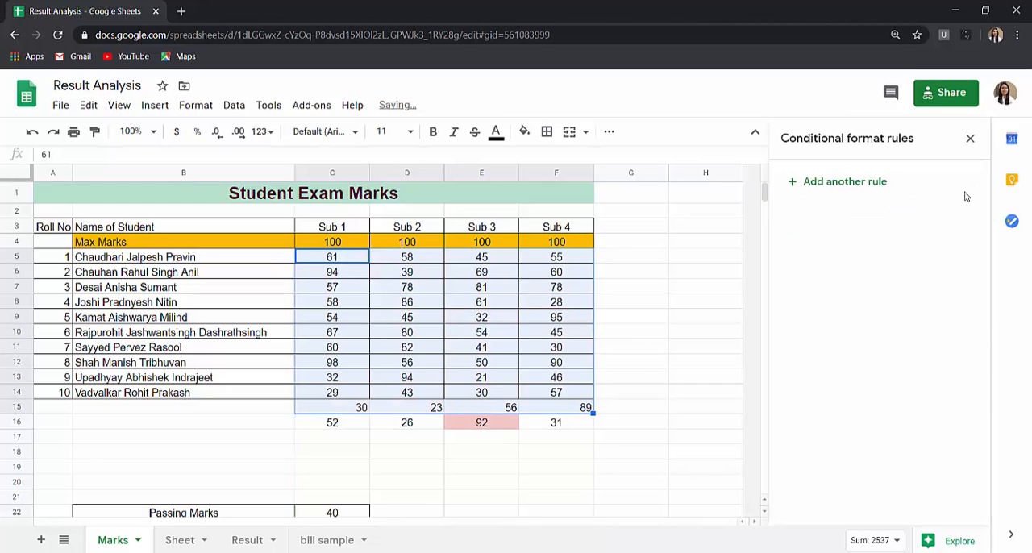
left_click(699, 410)
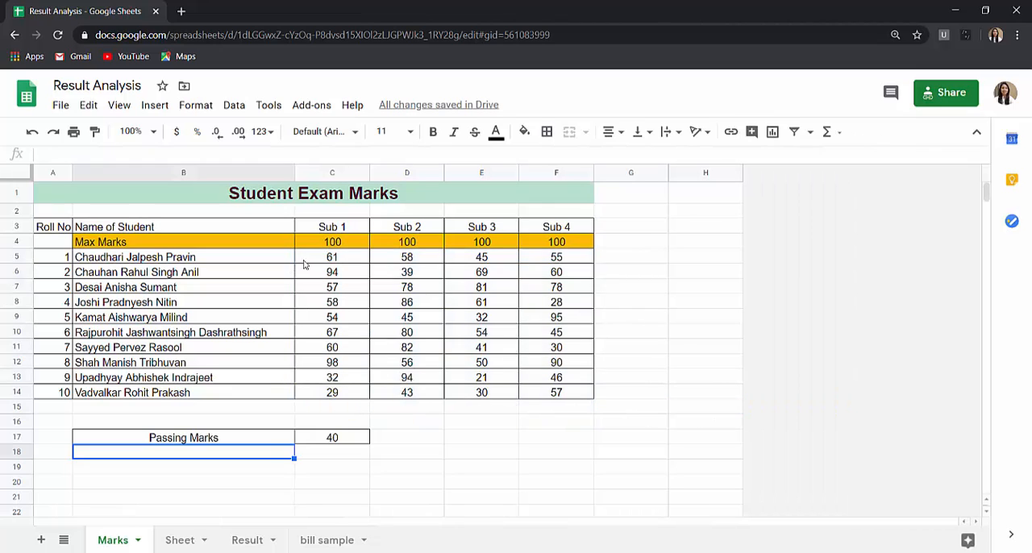
- Set up a less than rule on the marks C5:F14 that compares against the passing mark cell with =$c$17
left_click_drag(306, 259, 585, 390)
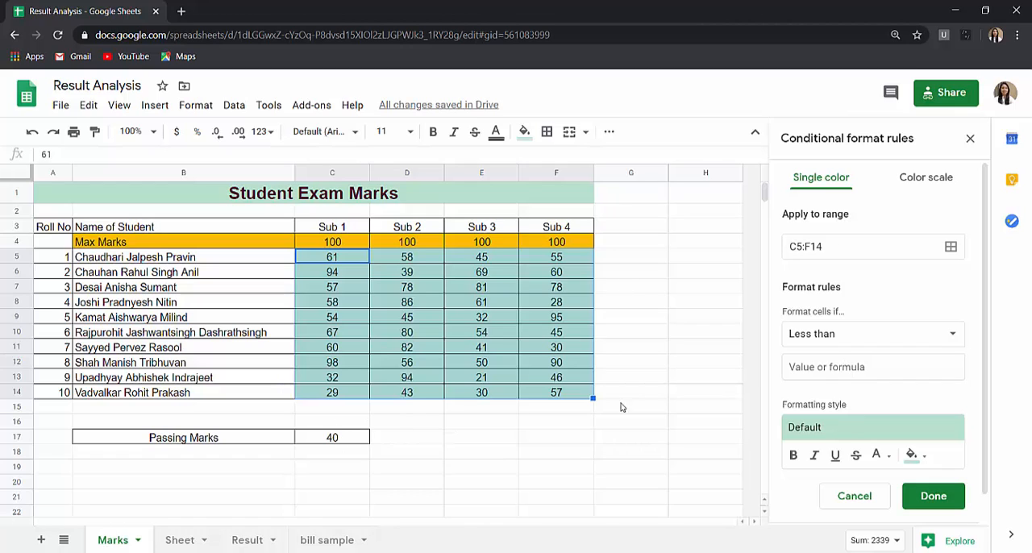
left_click(832, 366)
type("=c")
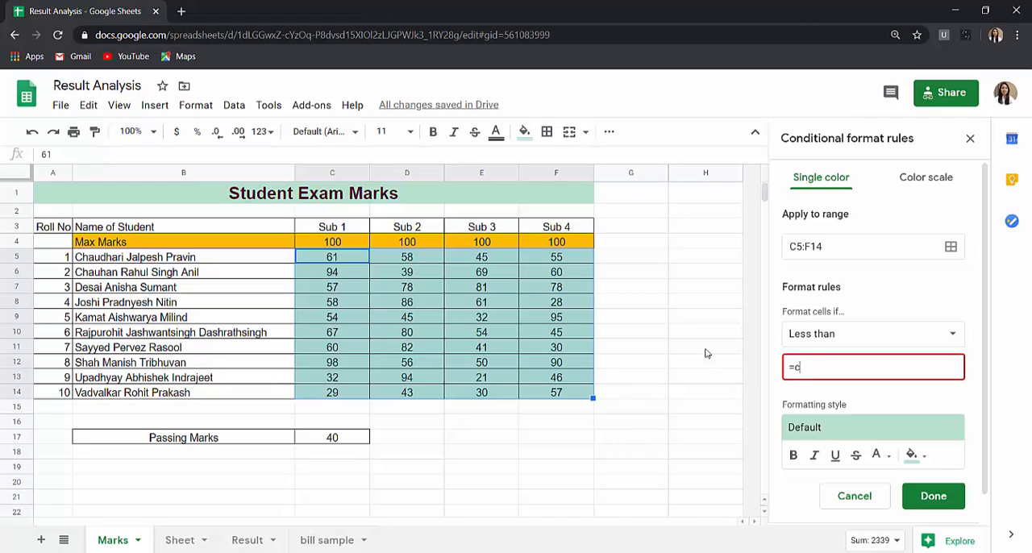
type("17")
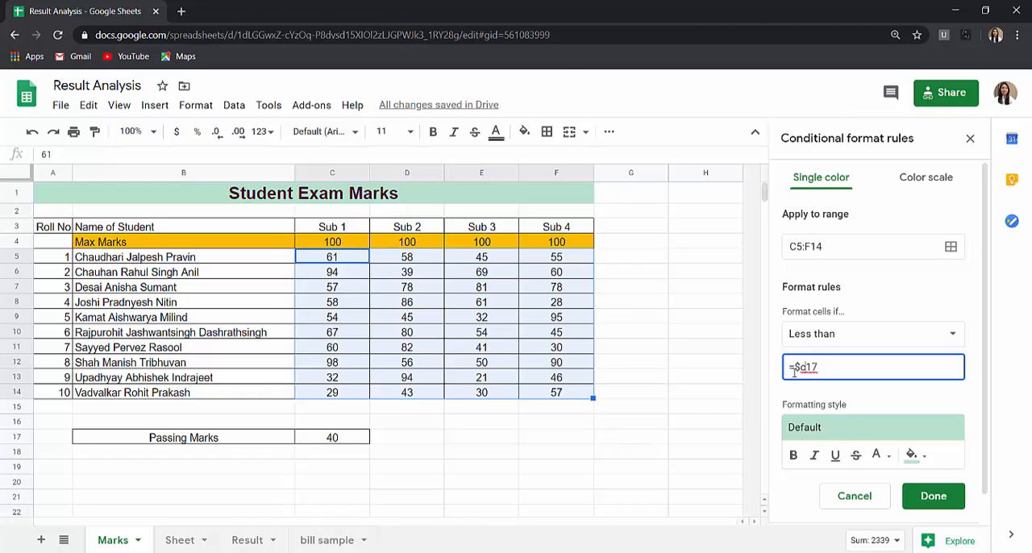
type("$")
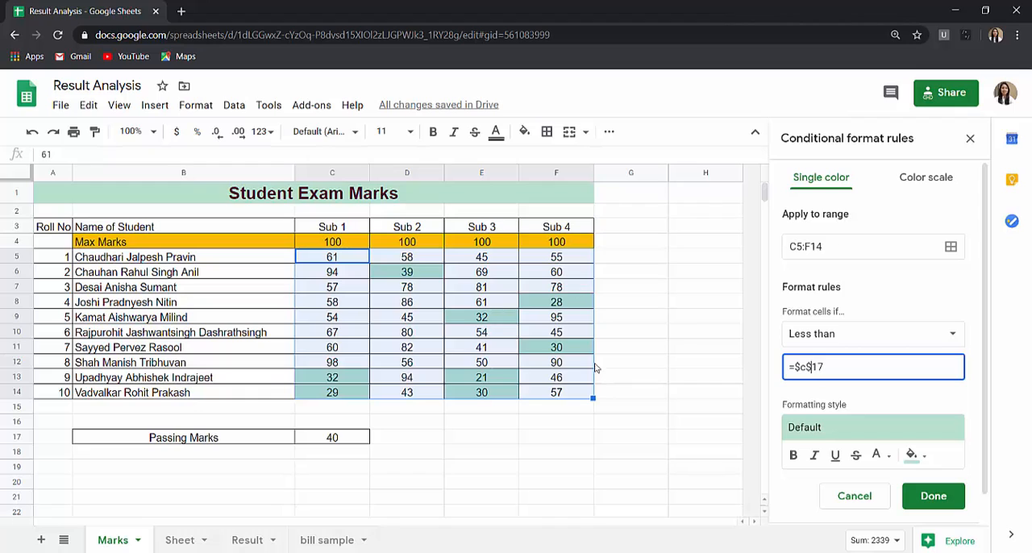
- Apply the yellow background preset to the less than =$c$17 rule and save it
left_click(851, 424)
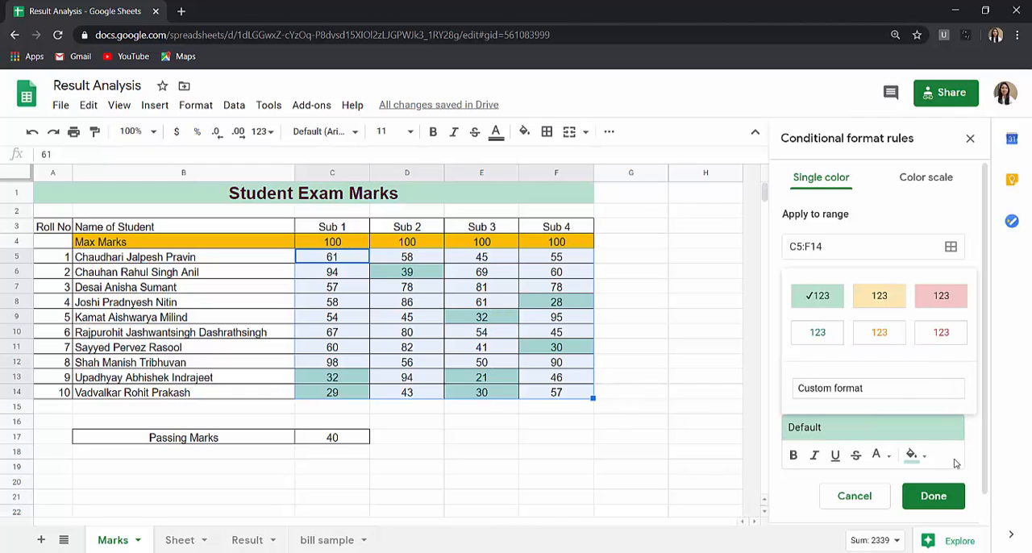
left_click(879, 296)
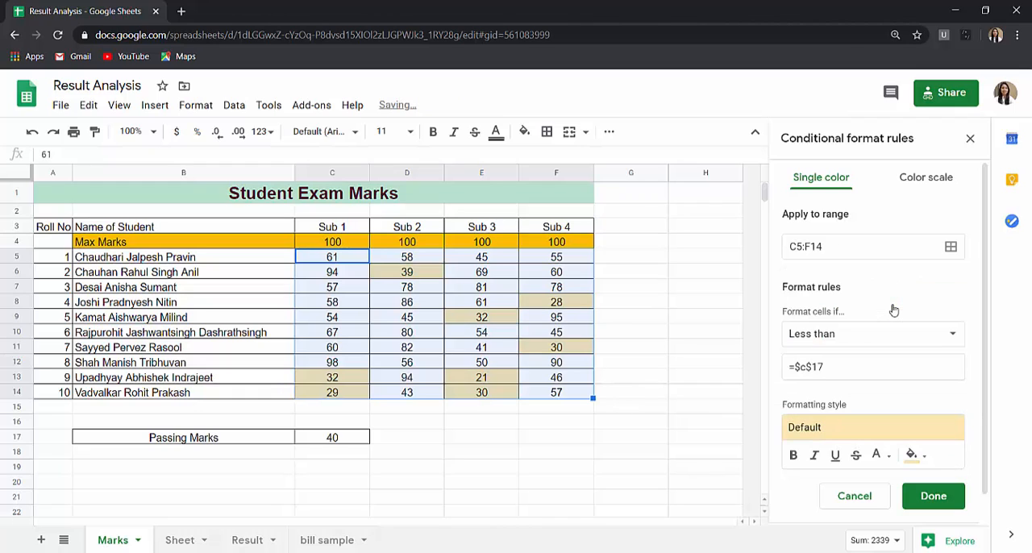
left_click(933, 496)
left_click(720, 427)
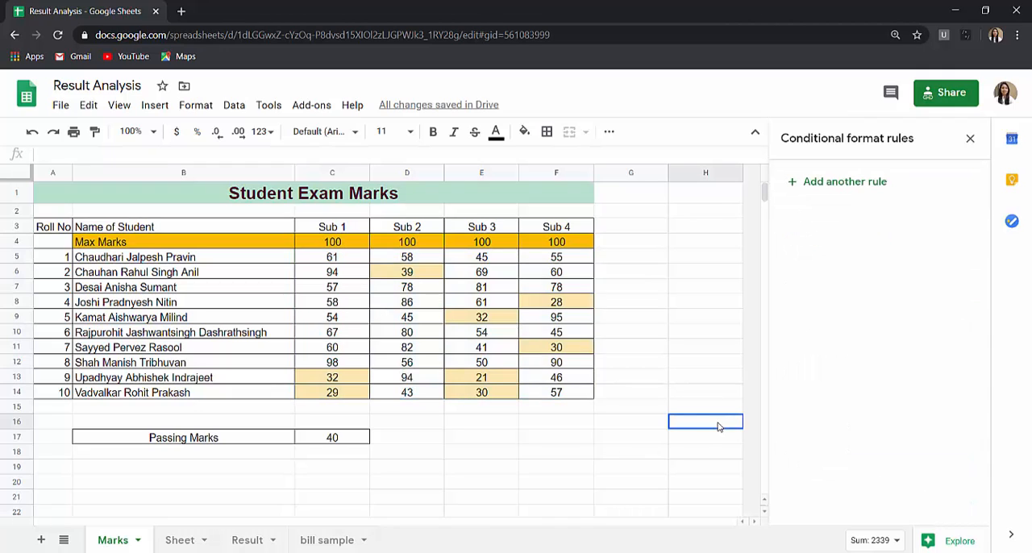
- Enter 70 in cell C18, directly below the passing mark
left_click(315, 452)
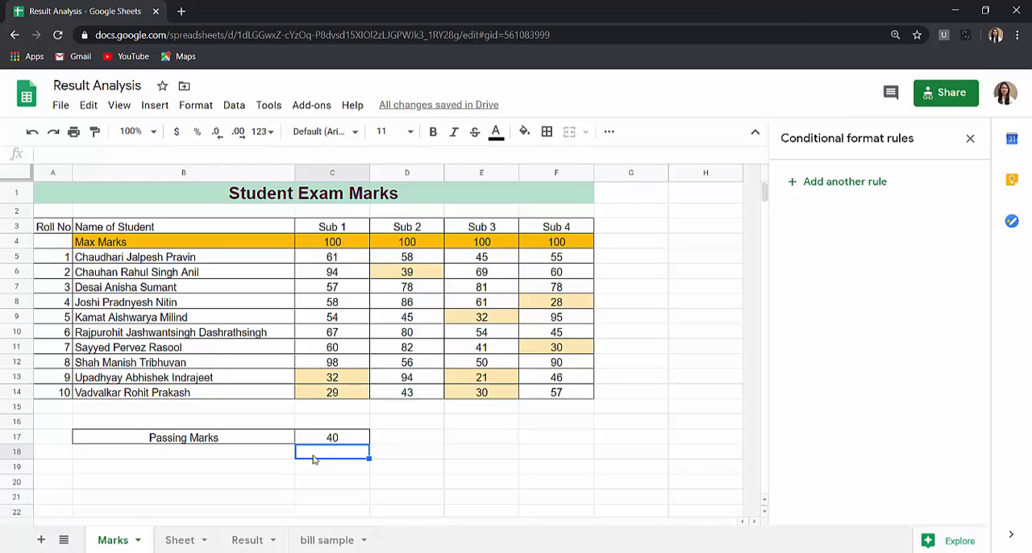
type("70")
left_click(384, 470)
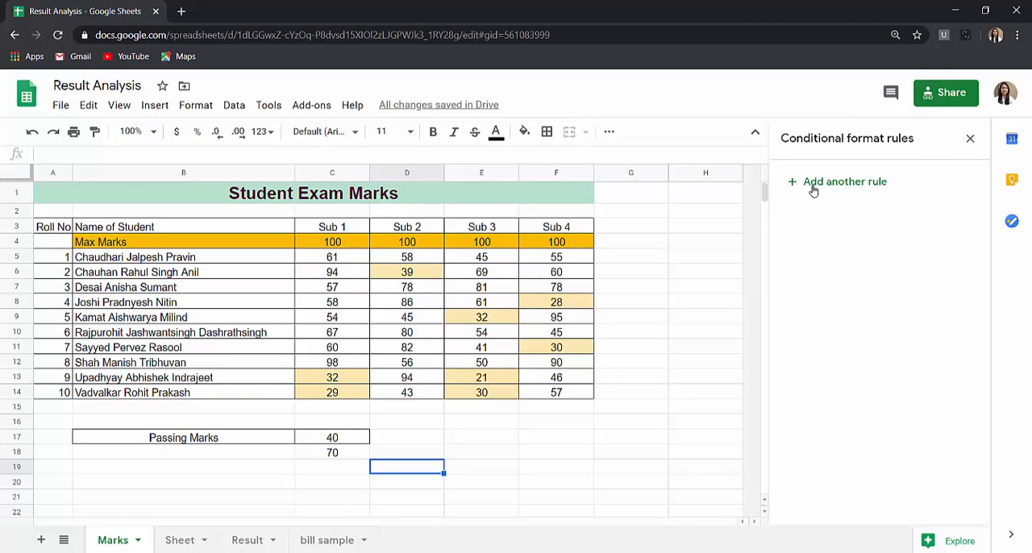
- Change the less than rule on the marks C5:F14 to Is between, using =$C$17 and =$C$18 as the limits
left_click_drag(332, 257, 566, 393)
left_click(890, 203)
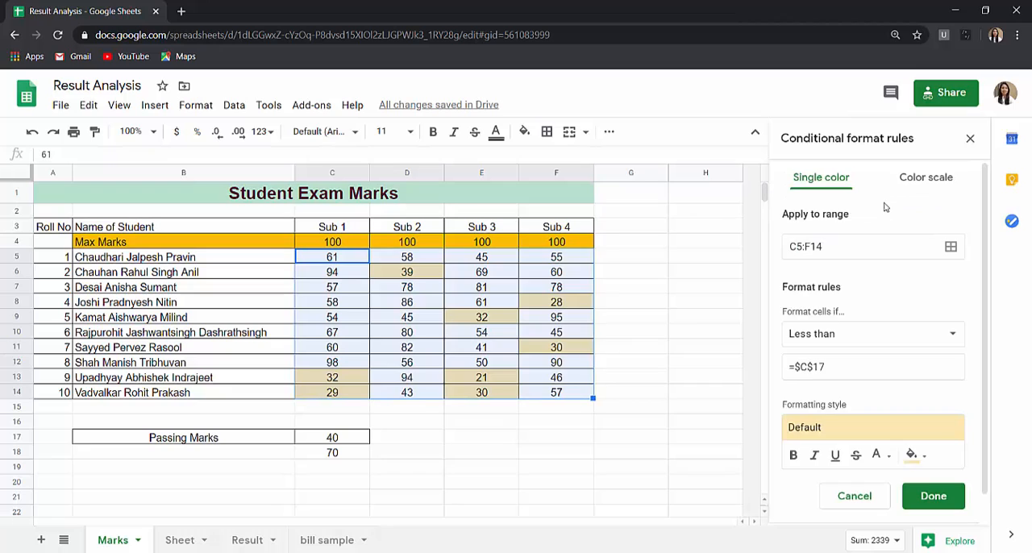
scroll(935, 409, "down", 1)
left_click(901, 305)
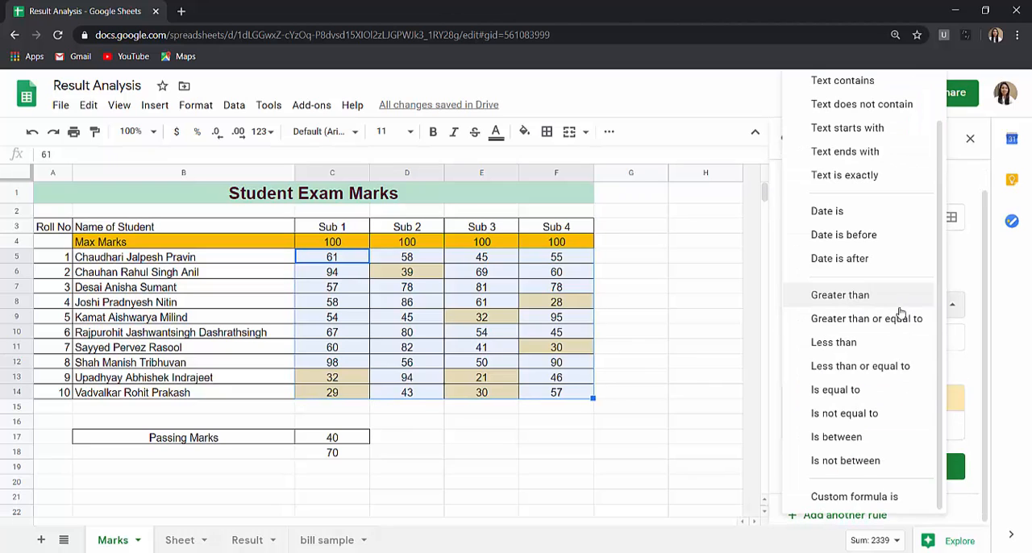
left_click(856, 436)
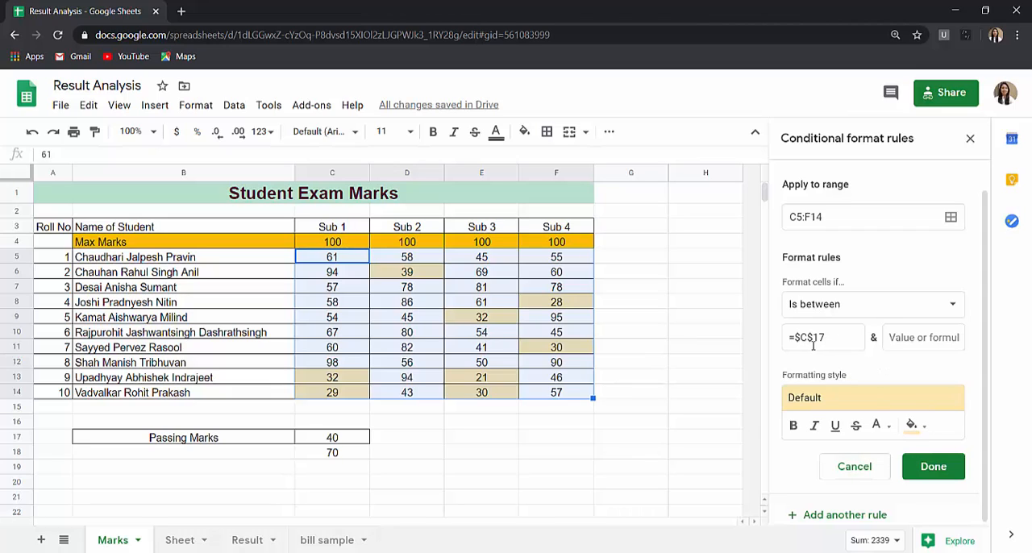
left_click(899, 345)
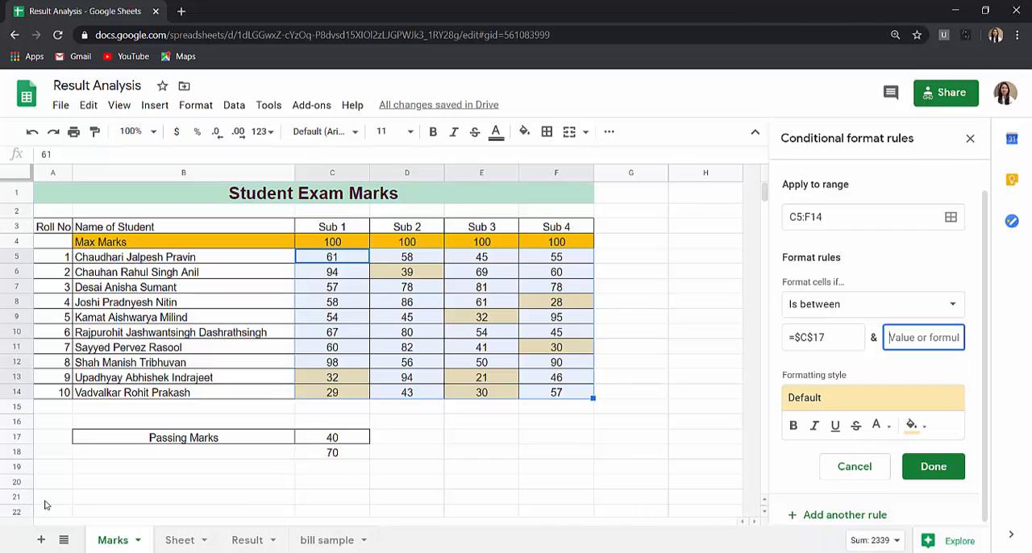
left_click_drag(839, 335, 750, 344)
key("ctrl+c")
left_click(947, 341)
key("ctrl+v")
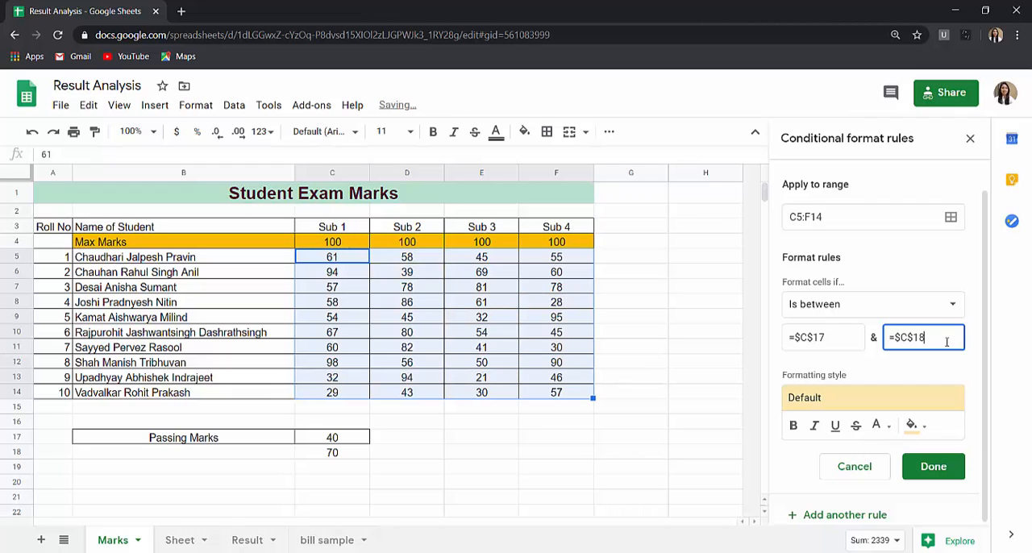
- Give the is between rule a light magenta fill colour and save it
left_click(911, 425)
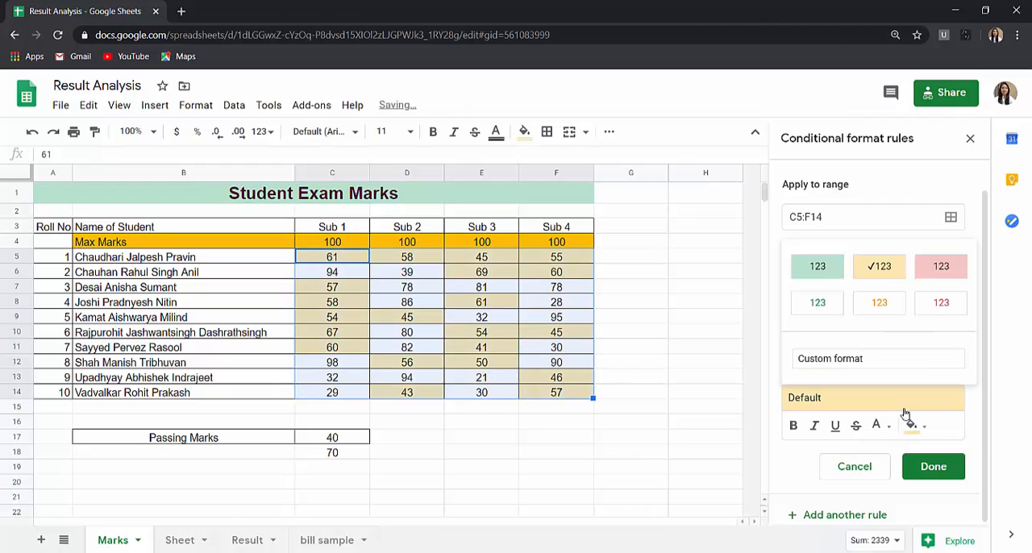
left_click(911, 425)
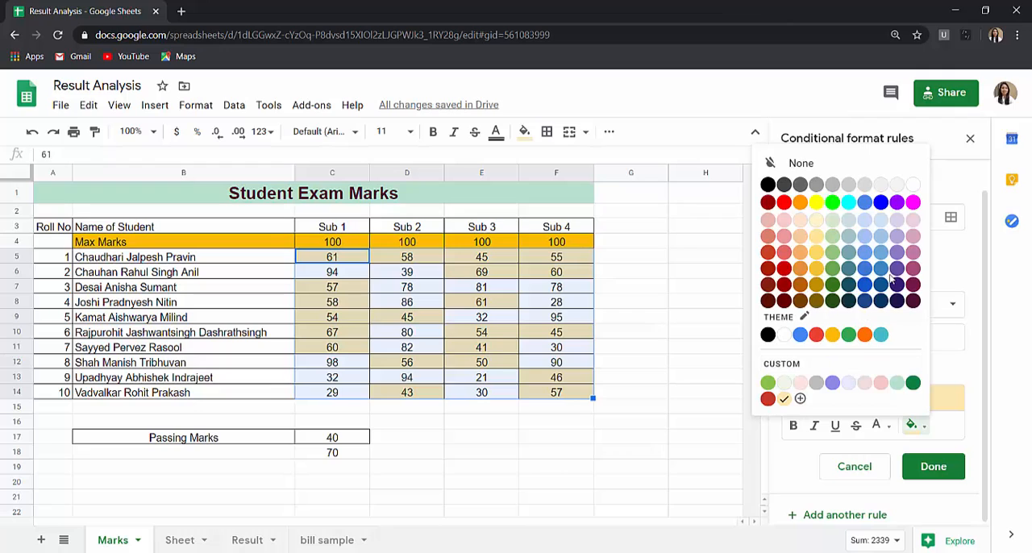
left_click(915, 242)
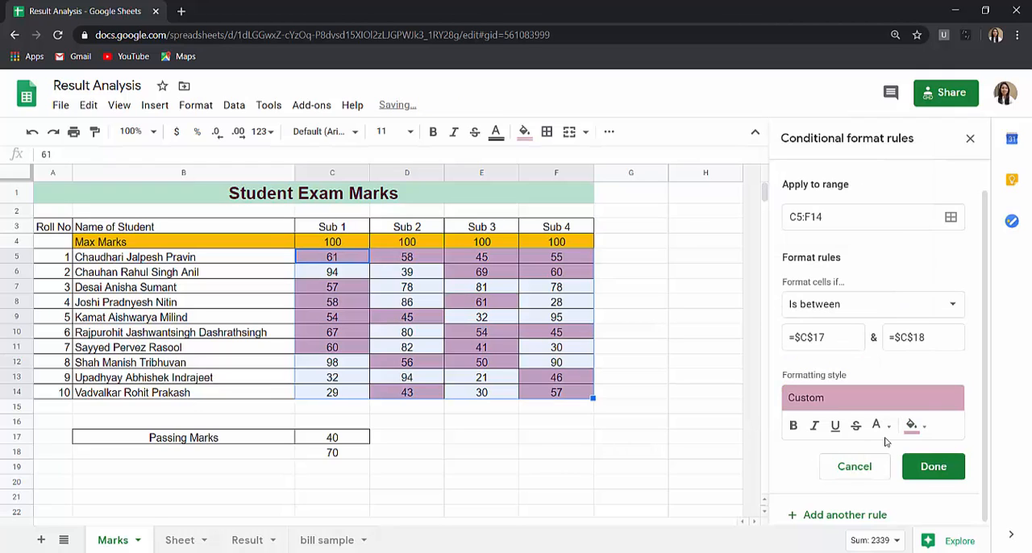
left_click(911, 465)
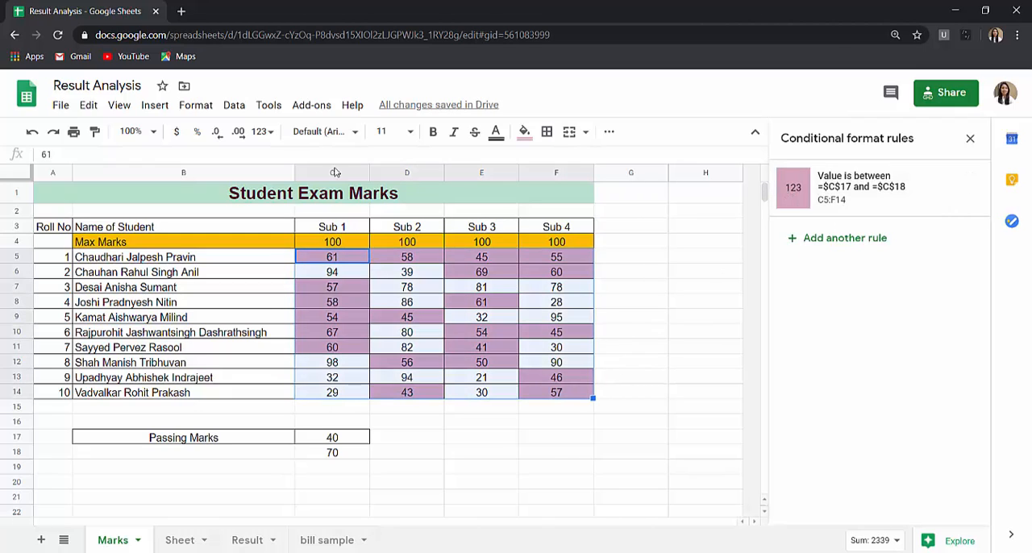
- Try clearing all formatting from the marks C5:F14, and undo the clearing
left_click(190, 112)
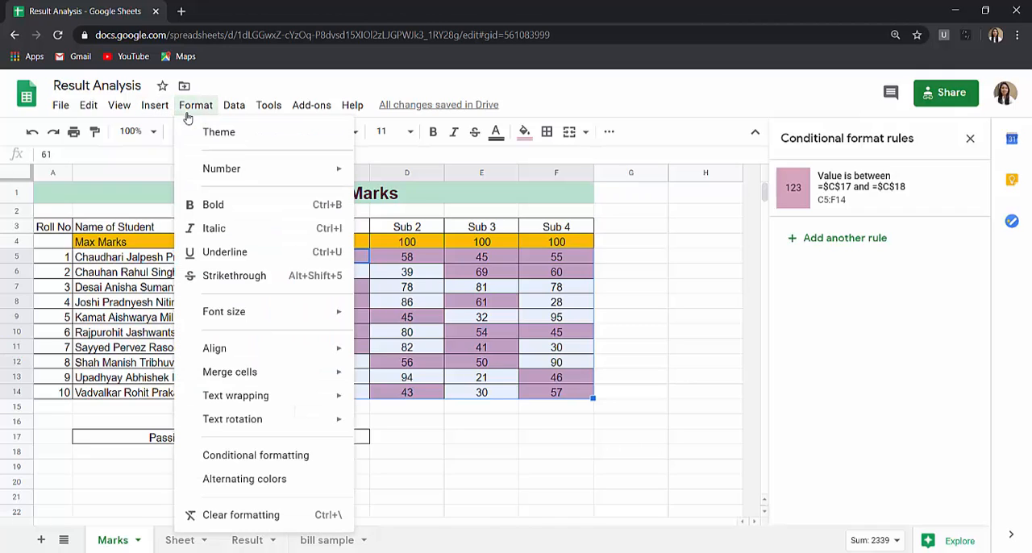
left_click(241, 515)
left_click(557, 437)
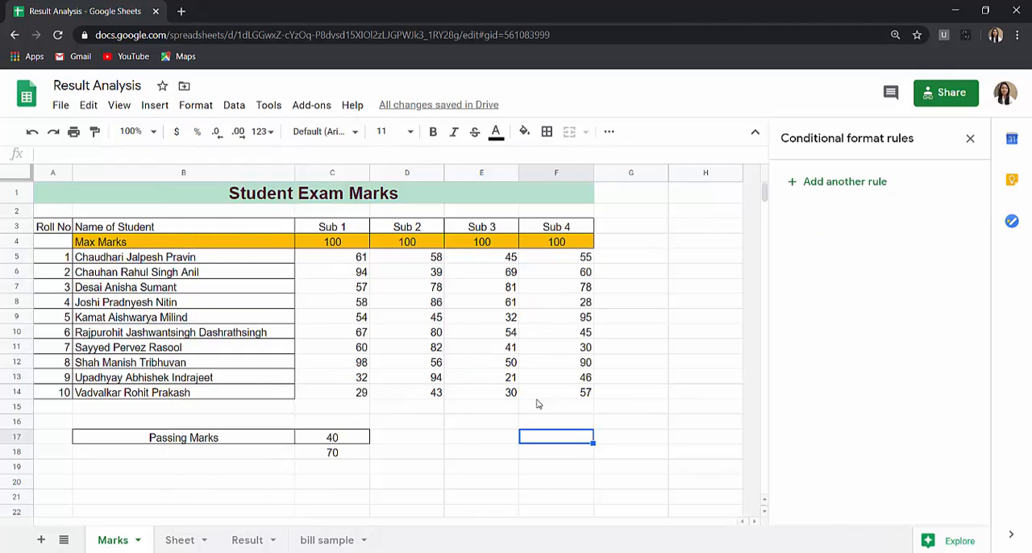
key("ctrl+z")
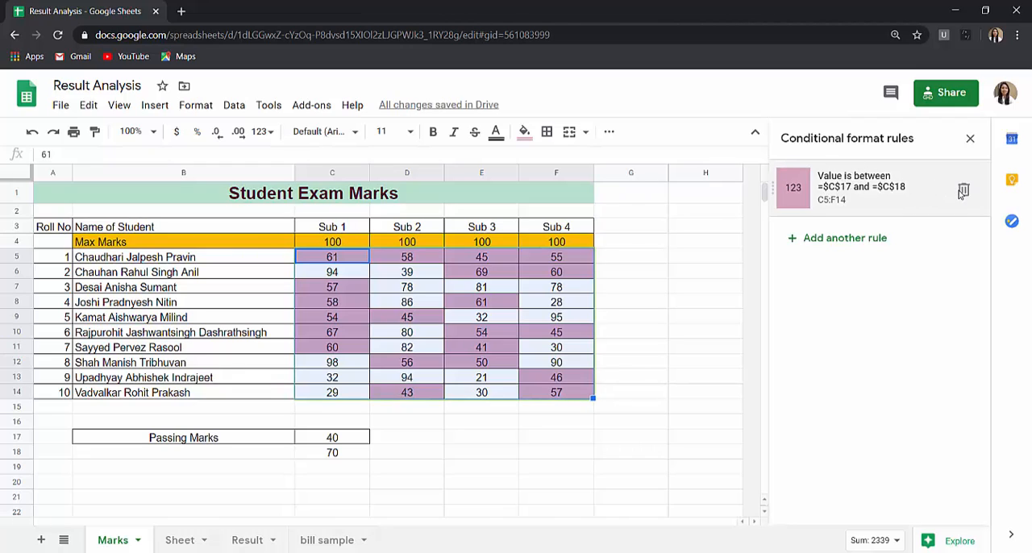
- Delete the is between conditional format rule from the marks C5:F14
left_click(964, 190)
left_click(690, 306)
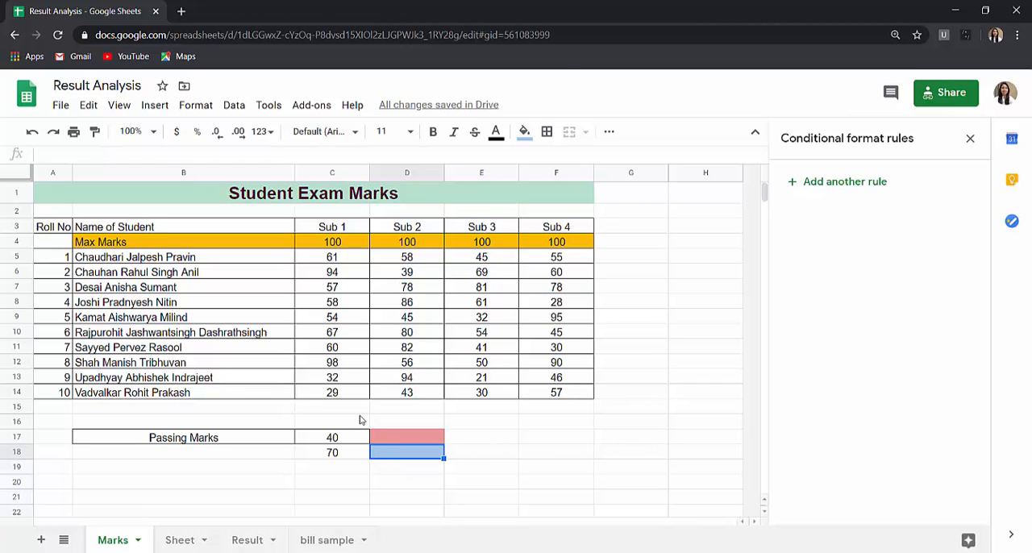
- Create a conditional format rule on the marks C5:F14 for values greater than or equal to 40
left_click(311, 259)
left_click(562, 391, "shift")
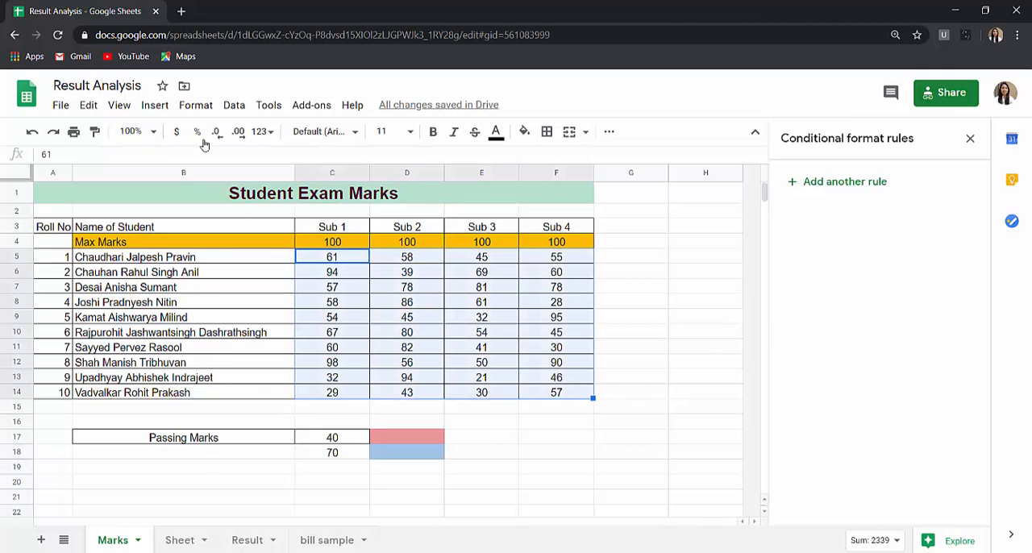
left_click(196, 105)
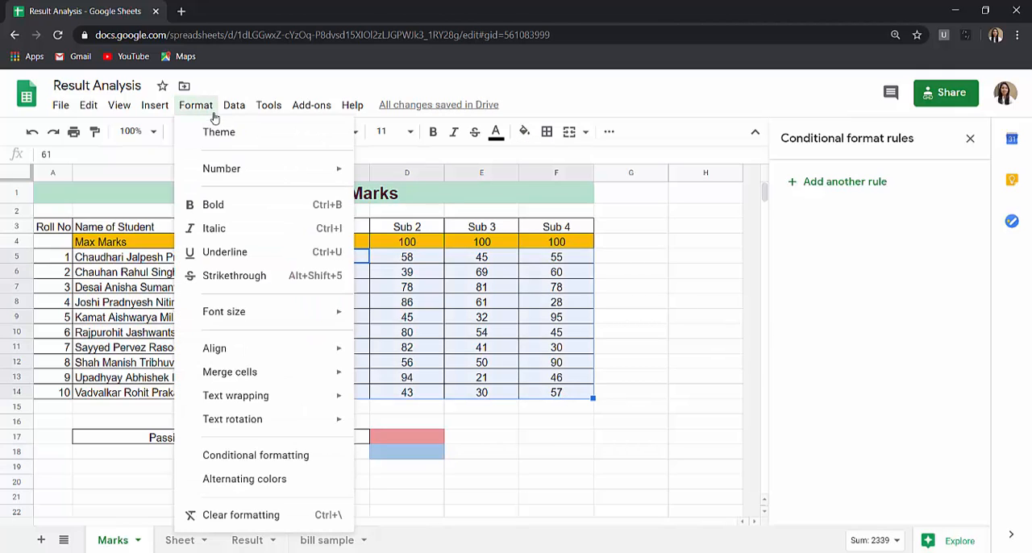
left_click(269, 456)
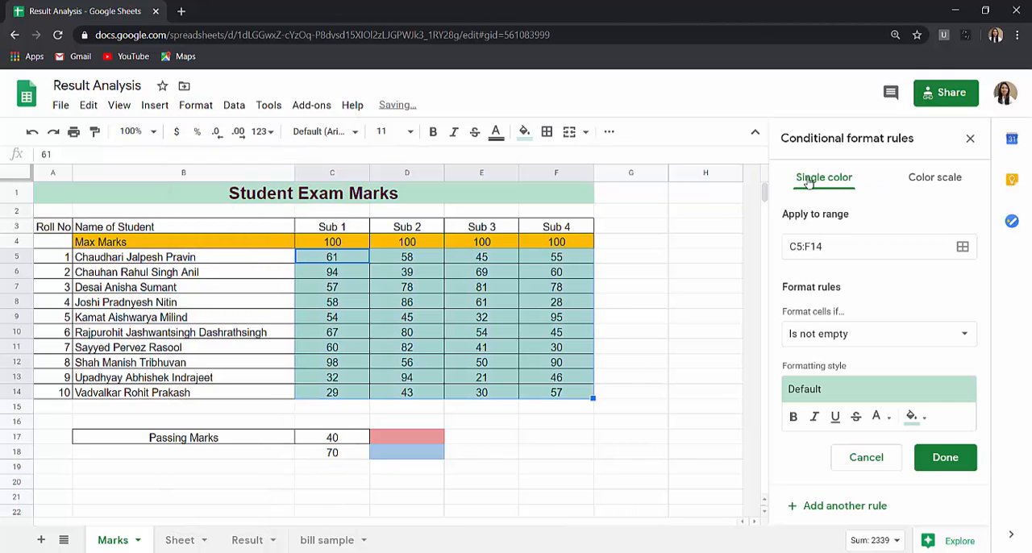
left_click(865, 333)
scroll(877, 368, "down", 3)
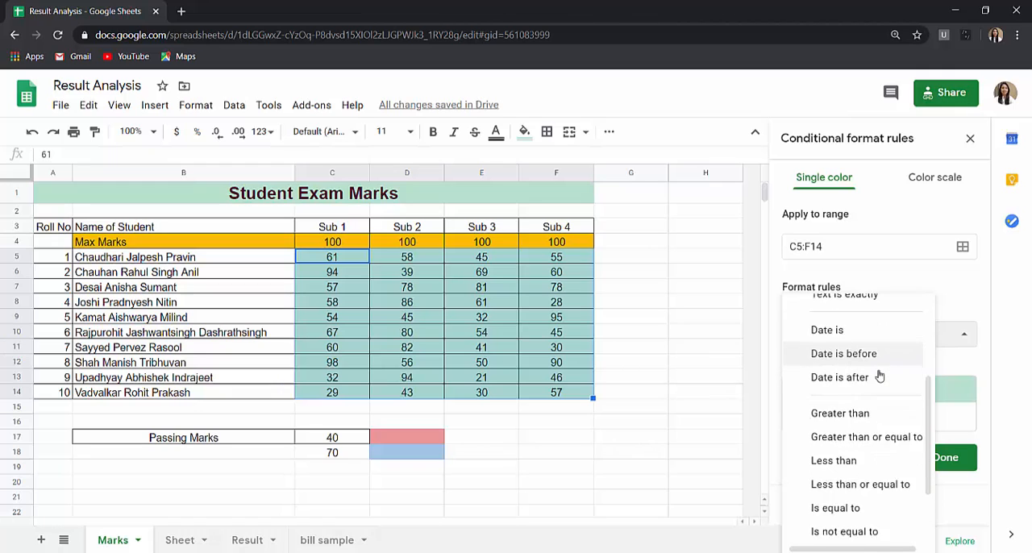
left_click(887, 344)
left_click(851, 365)
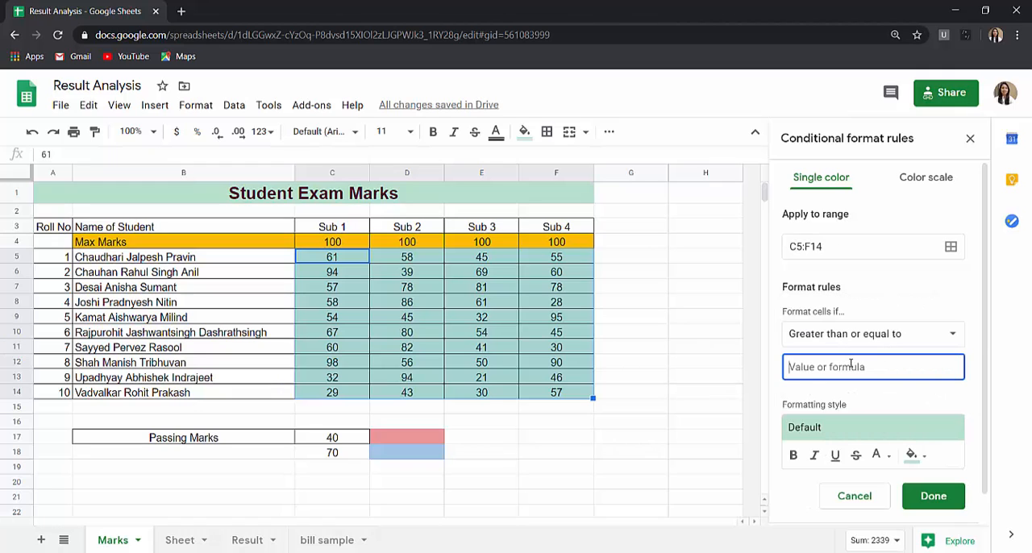
type("40")
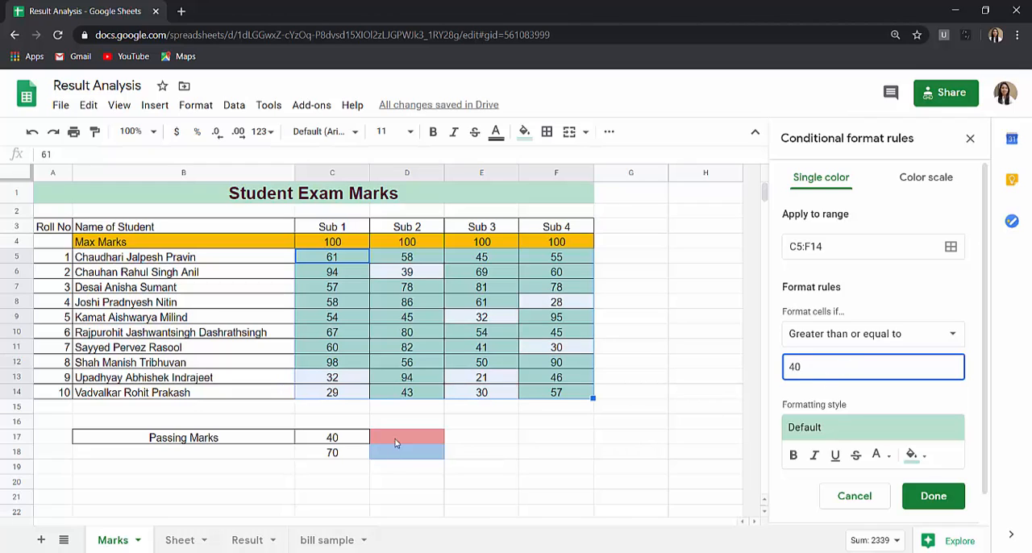
- Apply the red background preset to the greater than or equal to 40 rule and save it
left_click(875, 429)
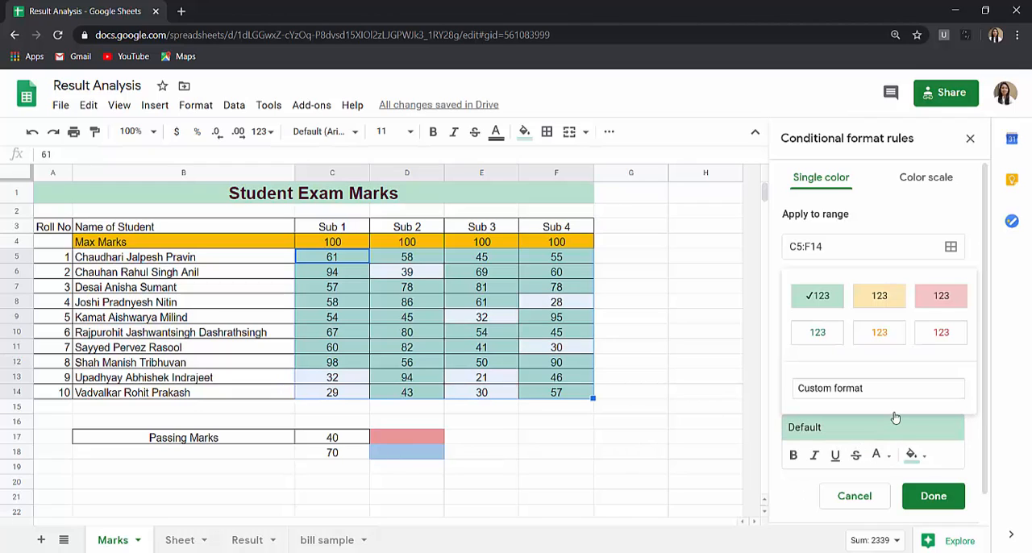
left_click(940, 297)
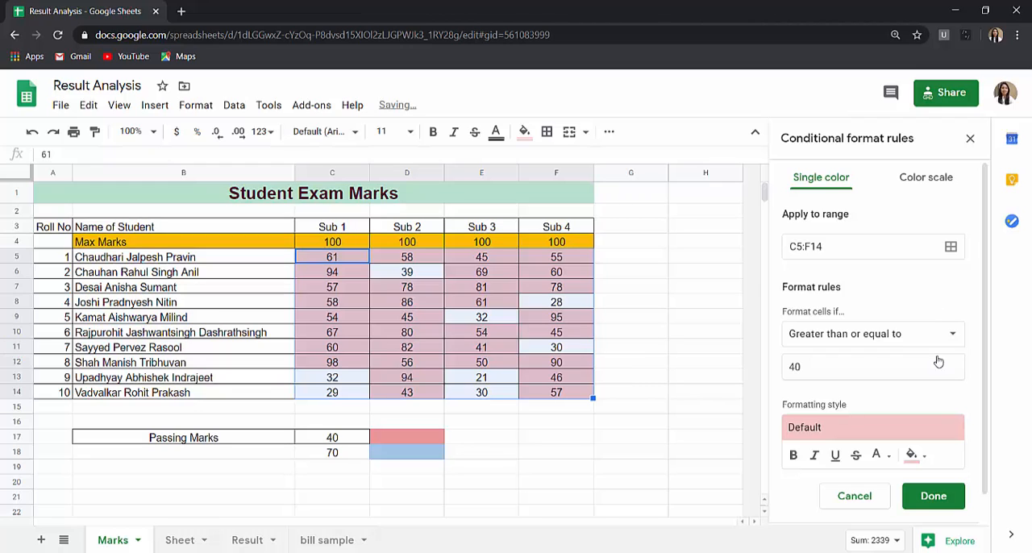
scroll(936, 466, "down", 1)
left_click(934, 468)
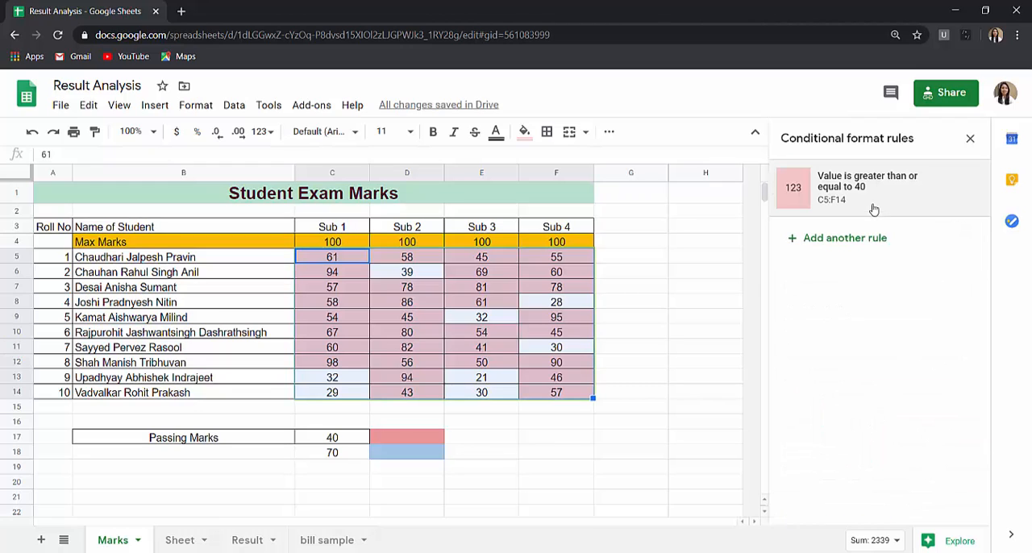
- Add a second rule on C5:F14 for values greater than or equal to 70 with the default green style, and save it
left_click(870, 237)
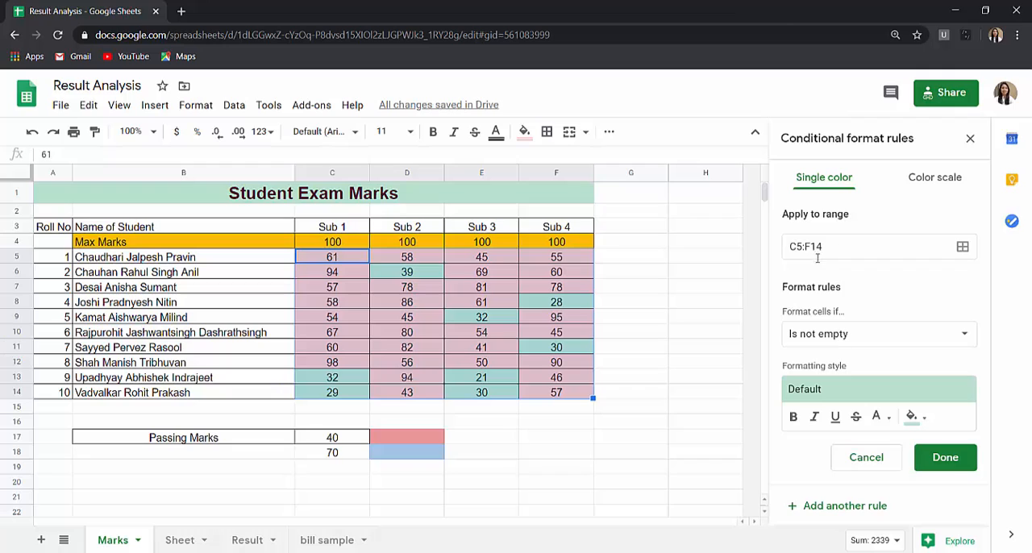
left_click(885, 339)
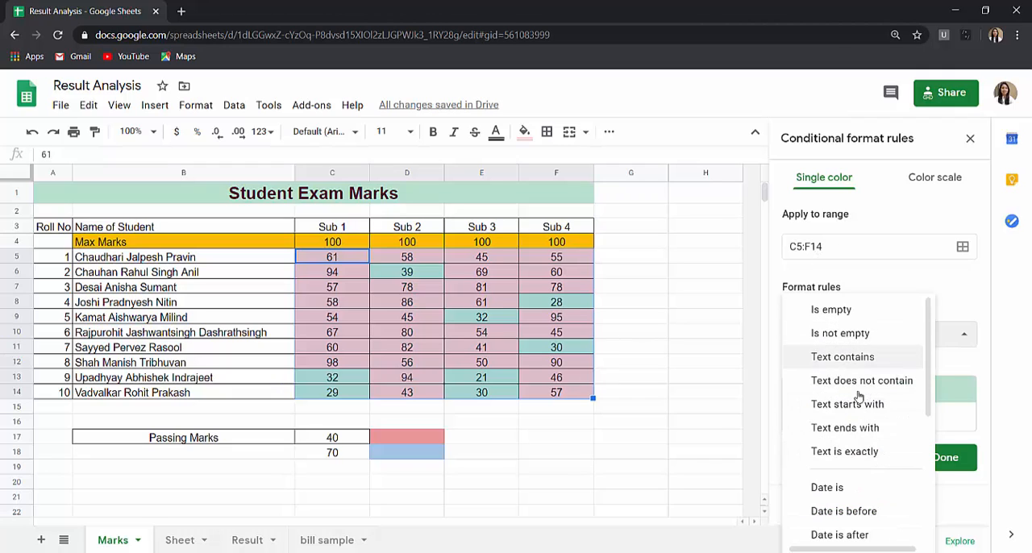
scroll(859, 404, "down", 3)
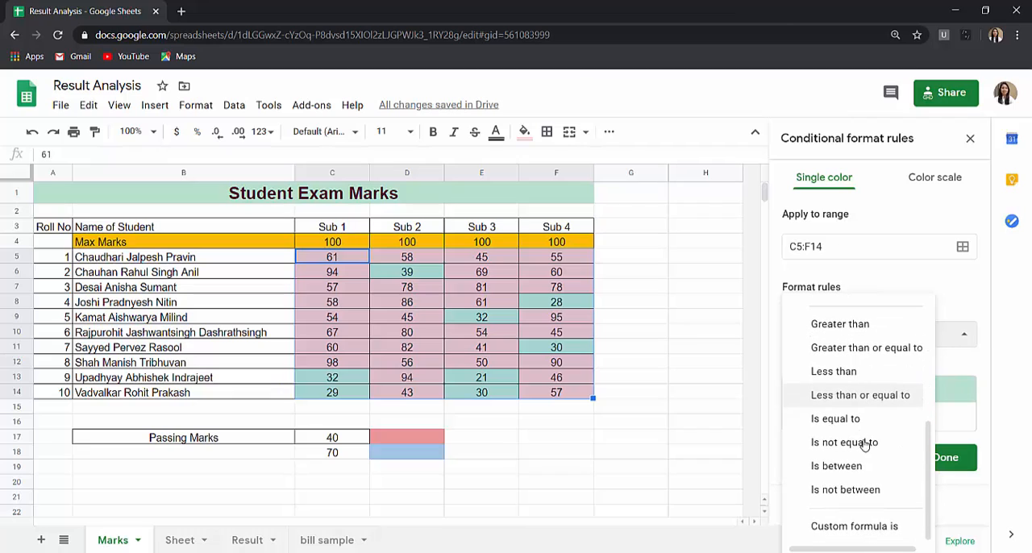
left_click(863, 348)
left_click(858, 367)
type("7")
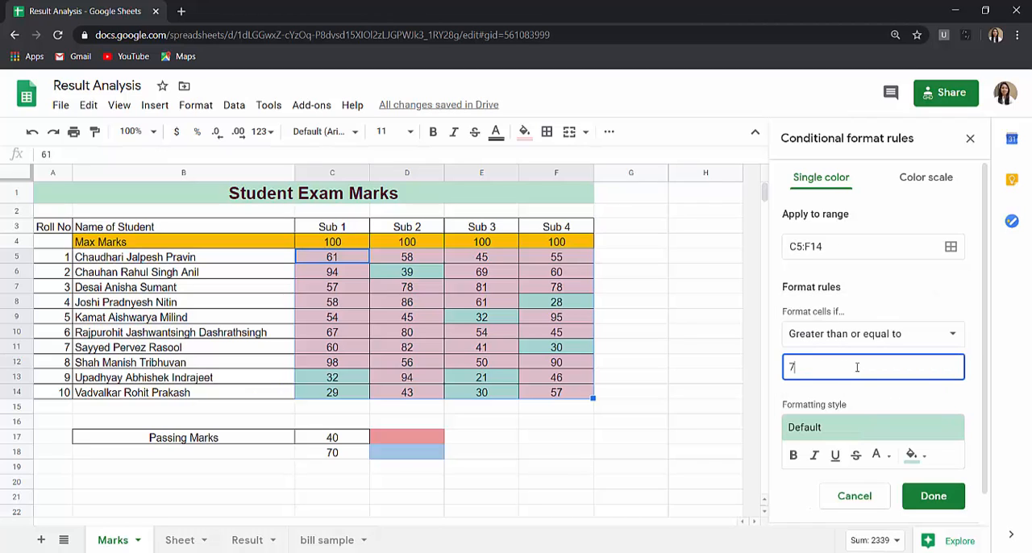
type("0")
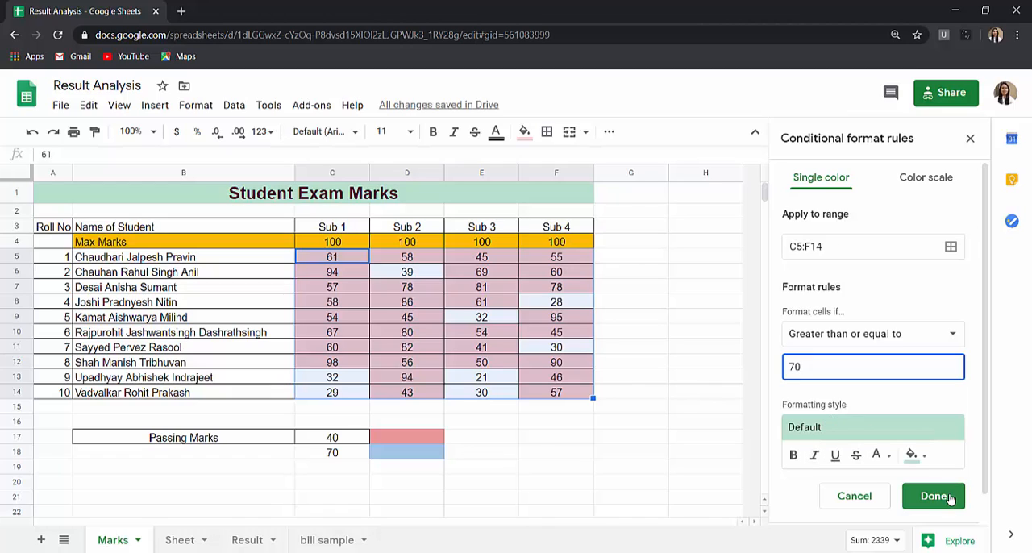
left_click(934, 496)
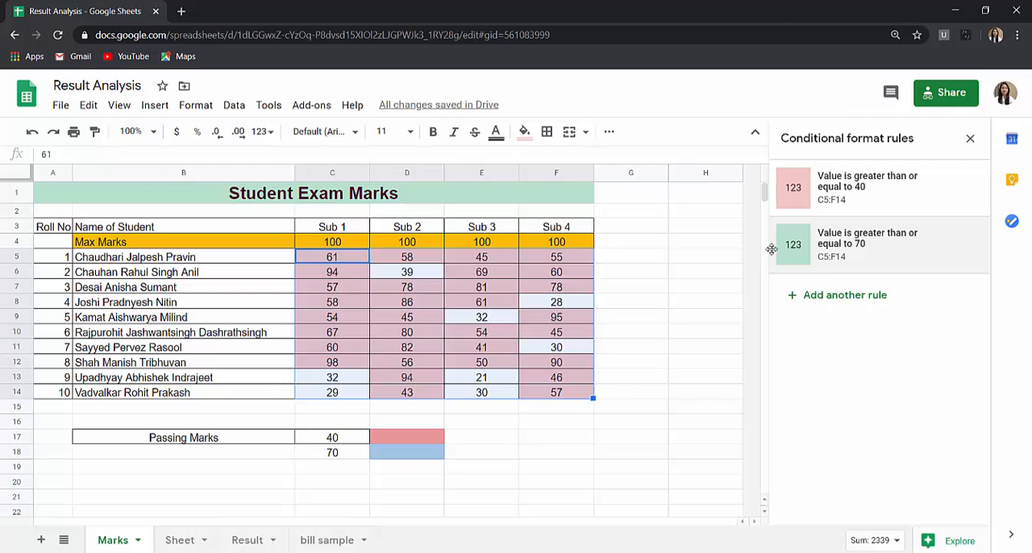
- Move the greater than or equal to 70 rule above the greater than or equal to 40 rule
left_click_drag(772, 249, 768, 193)
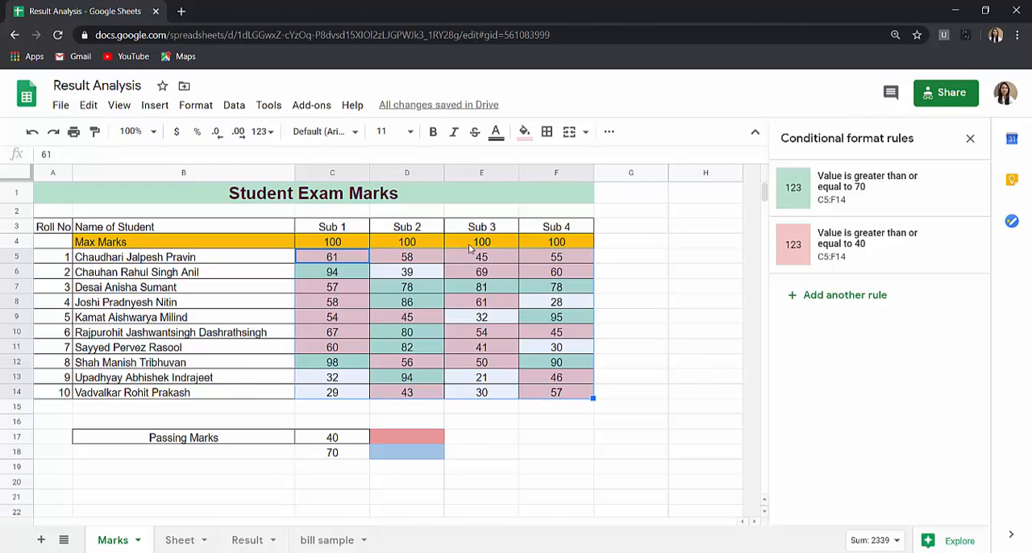
left_click(650, 385)
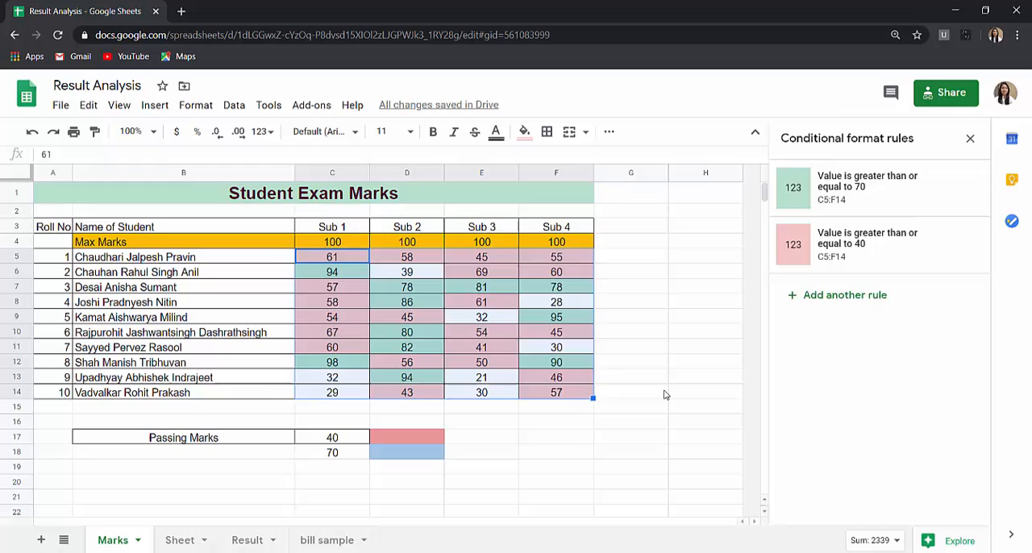
- Edit the green greater than or equal to 70 rule to compare against =$c$18, save it, and select cell C18
left_click(406, 271)
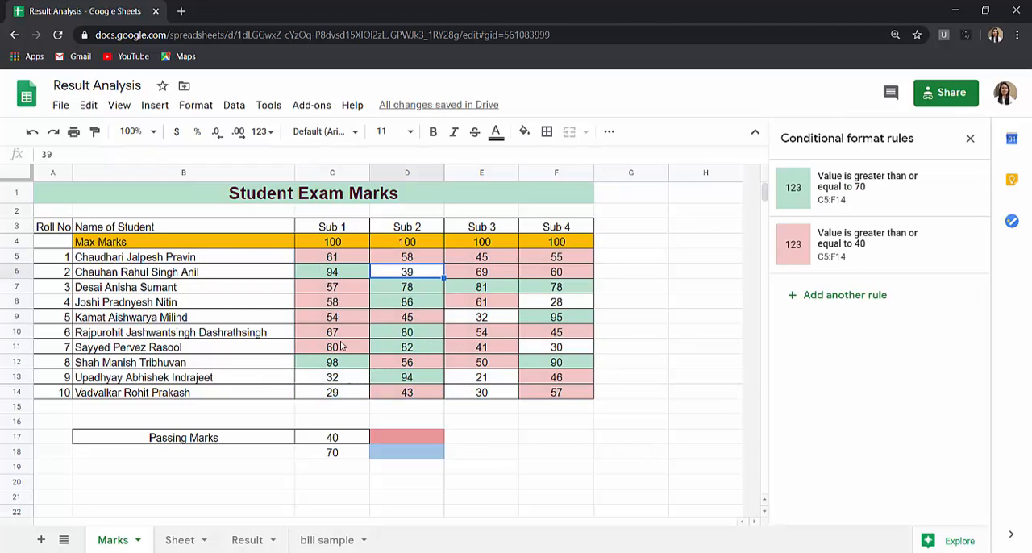
left_click(833, 256)
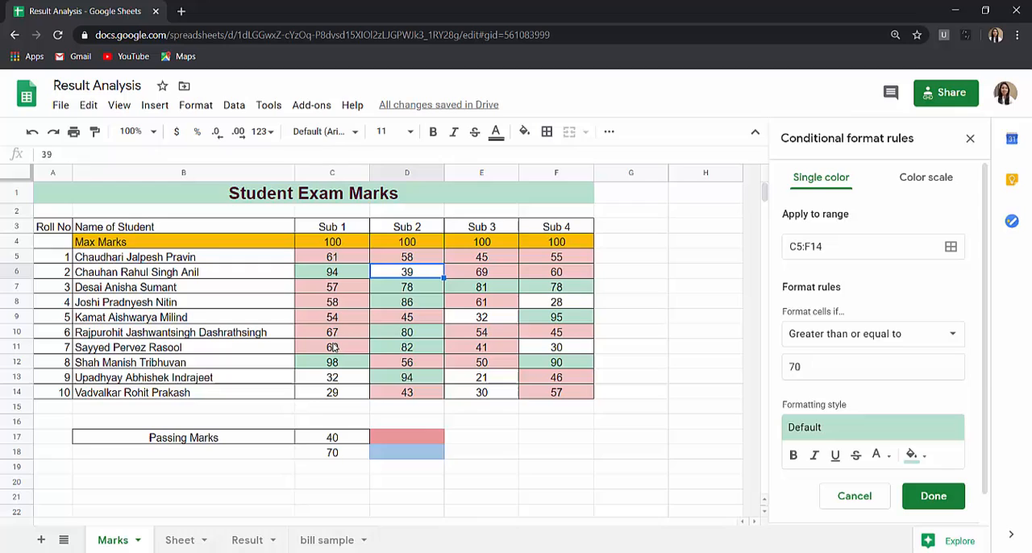
left_click(788, 374)
key("ctrl+a")
key("BackSpace")
type("=")
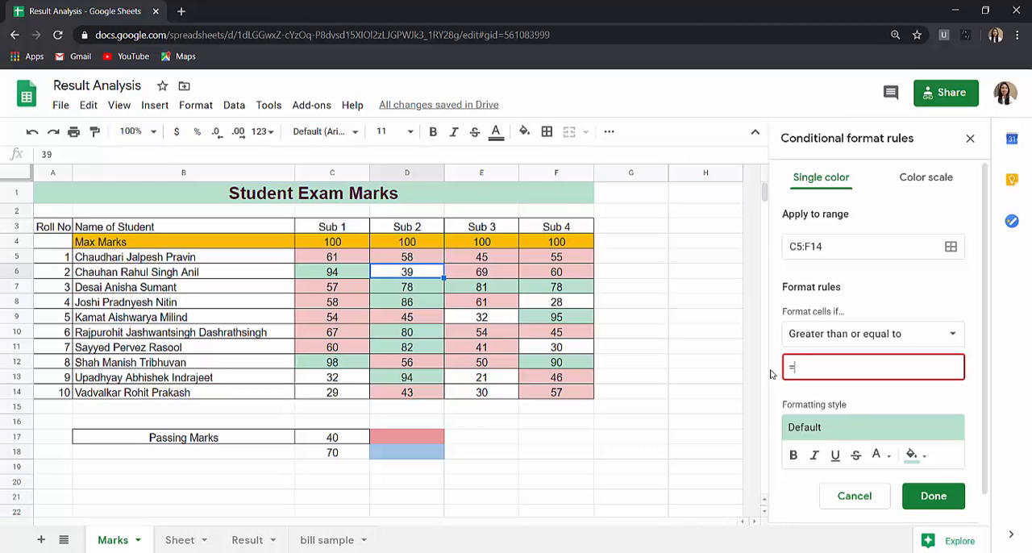
type("$c$18")
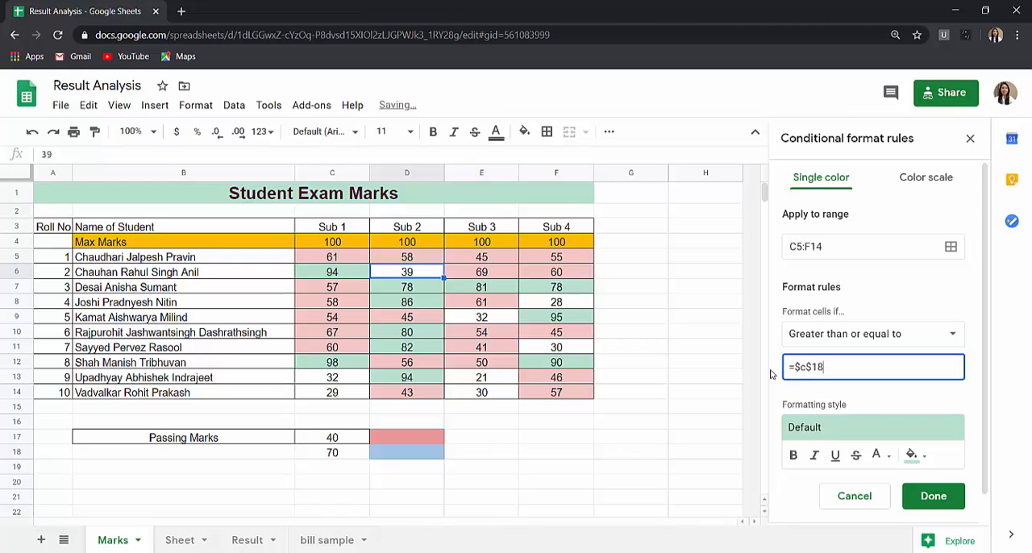
left_click(933, 496)
left_click(330, 456)
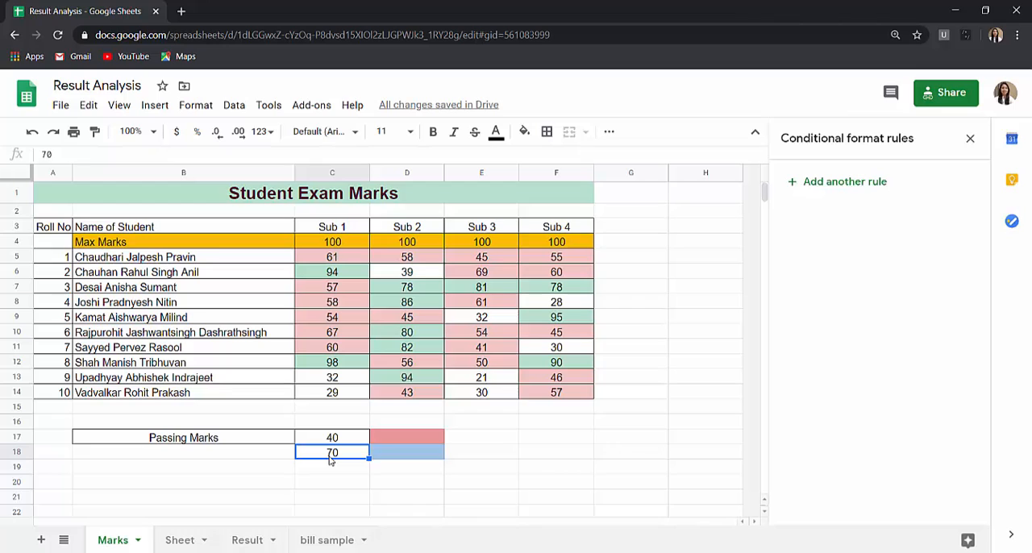
- Set the threshold in cell C18 to 60 and the passing marks in cell C17 to 20
type("60")
key("Return")
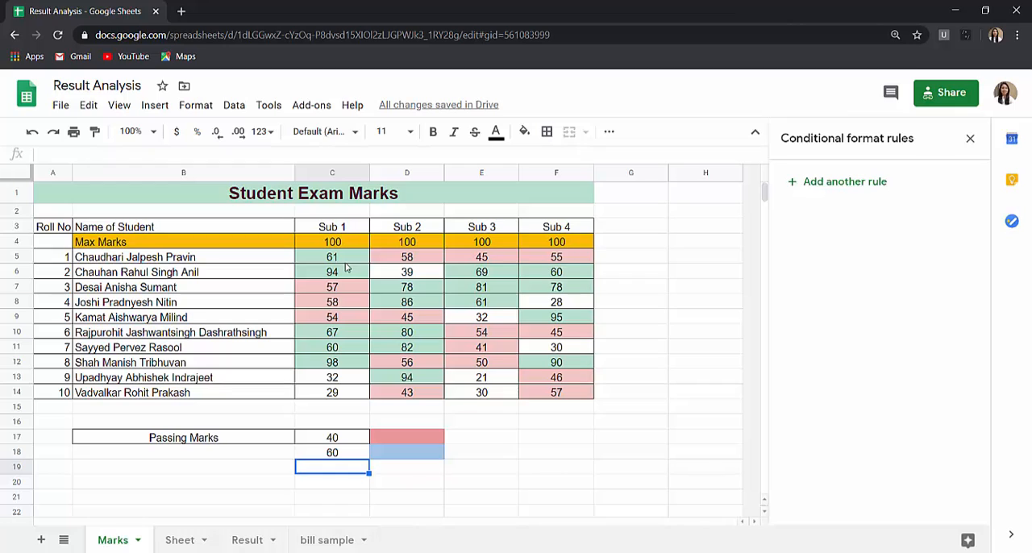
left_click(349, 437)
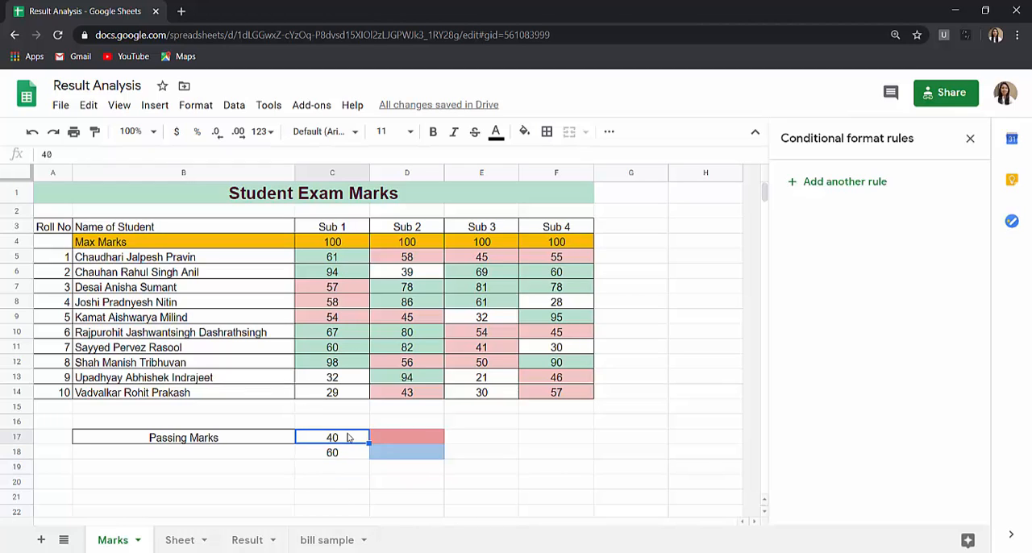
type("20")
key("Return")
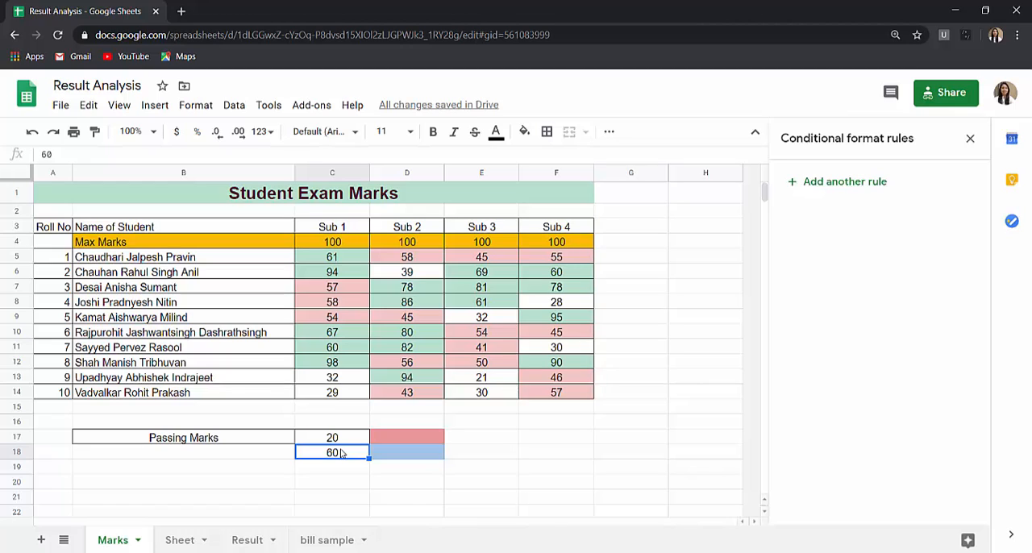
- Change the Sub 2 mark in cell D6 to 69
left_click(416, 274)
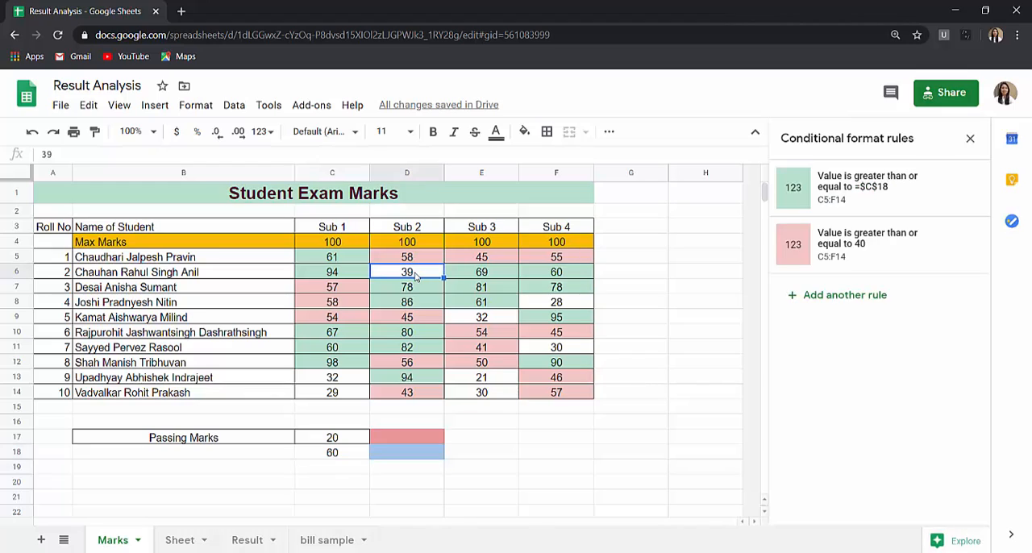
type("69")
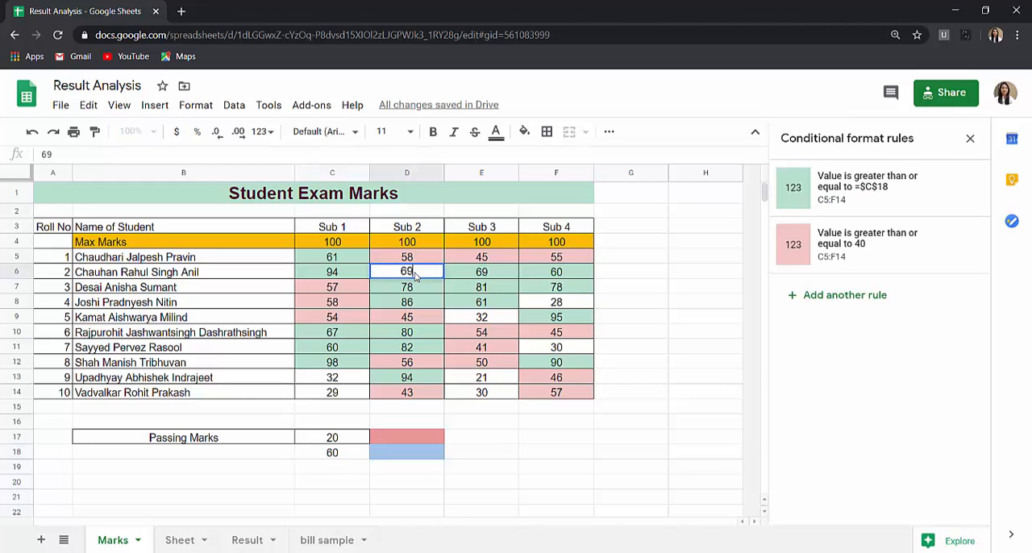
key("Return")
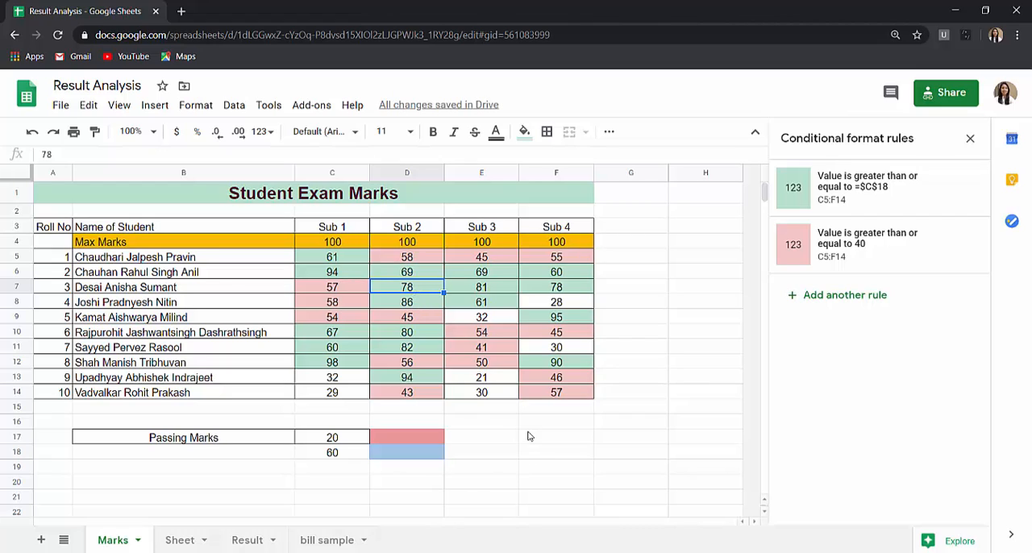
- Delete both conditional format rules applied to the marks range C5:F14
left_click(351, 456)
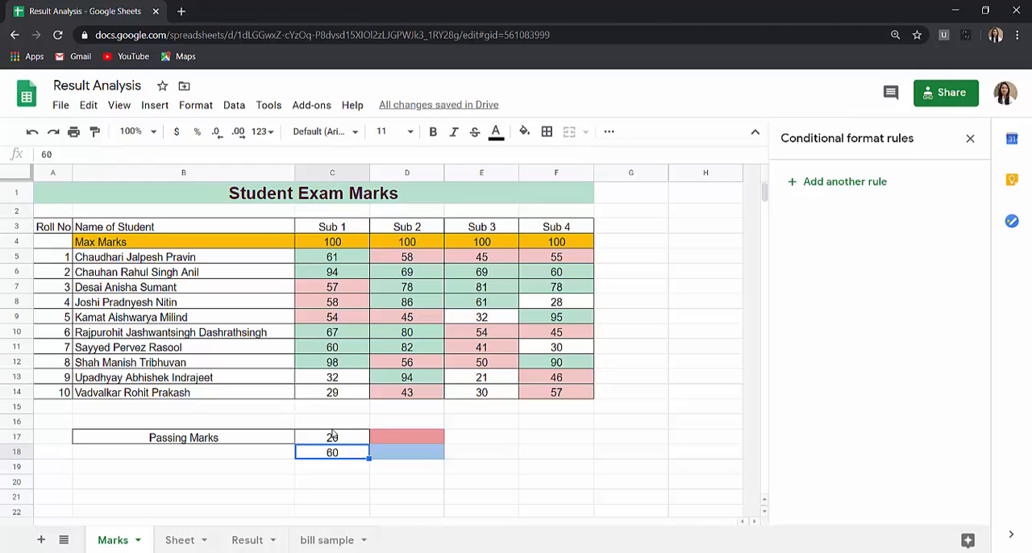
left_click(334, 338)
left_click(962, 243)
left_click(962, 196)
left_click(725, 360)
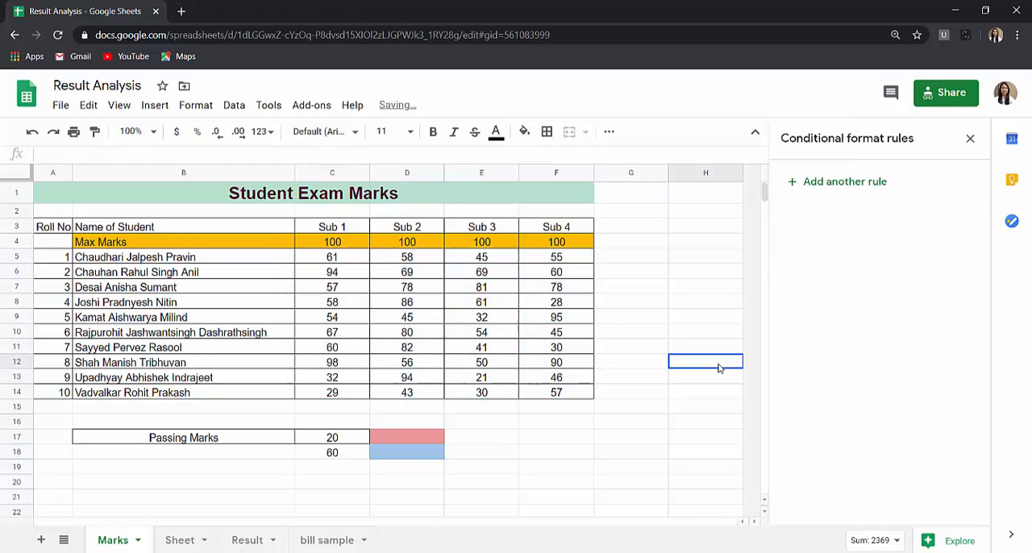
- Add a conditional format rule on C5:C14 for values greater than or equal to =$C$18 with the default green style
left_click(364, 392, "shift")
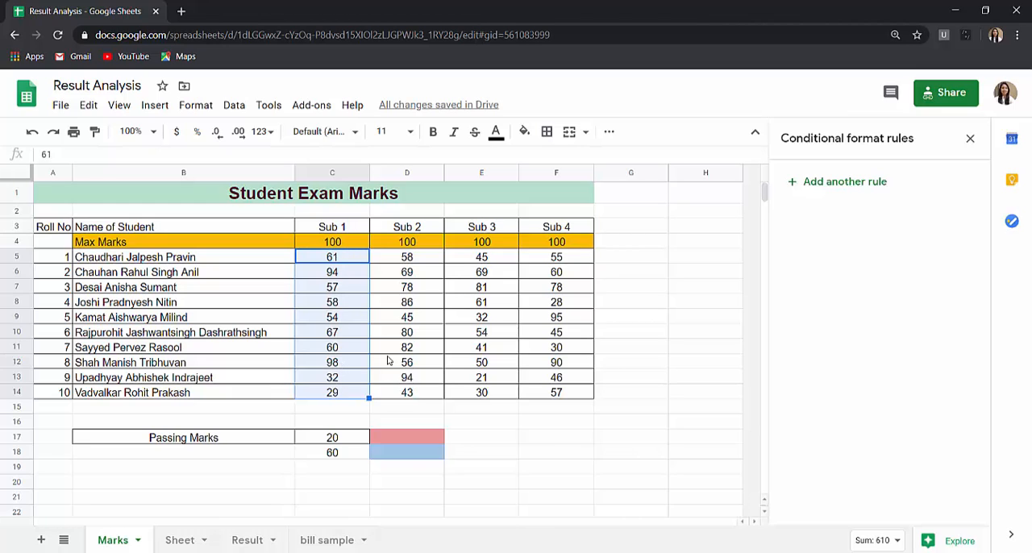
left_click(839, 183)
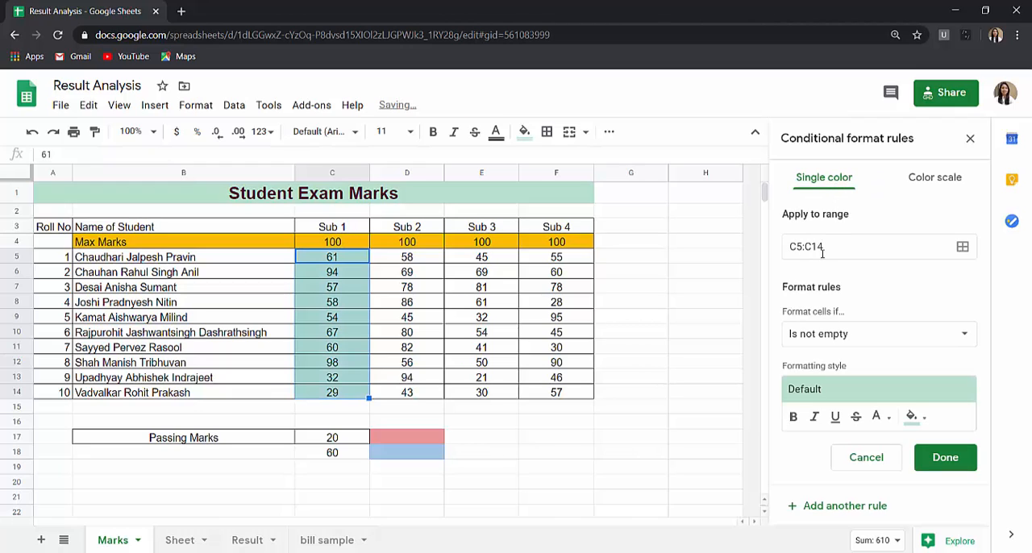
left_click(882, 336)
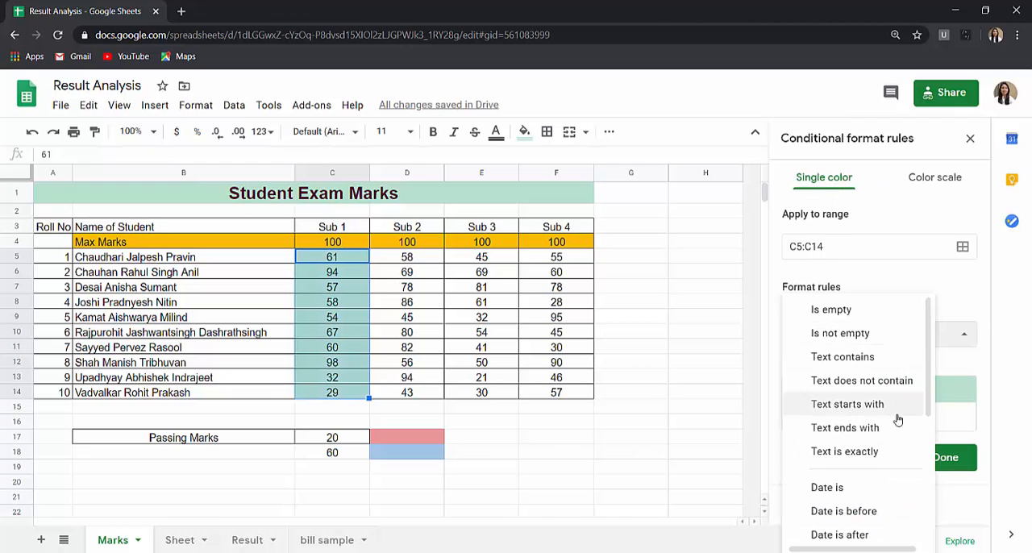
scroll(898, 420, "down", 4)
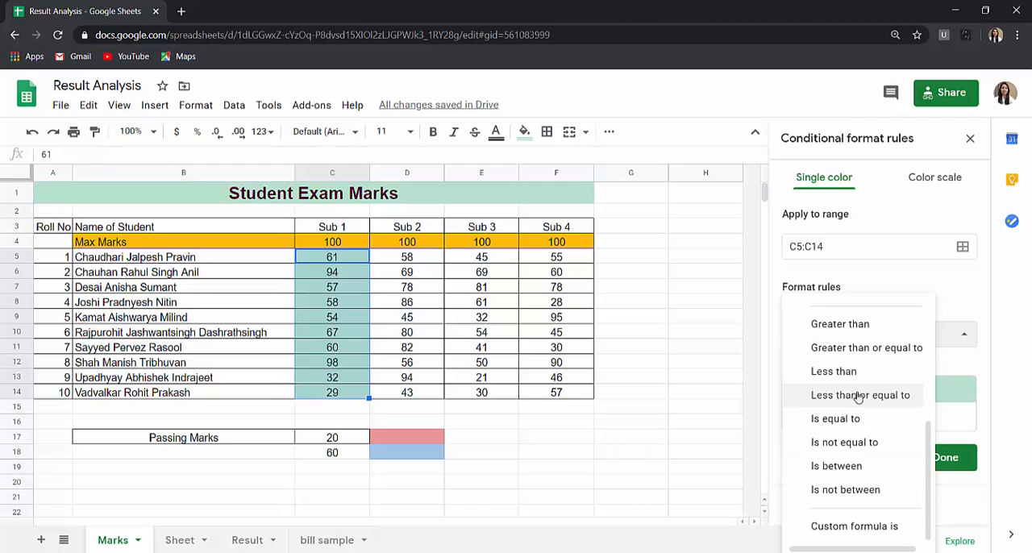
left_click(862, 348)
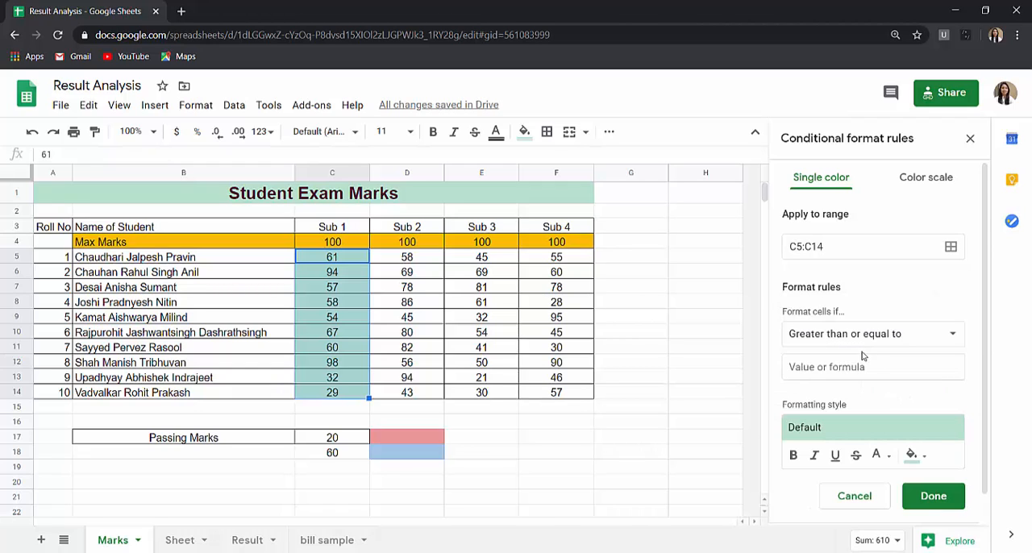
left_click(865, 366)
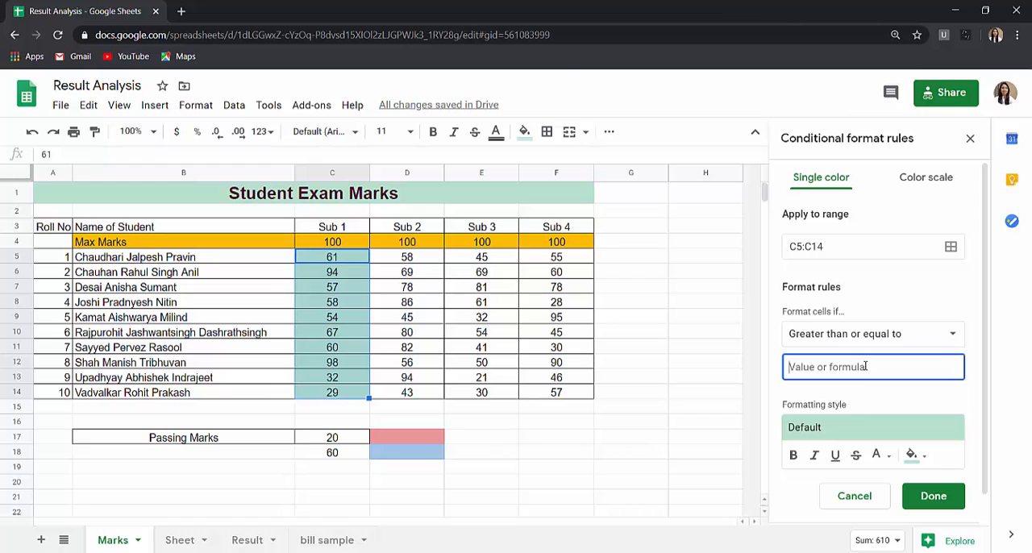
type("=")
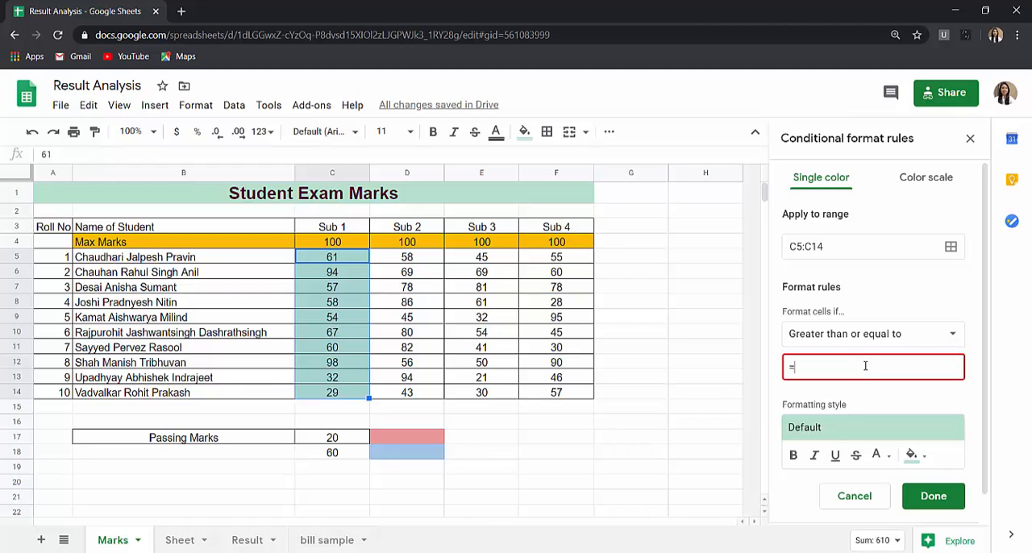
type("$C$18")
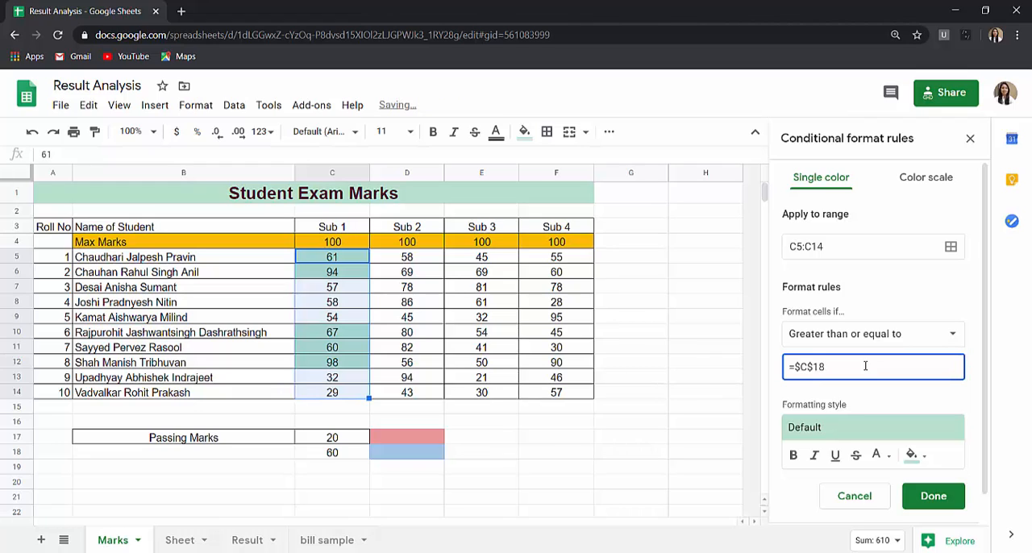
- Replace the value in cell C18 with the formula =AVERAGE(C5:C14)
left_click(356, 455)
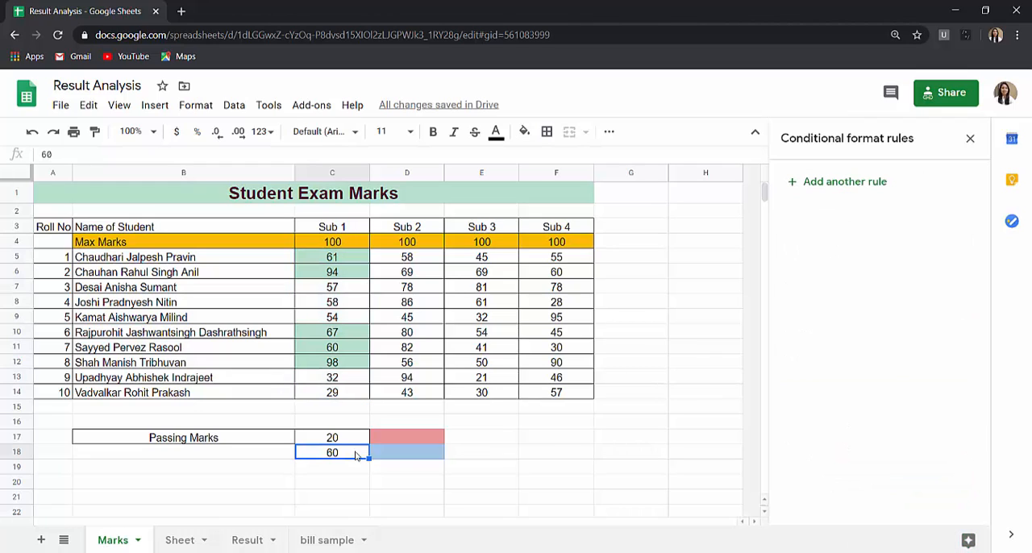
type("=")
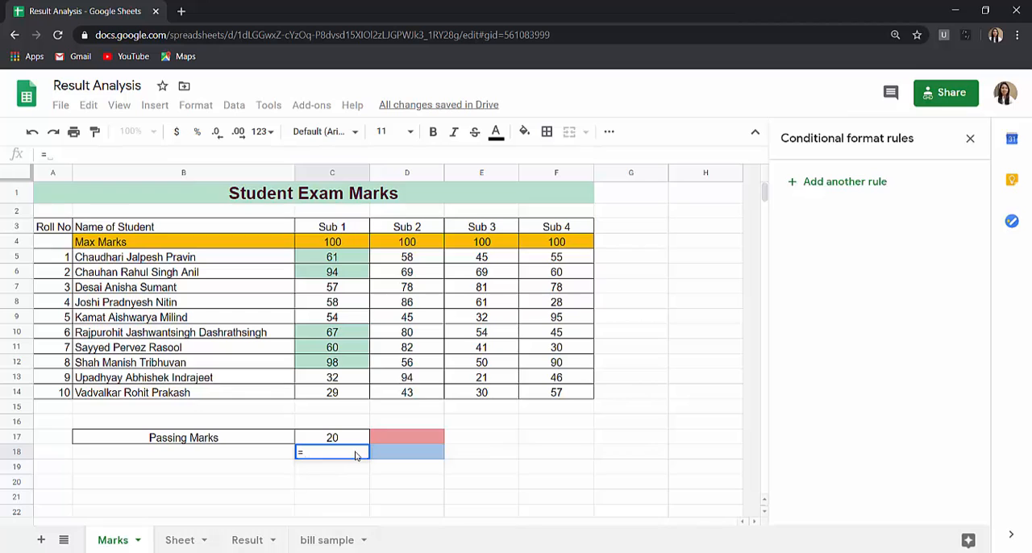
type("ave")
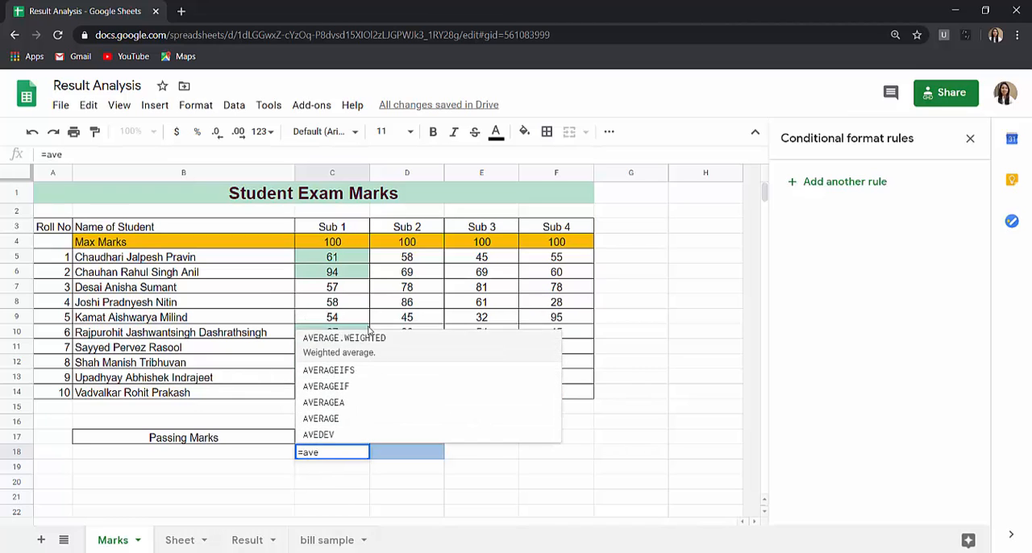
left_click(371, 417)
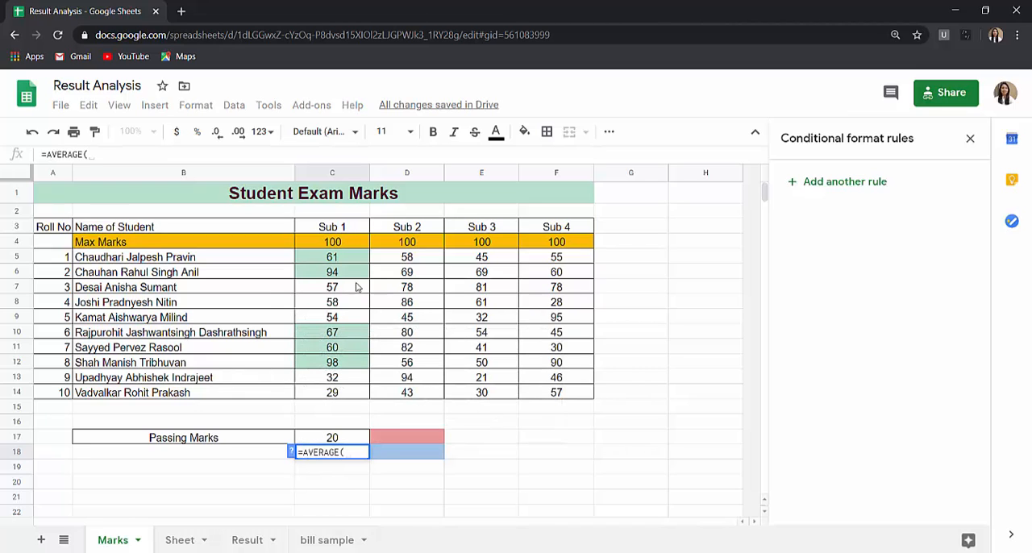
left_click(352, 265)
left_click(347, 395, "shift")
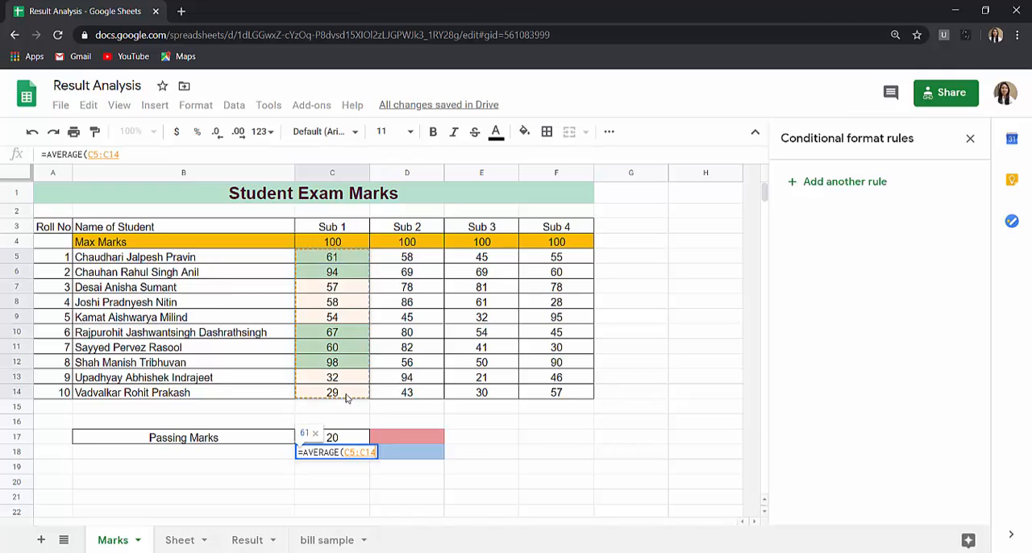
key("Return")
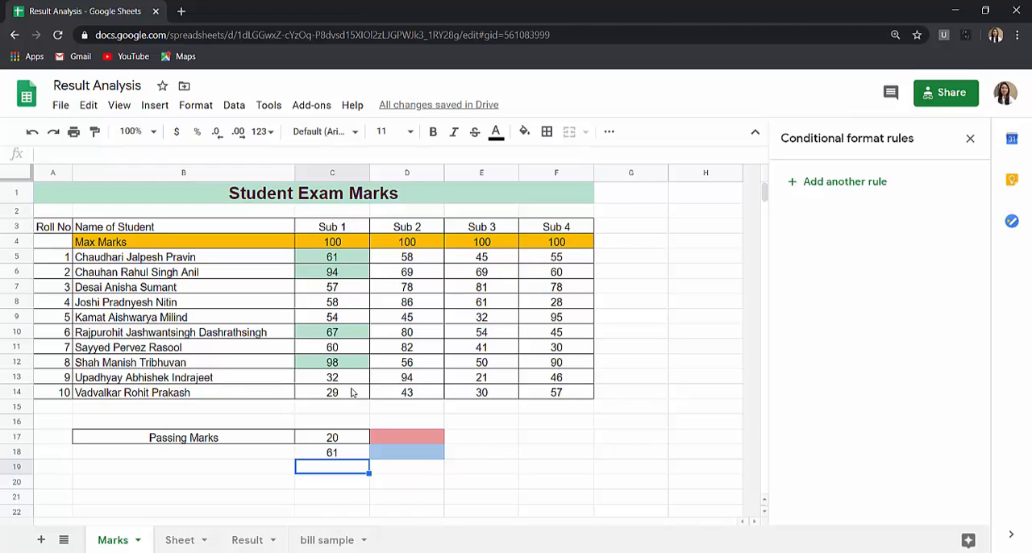
- Change the Sub 1 mark in cell C8 to 98 and select C18 to check its average
left_click(341, 305)
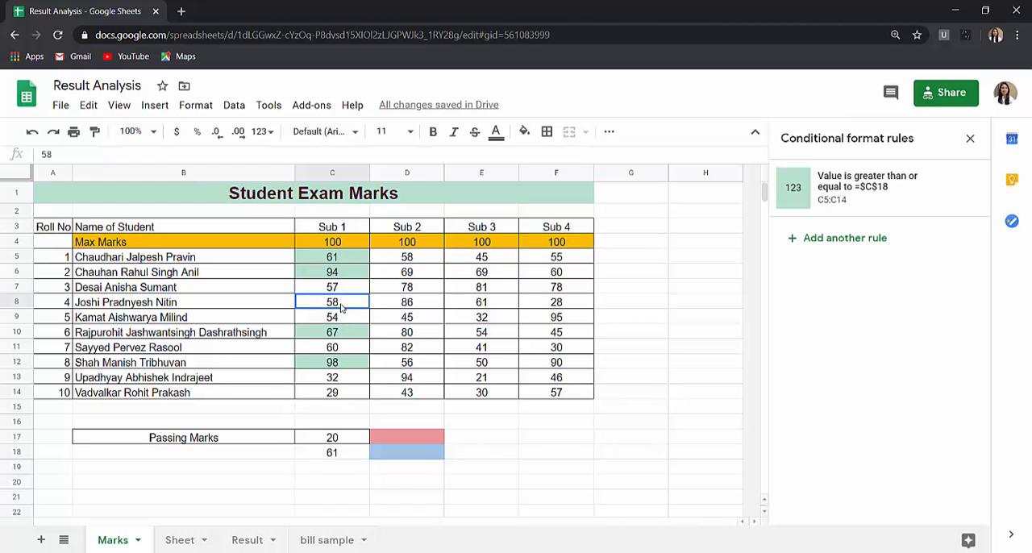
type("98")
key("Return")
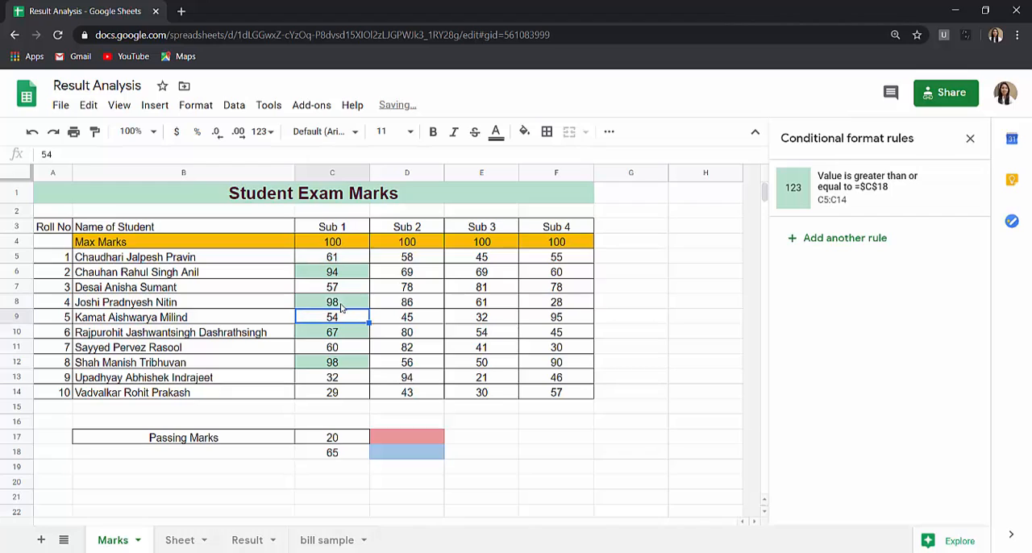
left_click(336, 458)
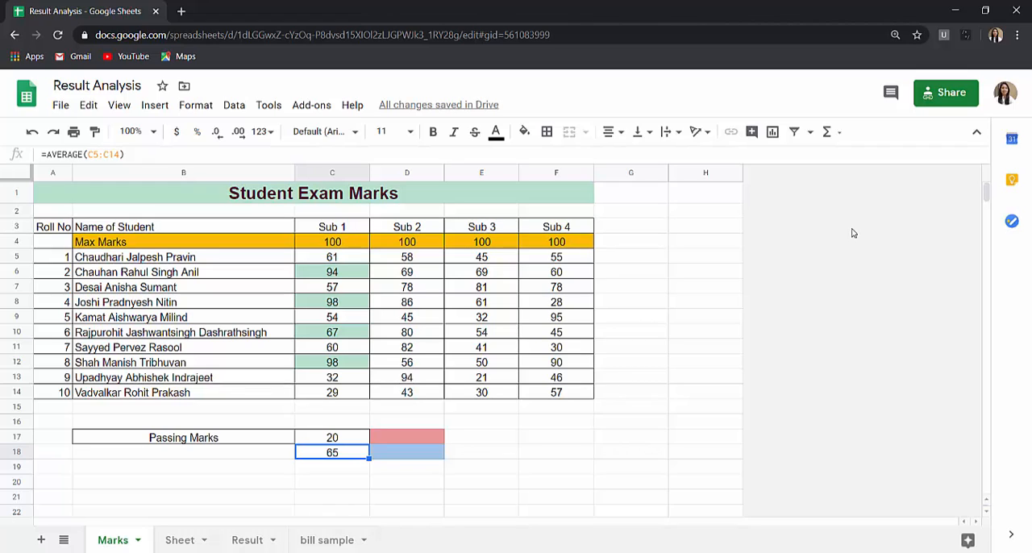
- Start another conditional format rule on the Sub 2 marks D5:D14 with the greater than or equal to condition
left_click_drag(407, 260, 412, 393)
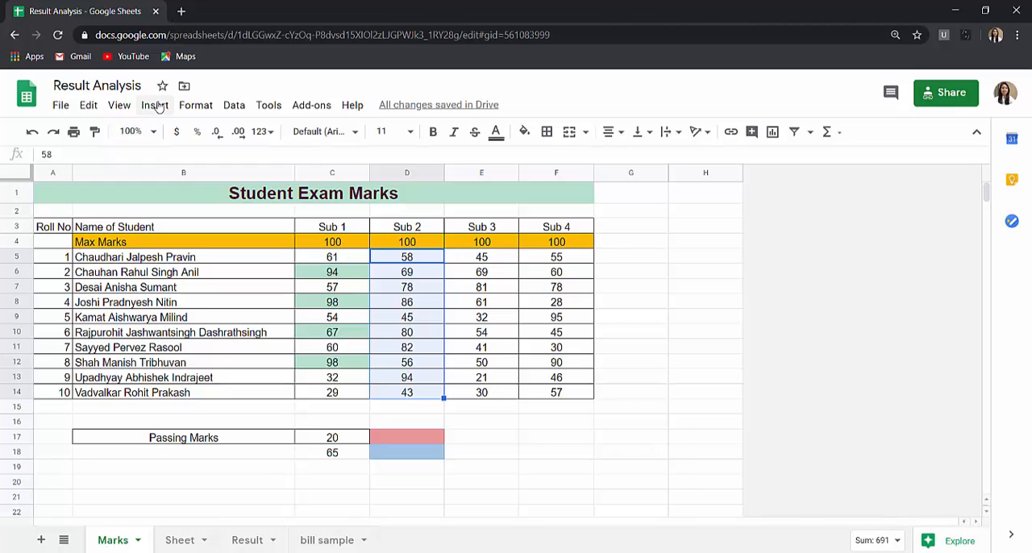
left_click(187, 108)
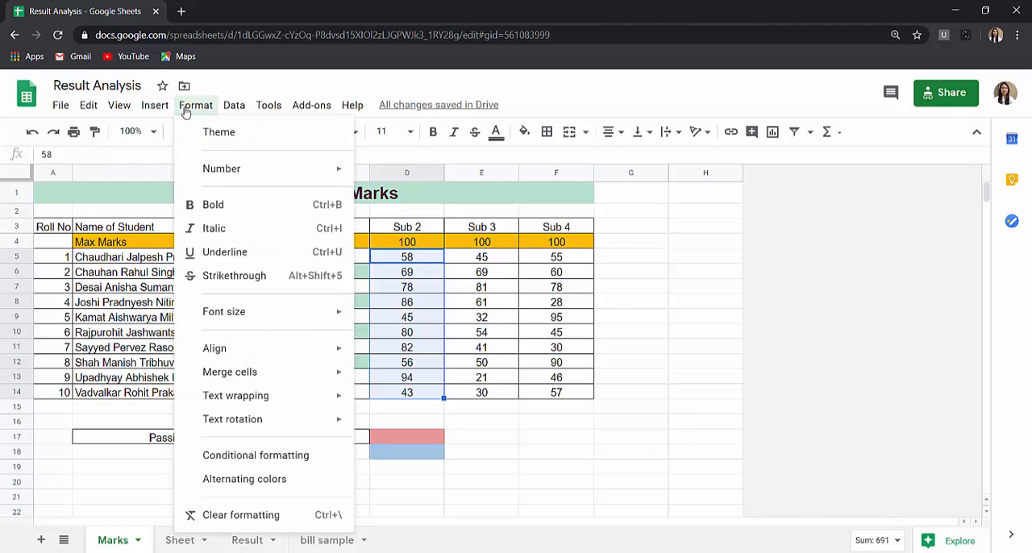
left_click(277, 457)
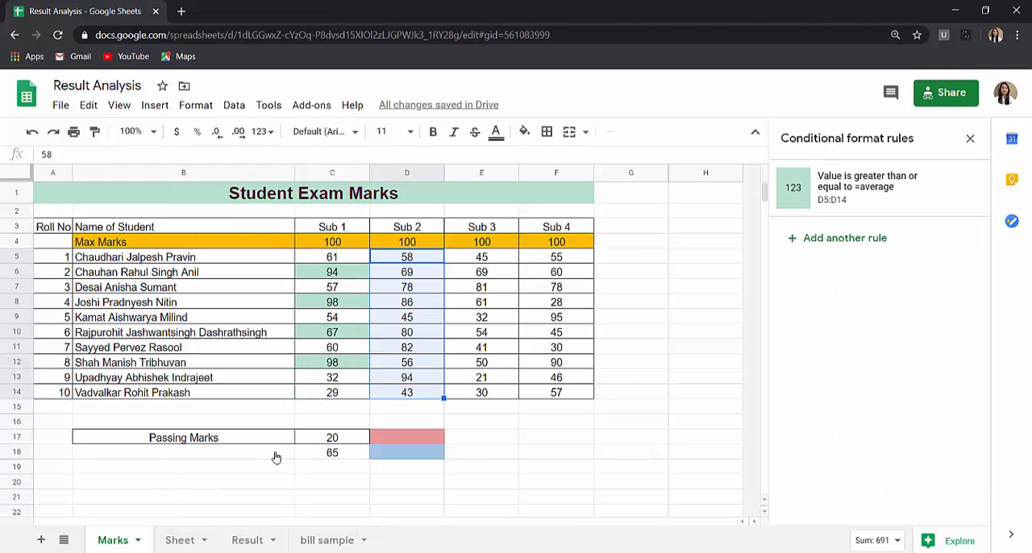
left_click(877, 240)
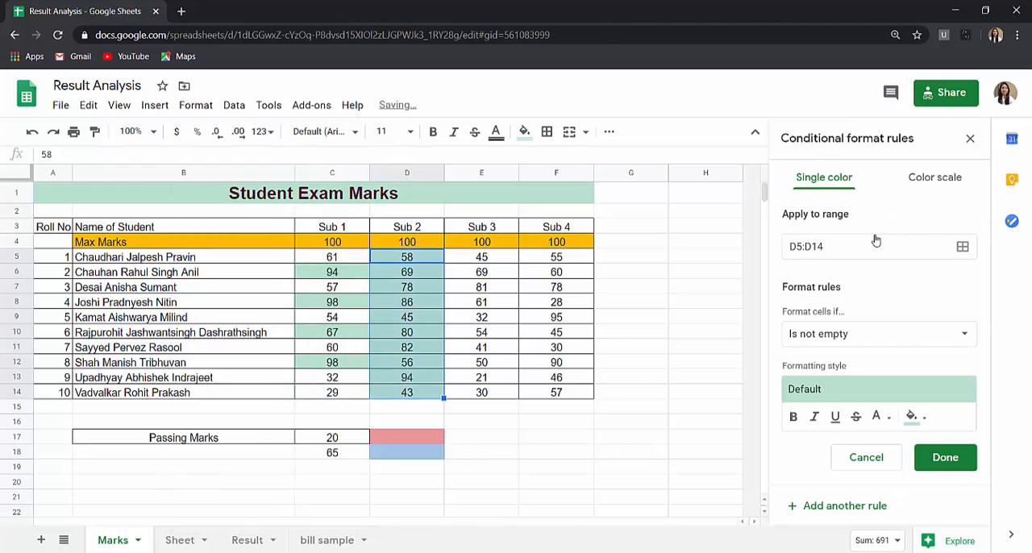
left_click(869, 340)
scroll(862, 469, "down", 3)
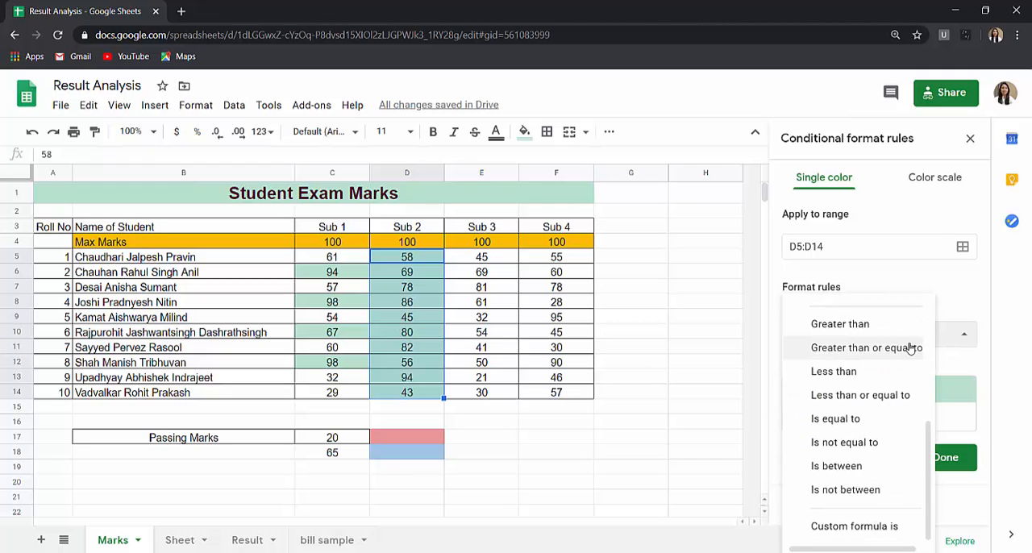
left_click(848, 346)
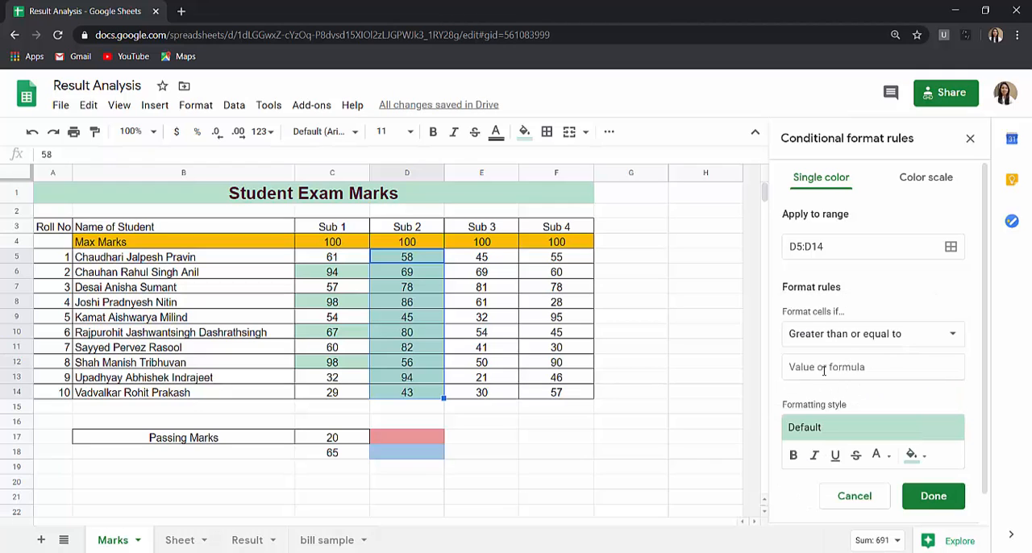
- Copy the formula =AVERAGE(C5:C14) from cell C18 into the D5:D14 rule's comparison value
left_click(355, 450)
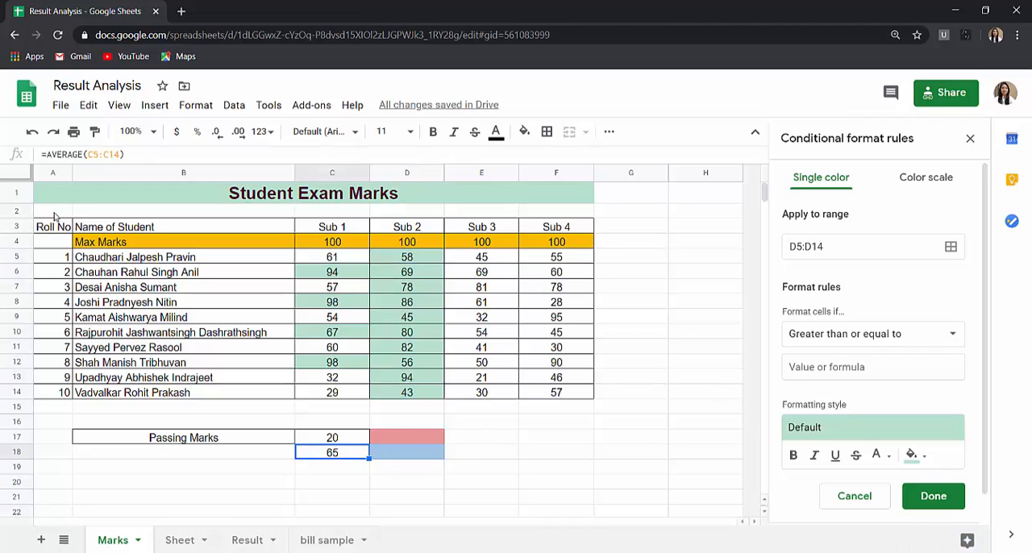
left_click_drag(46, 154, 160, 157)
key("ctrl+c")
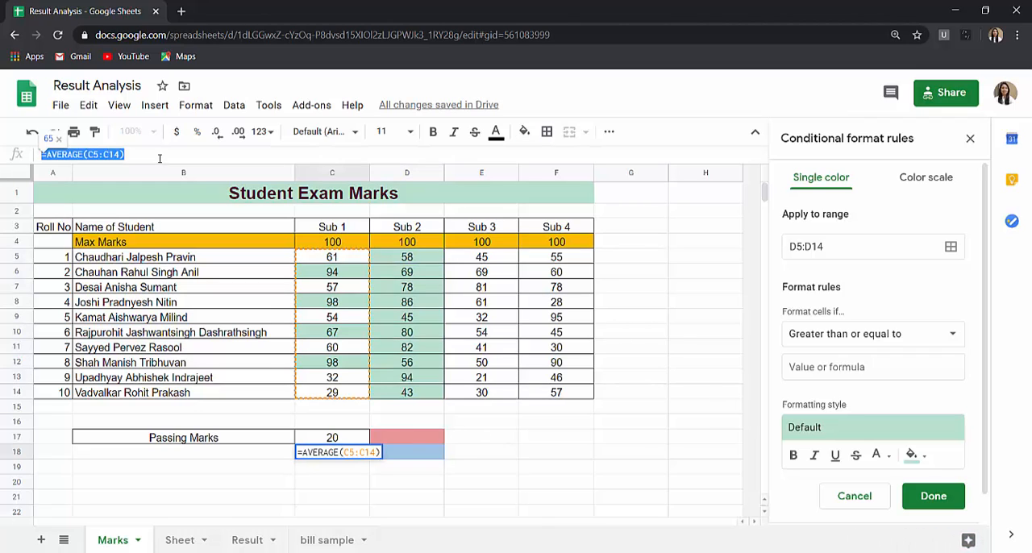
left_click(823, 367)
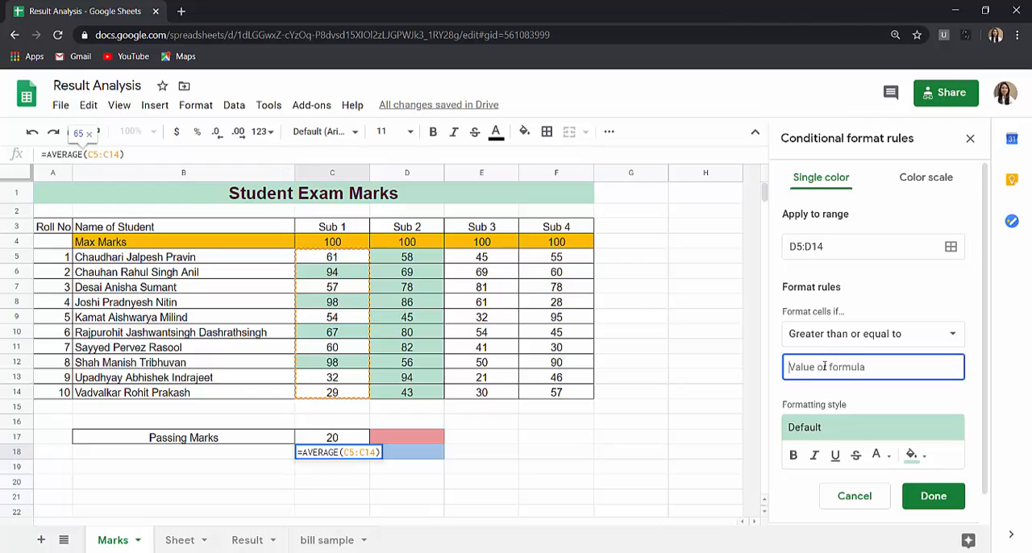
key("ctrl+v")
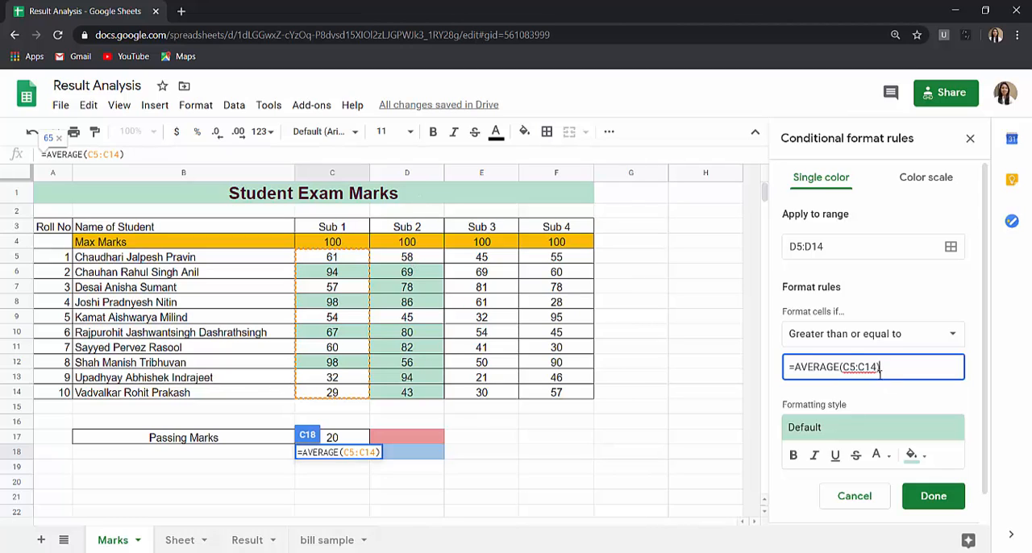
- Change the D5:D14 rule's comparison formula to =AVERAGE($D$5:$D$14) with absolute references
key("BackSpace")
type("D")
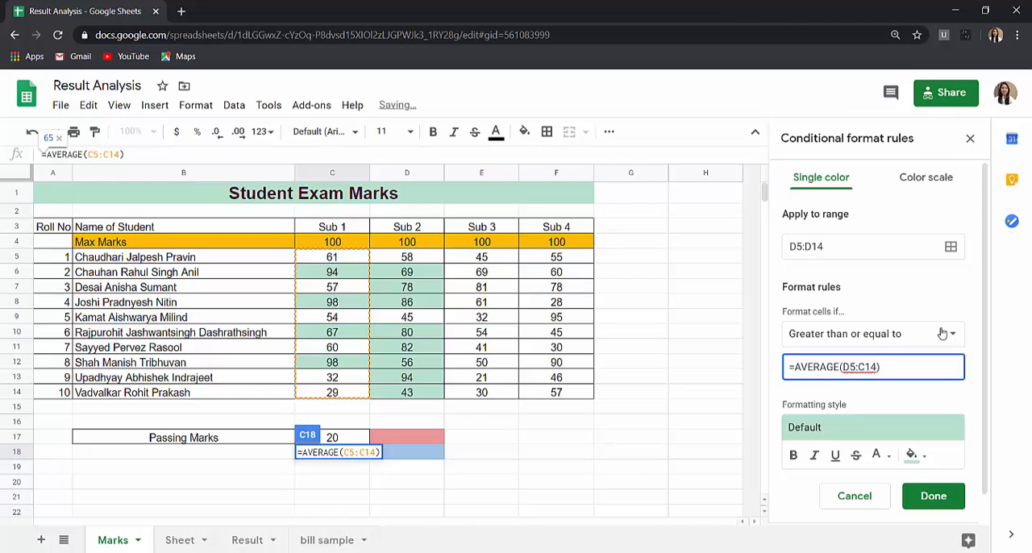
type("$")
key("Right")
type("$")
key("Right")
key("Right")
type("$")
key("Delete")
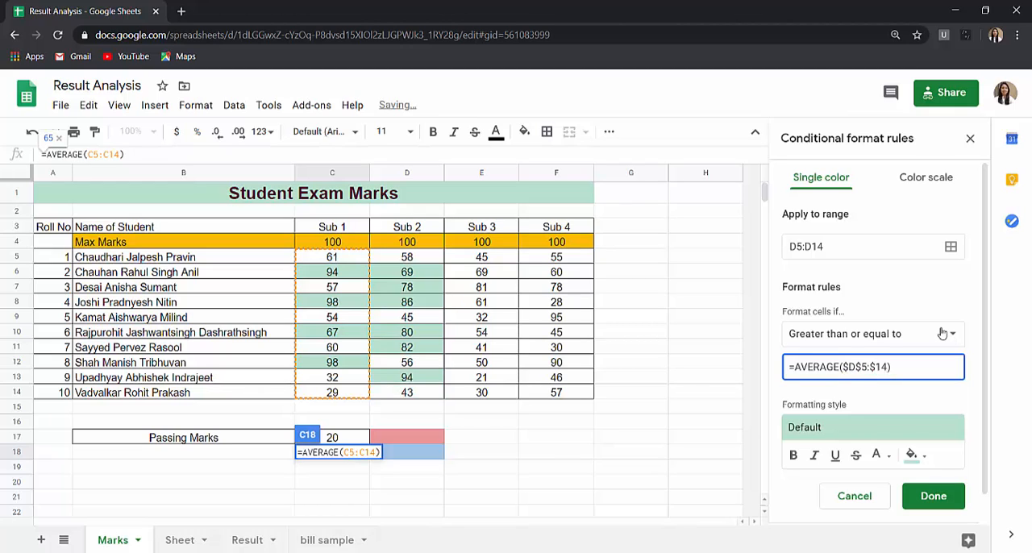
type("D")
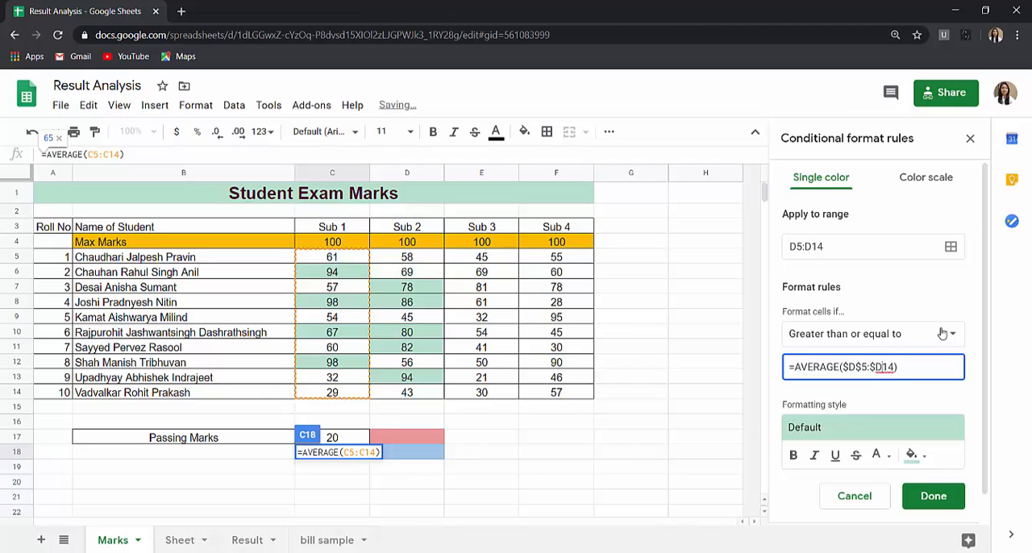
type("$")
- Give the D5:D14 average rule a light orange fill and save the rule
left_click(914, 457)
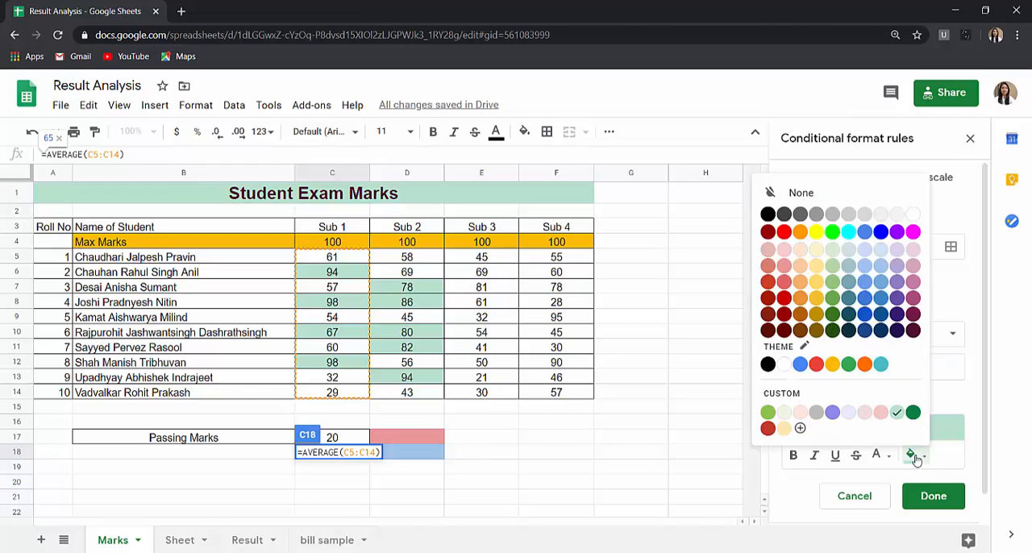
left_click(801, 282)
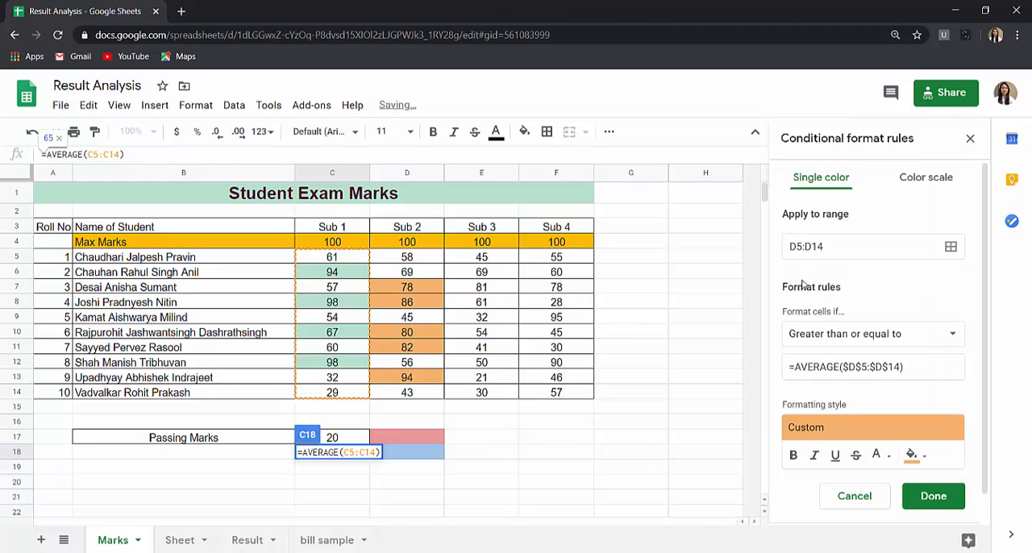
left_click(933, 496)
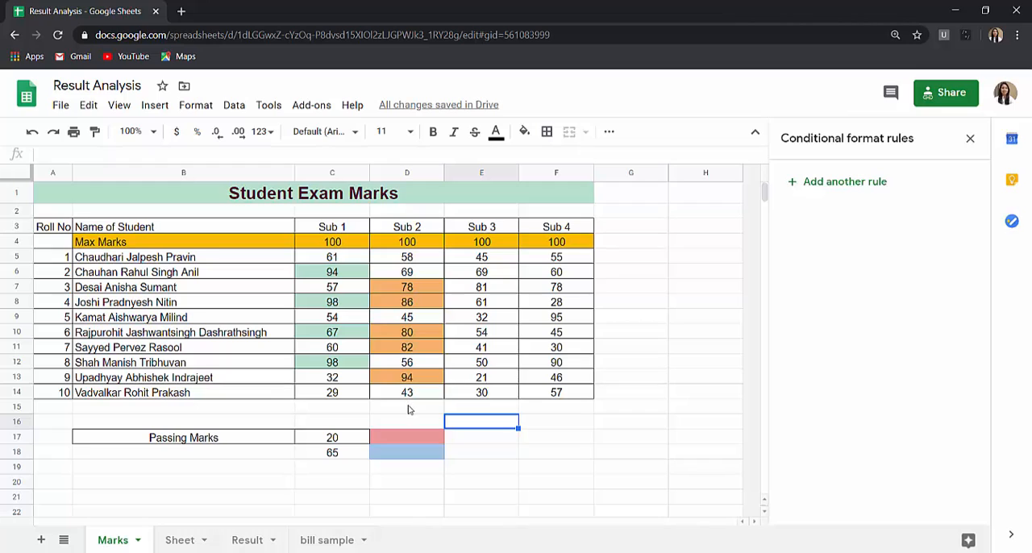
- Change the Sub 2 mark in cell D8 to 40 to test the average rule
left_click(426, 310)
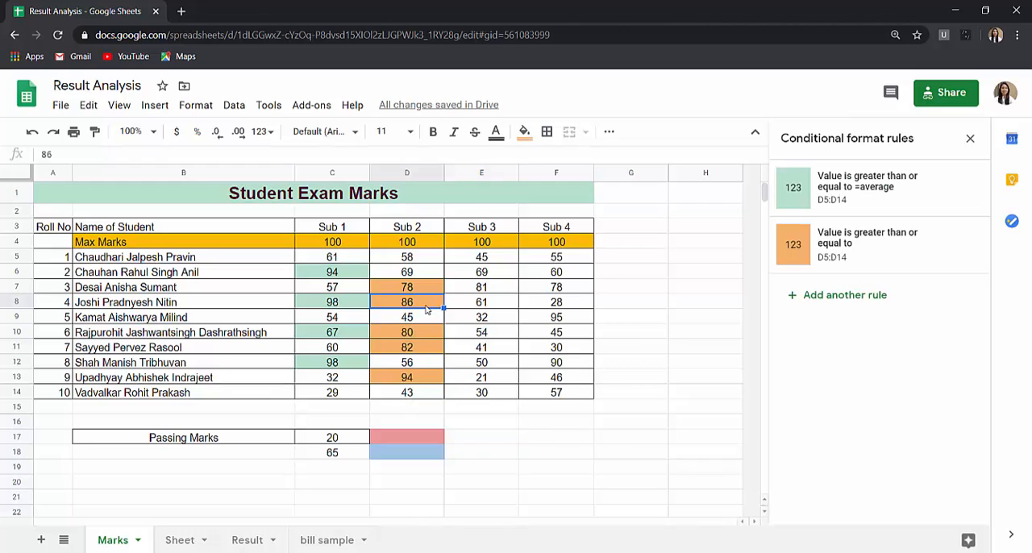
type("4")
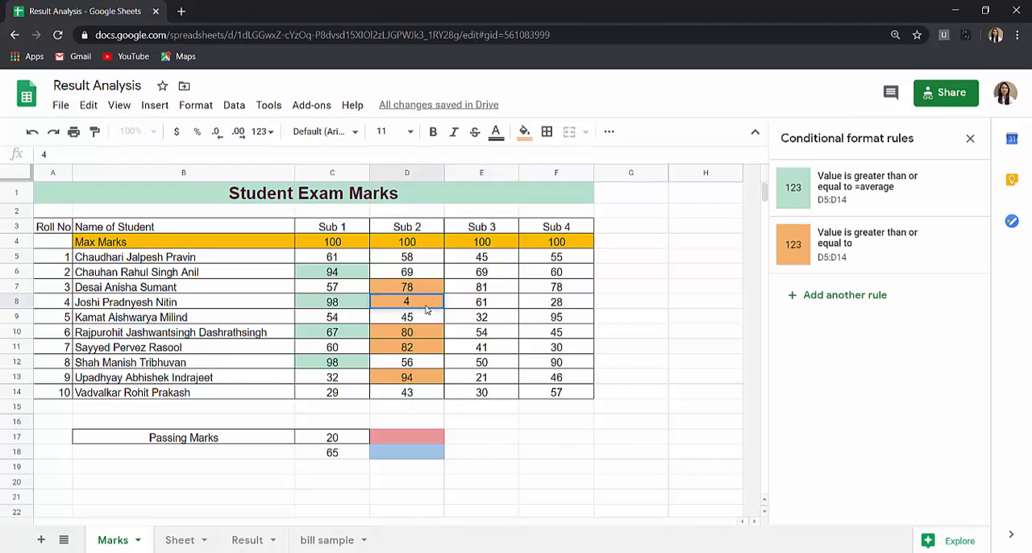
type("0")
key("Return")
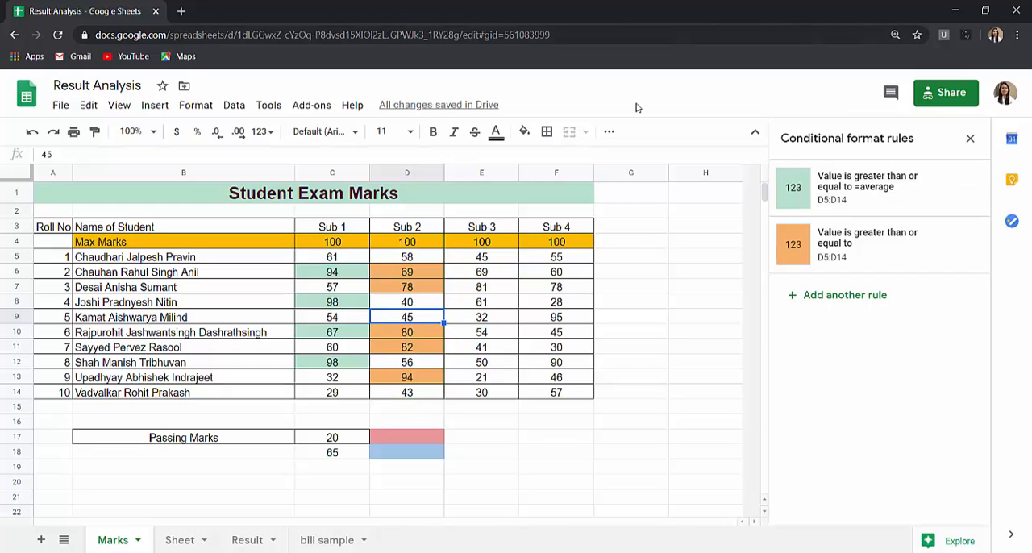
- On the worksheet named Sheet, start a conditional format rule for Marks Obtained D4:D13 with the greater than or equal to condition
left_click(180, 540)
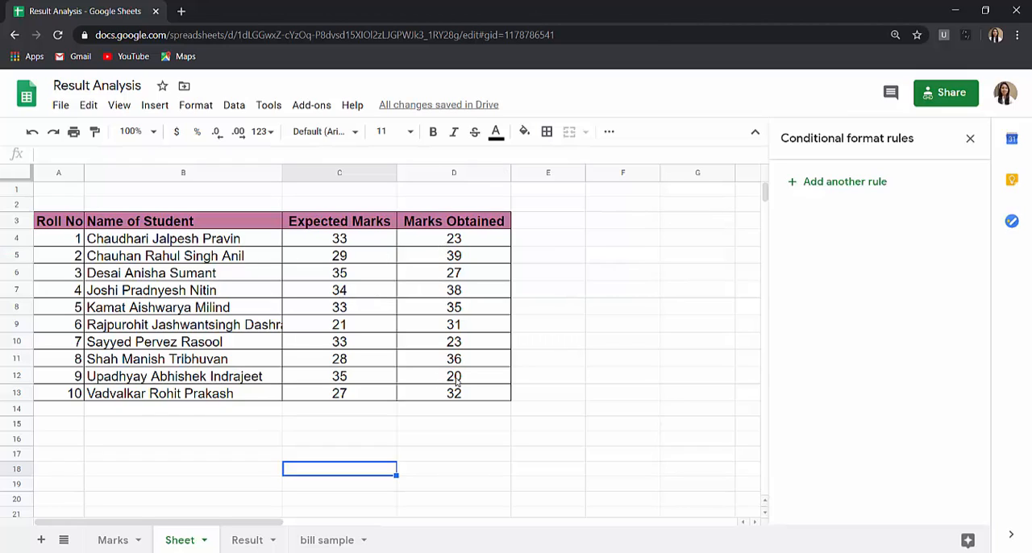
left_click(457, 239)
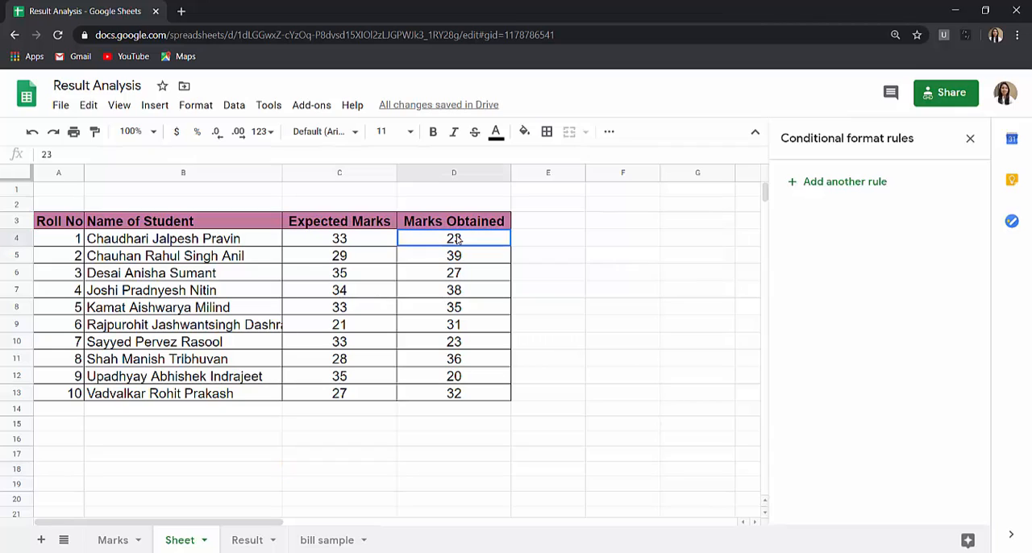
left_click(457, 394, "shift")
left_click(196, 106)
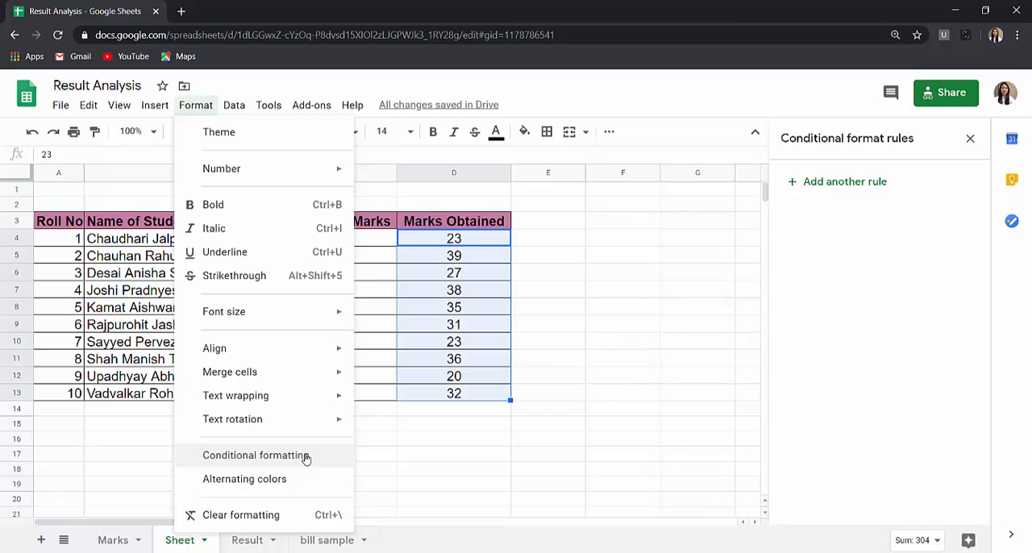
left_click(865, 184)
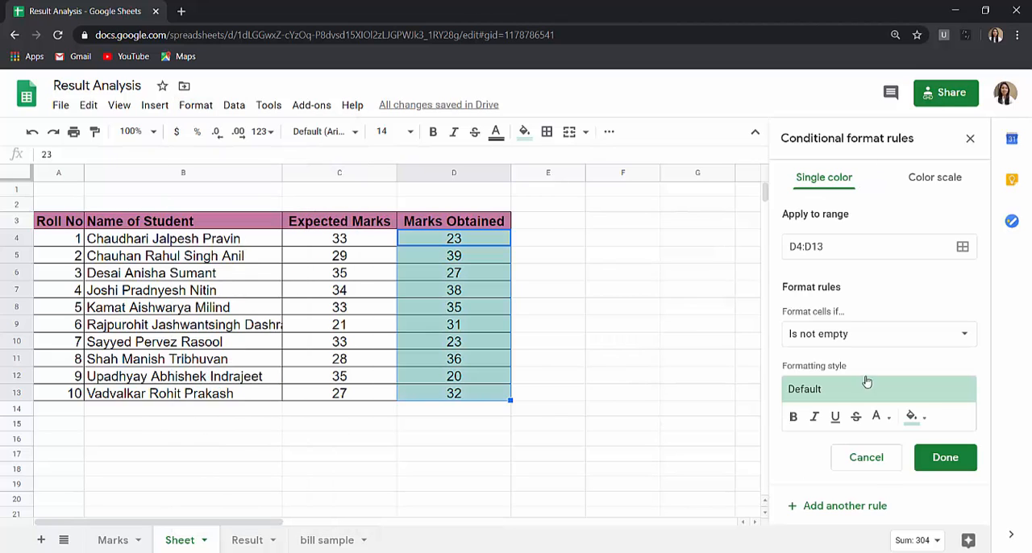
left_click(888, 335)
scroll(885, 387, "down", 3)
scroll(885, 387, "down", 1)
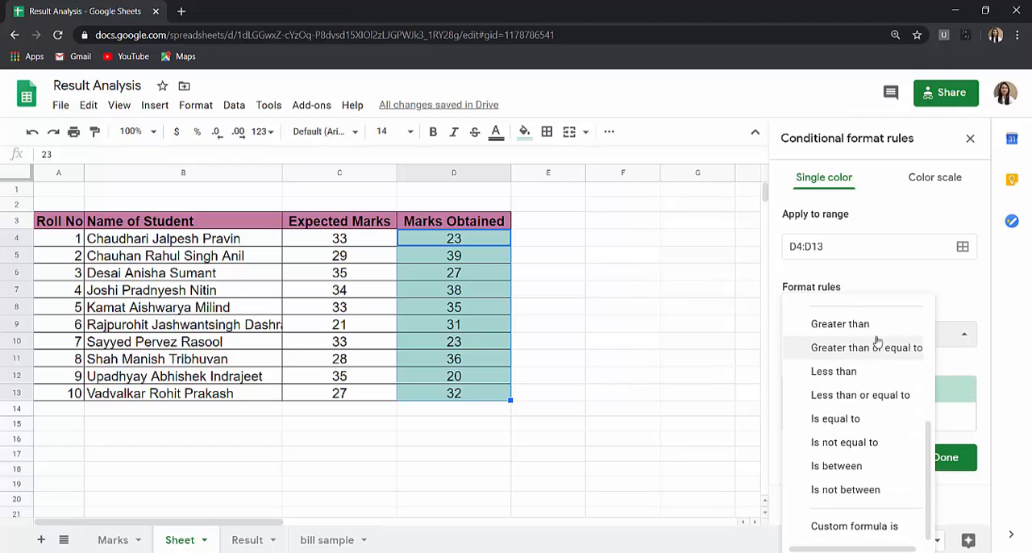
left_click(878, 355)
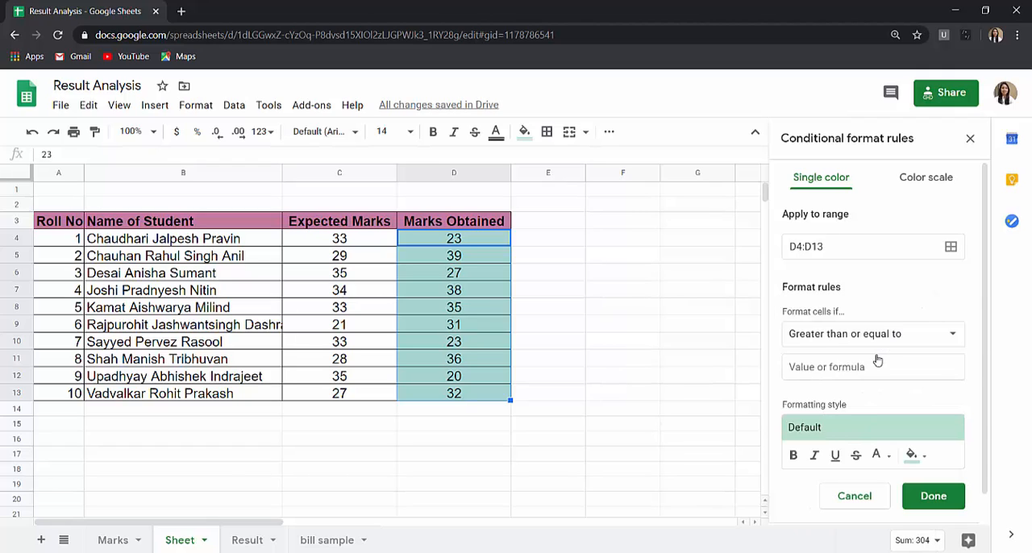
- Compare the D4:D13 rule against =C4, give it a green fill and save it
left_click(814, 367)
type("=")
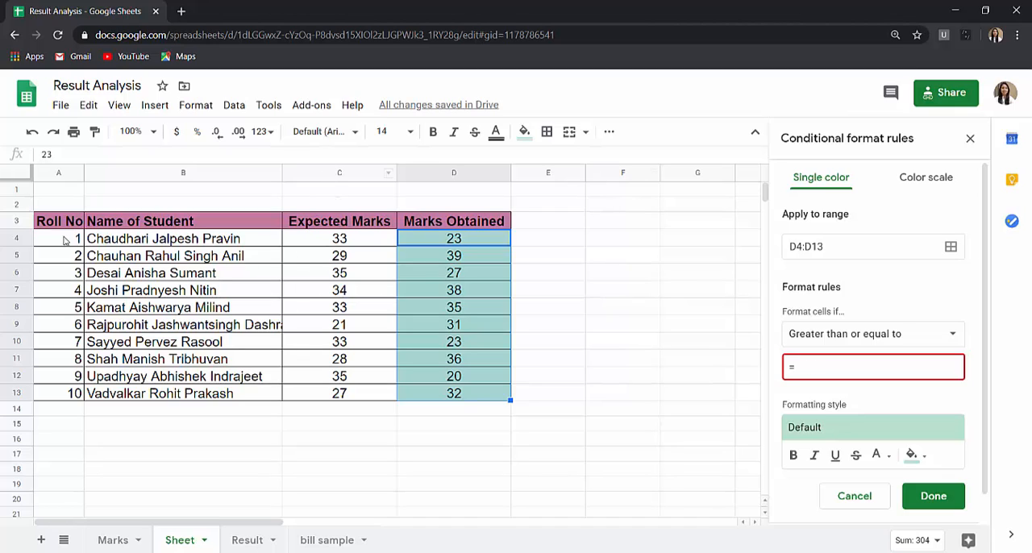
type("c4")
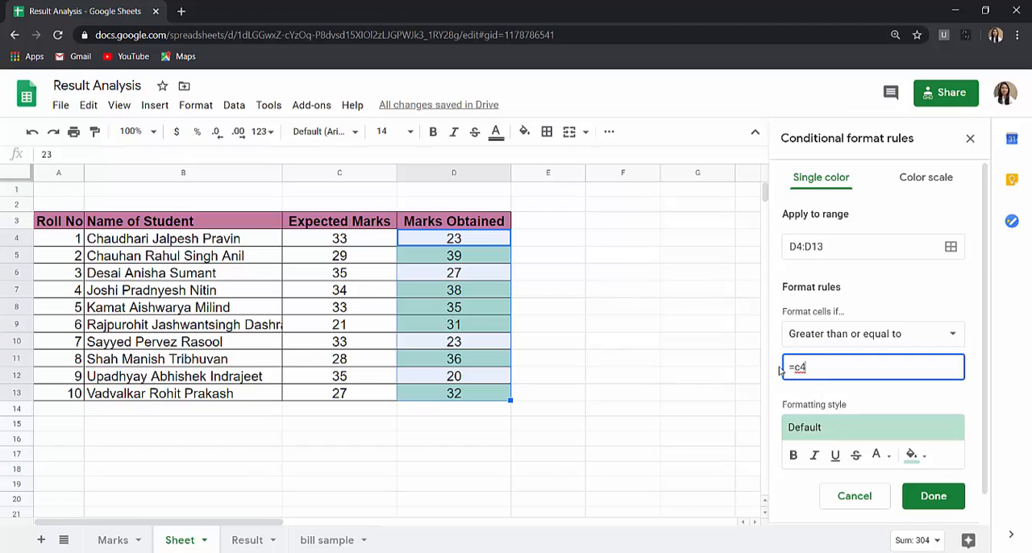
left_click(914, 456)
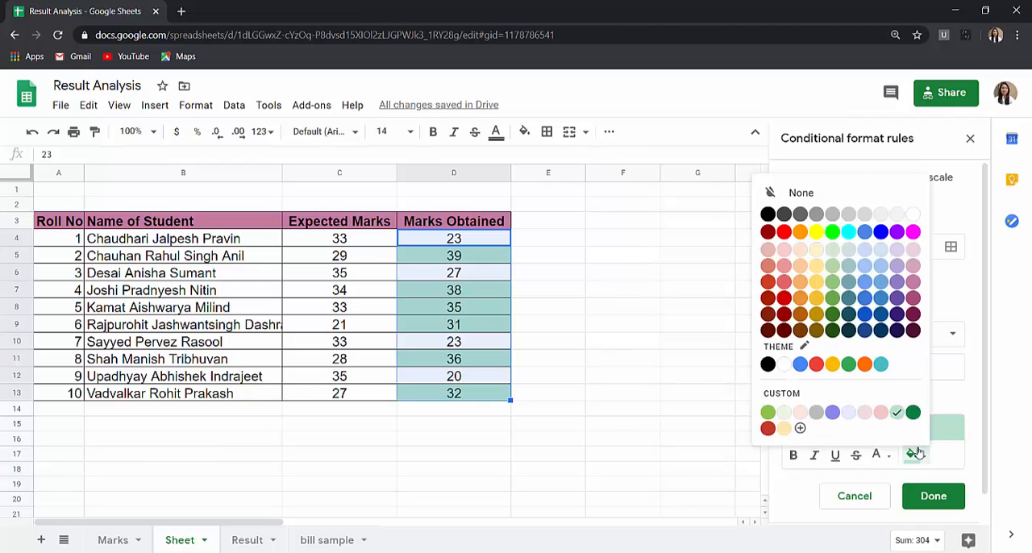
left_click(835, 313)
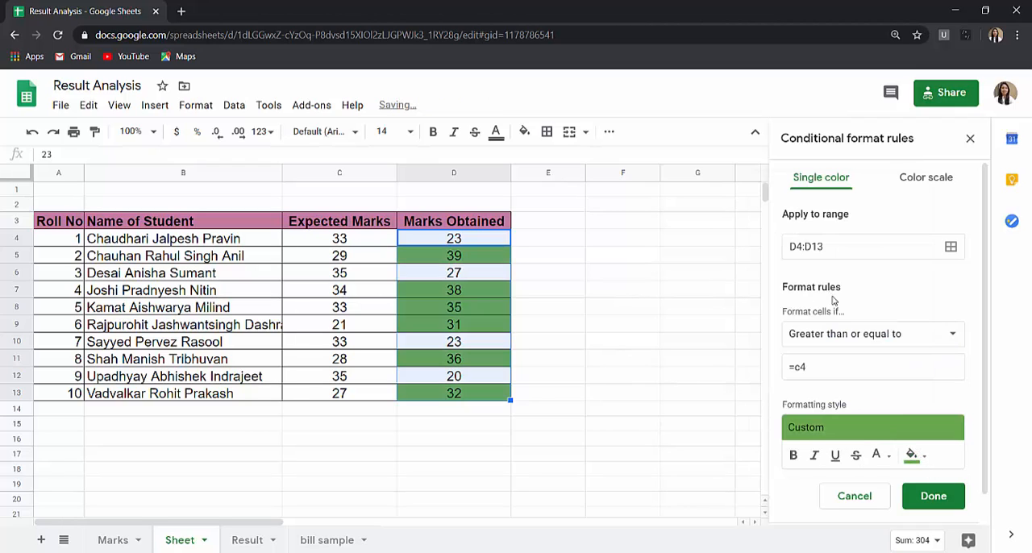
left_click(914, 500)
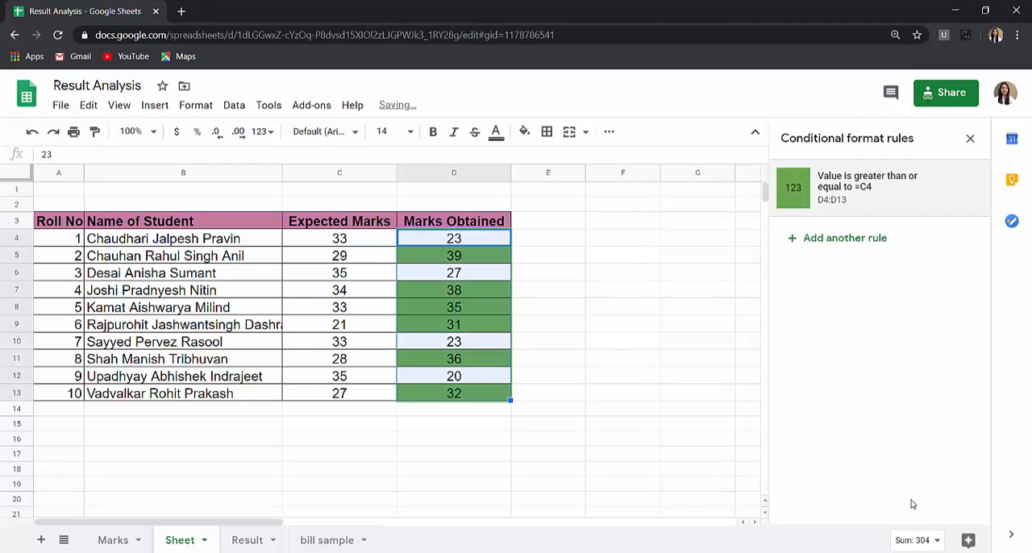
left_click(686, 323)
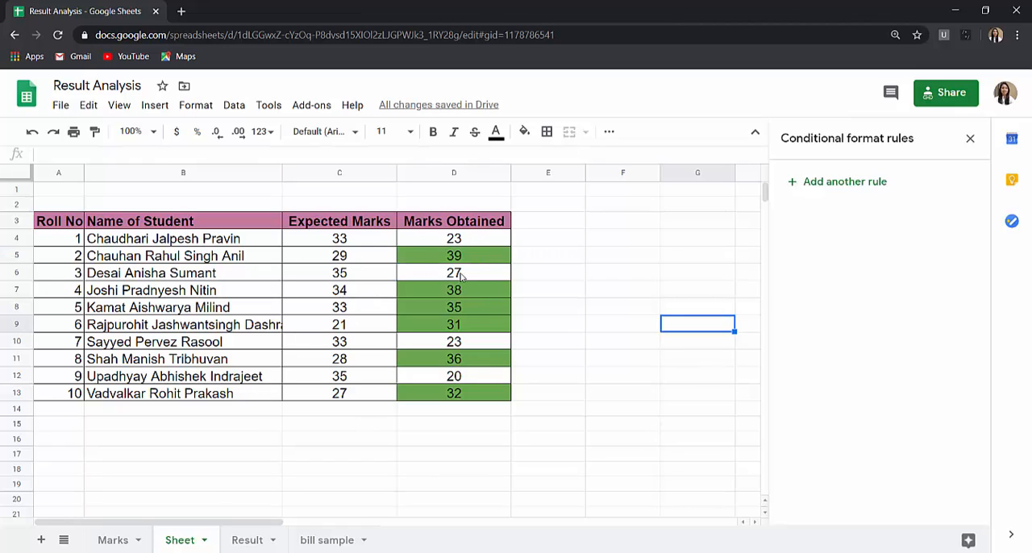
- Add bold and underline to the formatting style of the D4:D13 rule
left_click(460, 256)
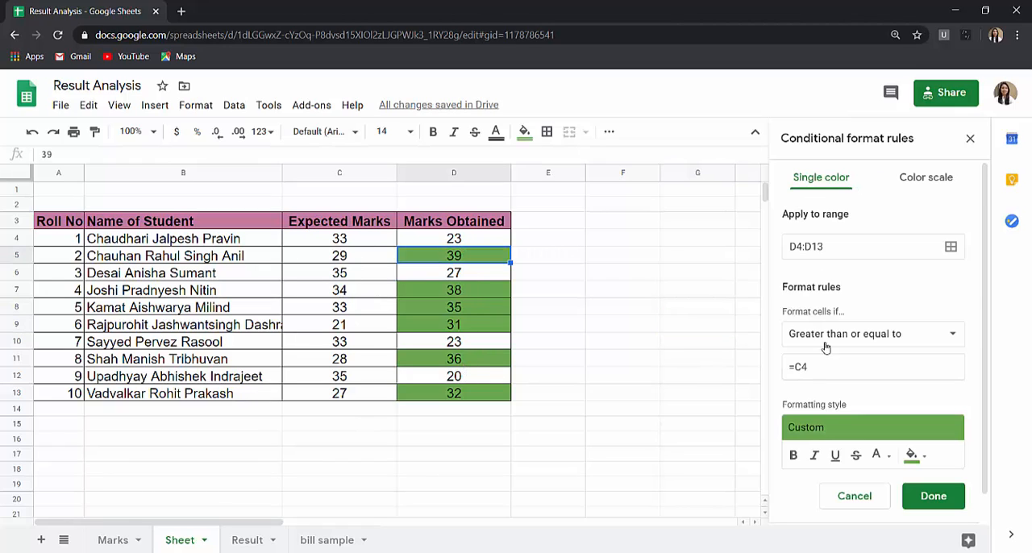
left_click(793, 457)
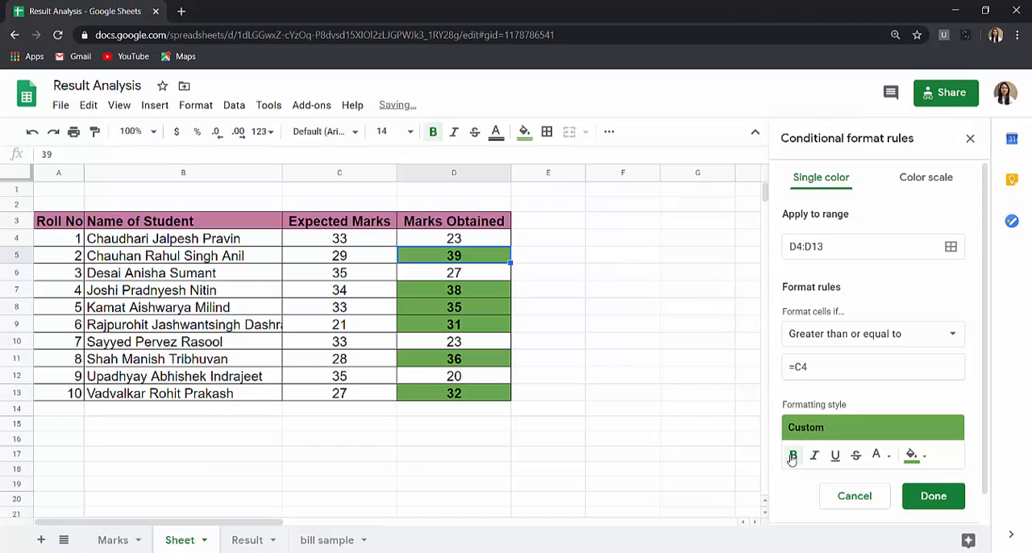
left_click(835, 456)
left_click(668, 416)
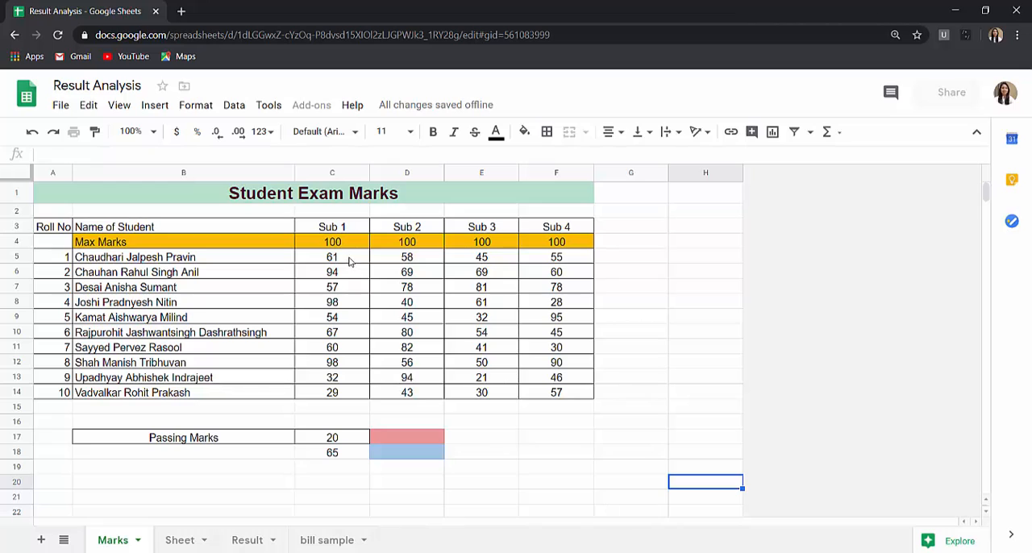
- On the Marks worksheet, start a conditional format rule for C5:F14 and make it a color scale
left_click(349, 259)
left_click(577, 390, "shift")
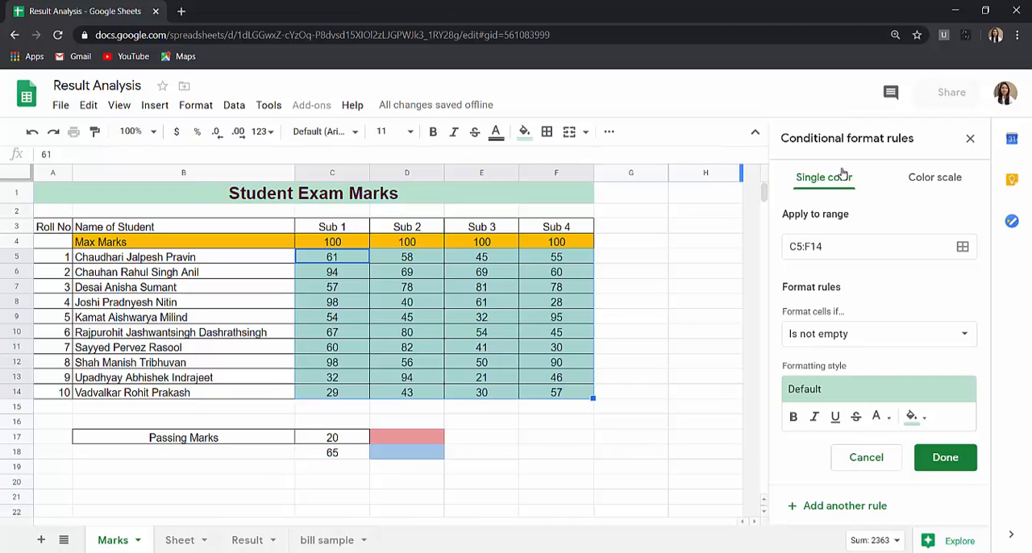
left_click(914, 417)
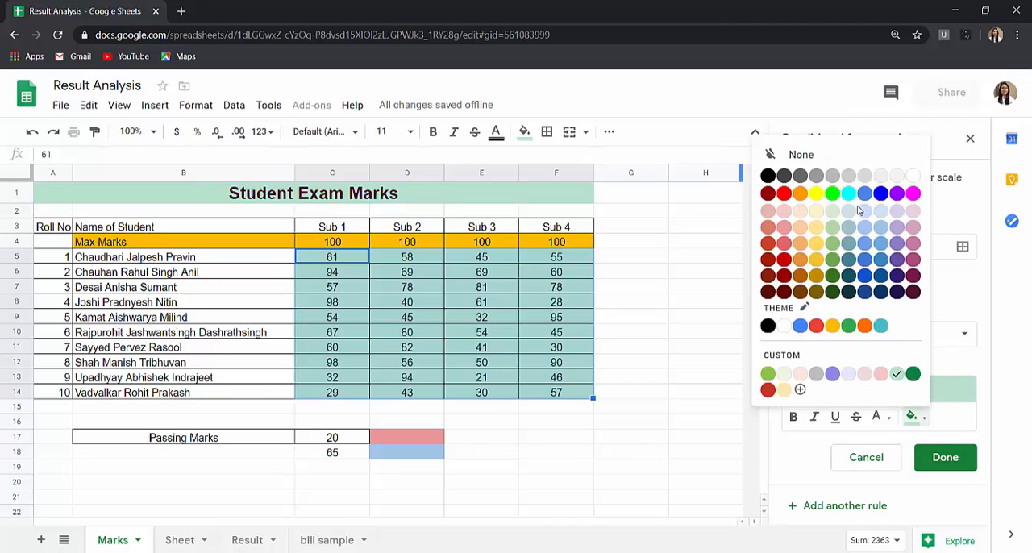
left_click(897, 374)
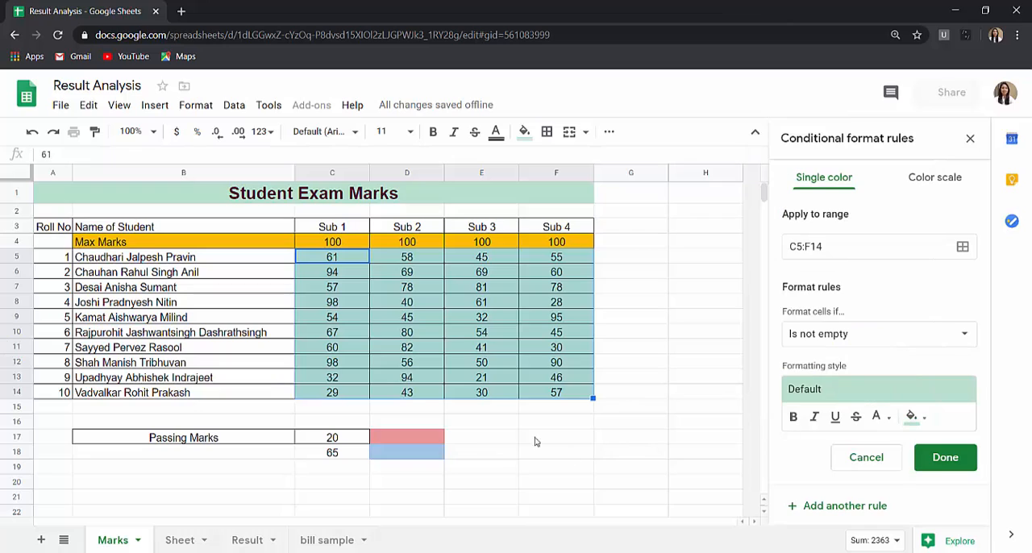
left_click(926, 177)
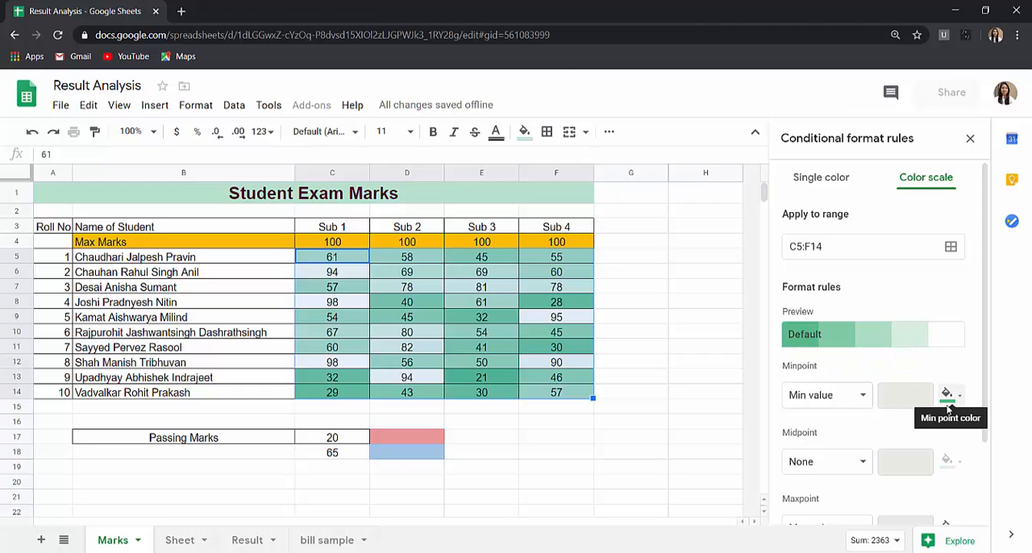
scroll(959, 452, "down", 2)
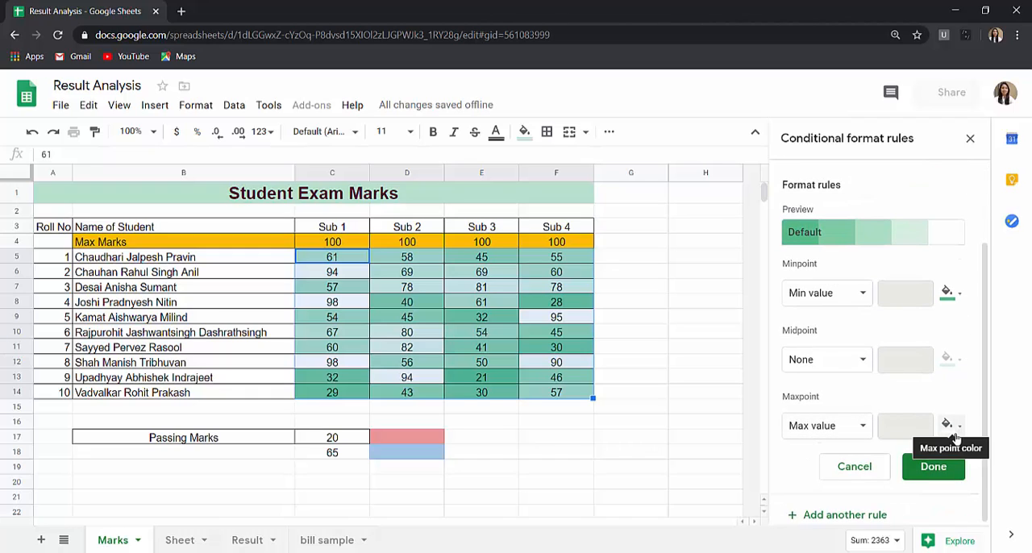
left_click(620, 440)
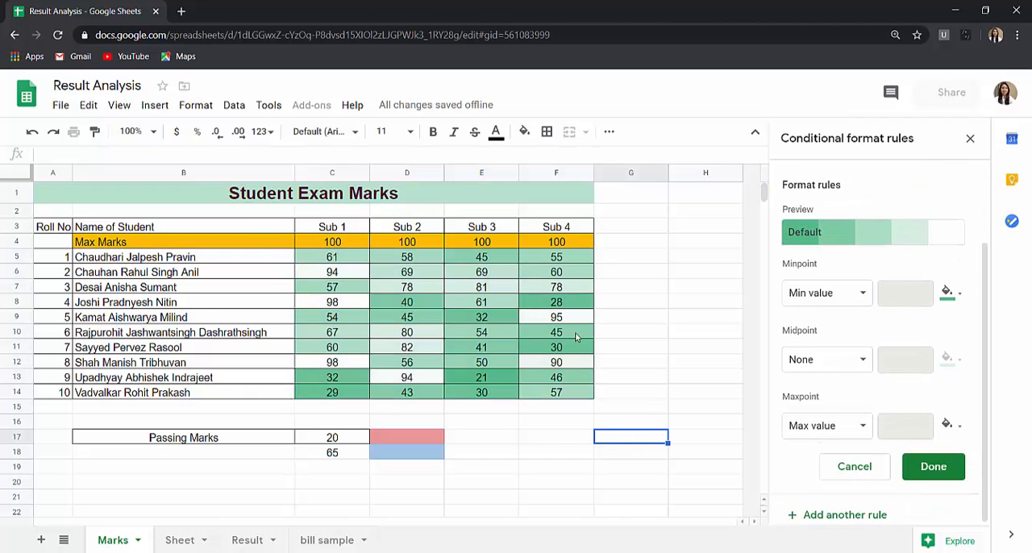
- Try the red-to-white preset on the C5:F14 color scale, and choose the green-yellow-red preset instead
left_click(843, 237)
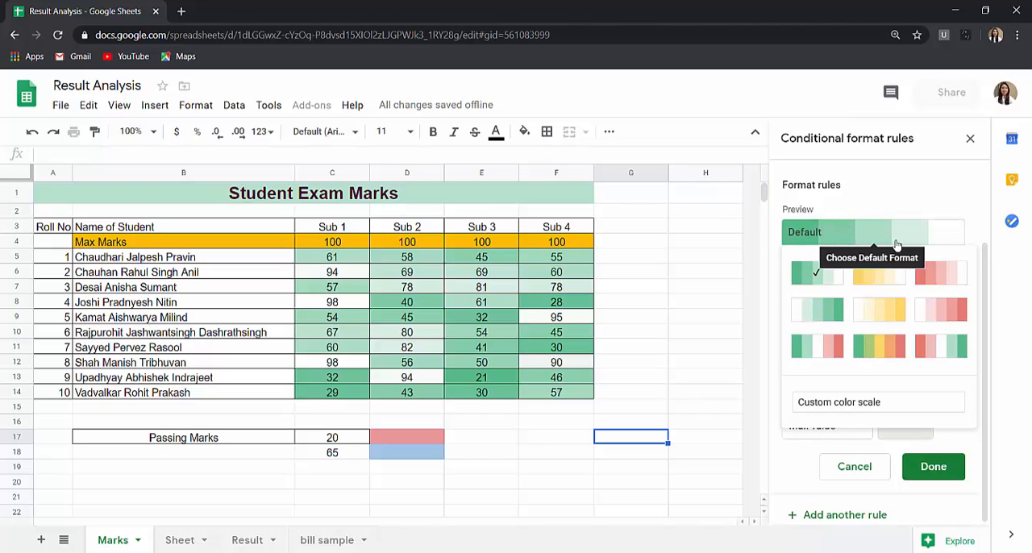
left_click(940, 274)
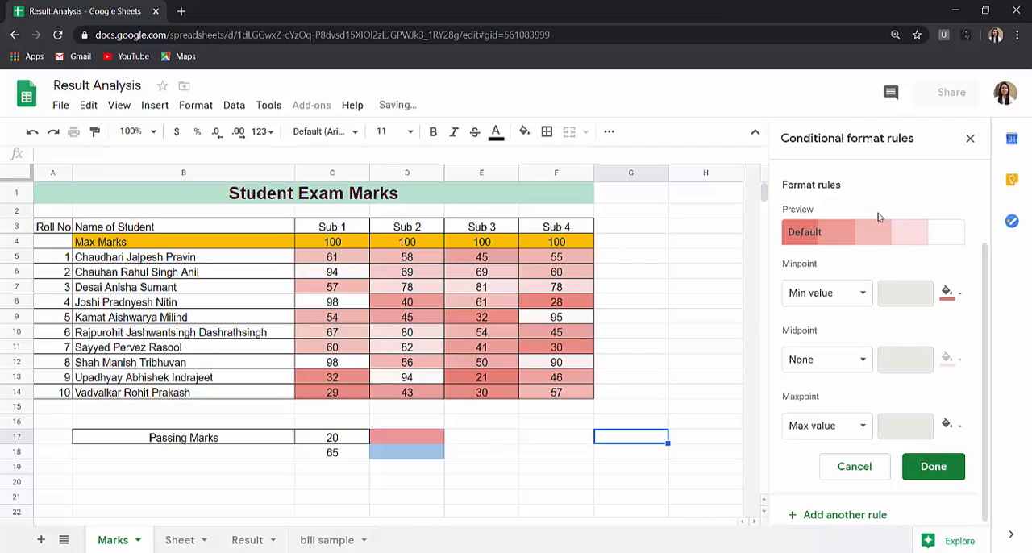
left_click(879, 239)
left_click(883, 339)
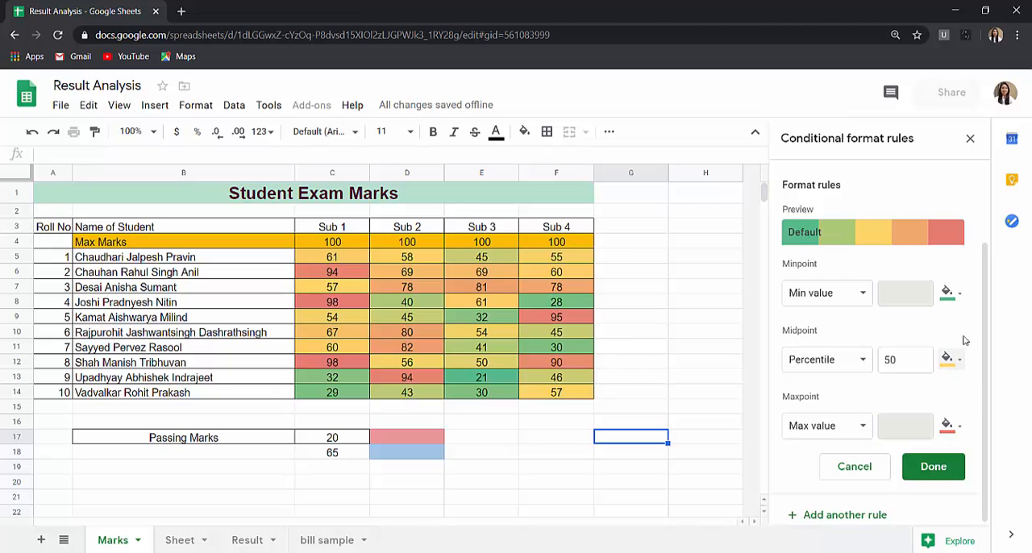
- Try custom colors on the C5:F14 color scale: magenta for the minpoint, dark blue for the midpoint and orange for the maxpoint
left_click(958, 295)
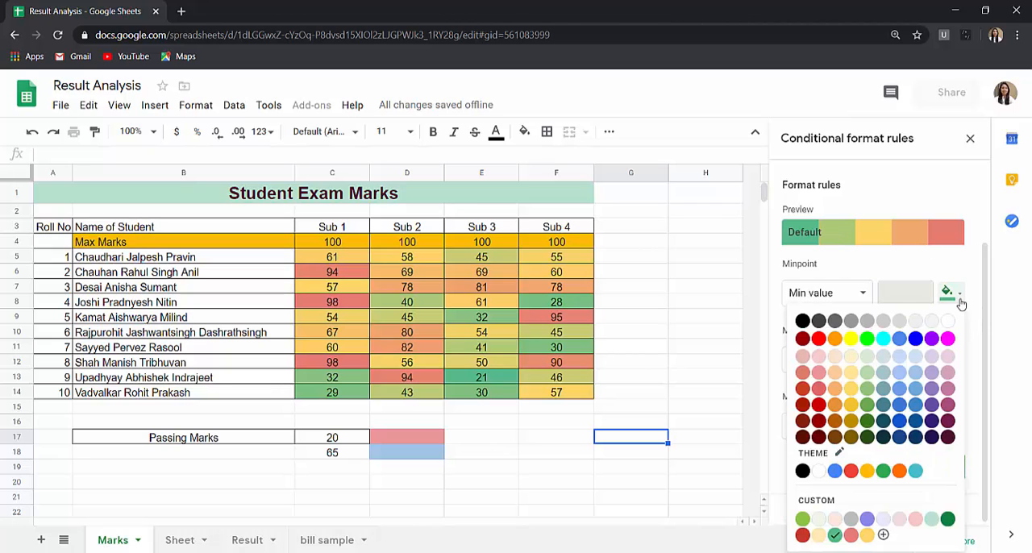
left_click(948, 340)
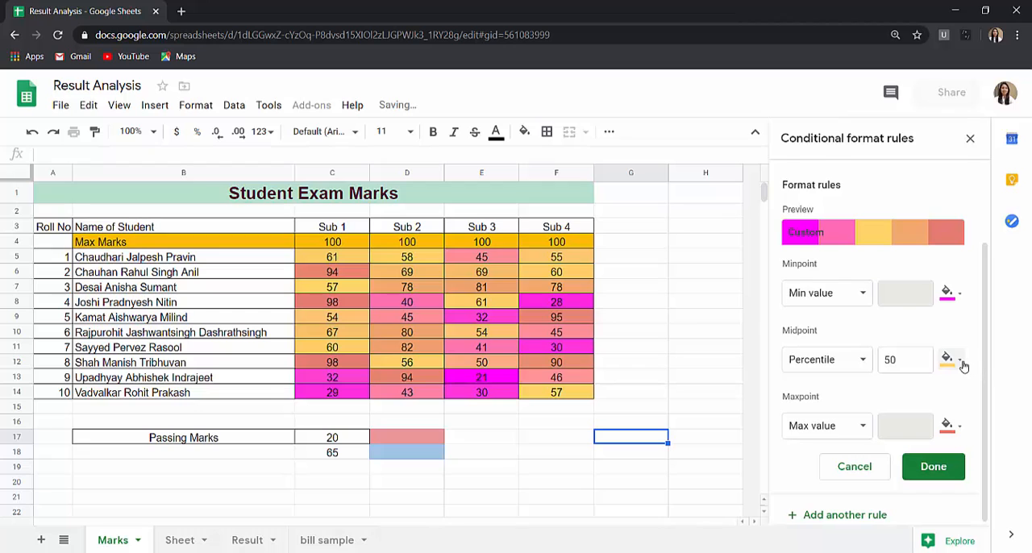
left_click(950, 360)
left_click(899, 218)
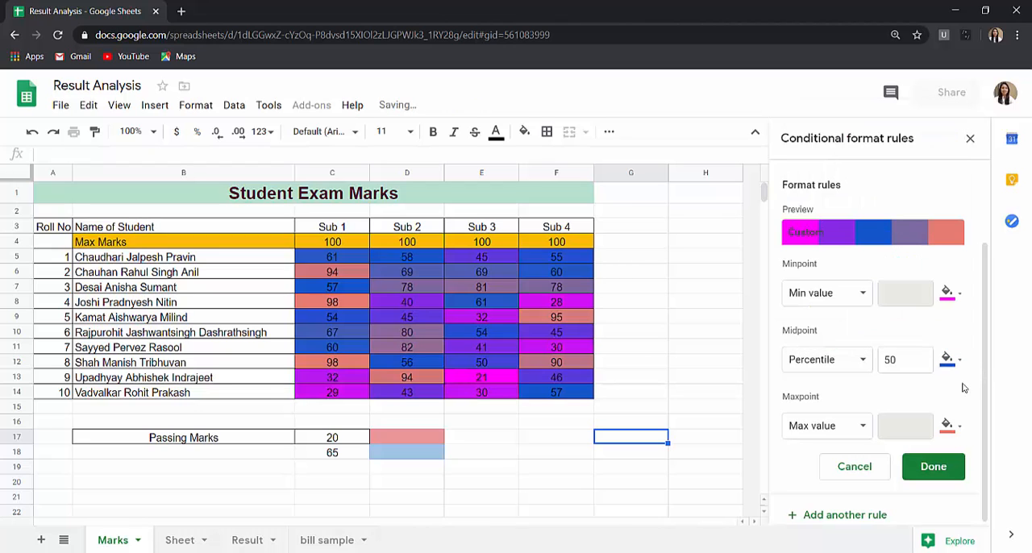
left_click(952, 426)
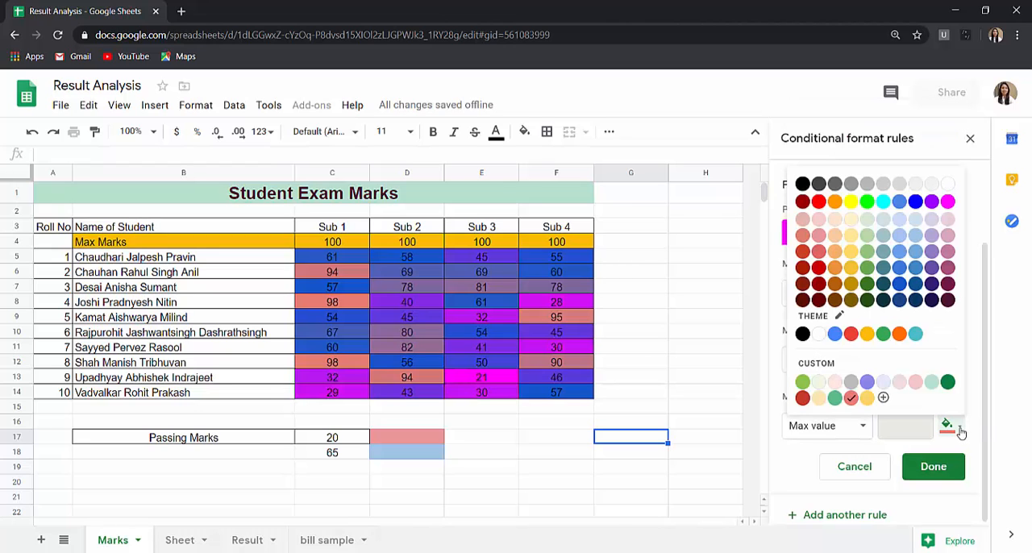
left_click(900, 333)
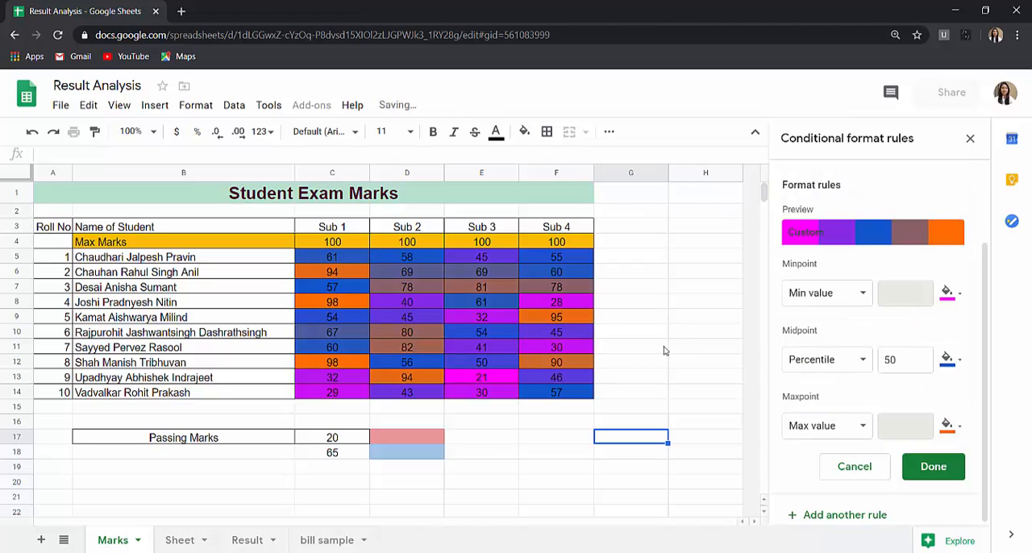
- Try a midpoint percentile of 47 on the custom-colored scale
double_click(915, 360)
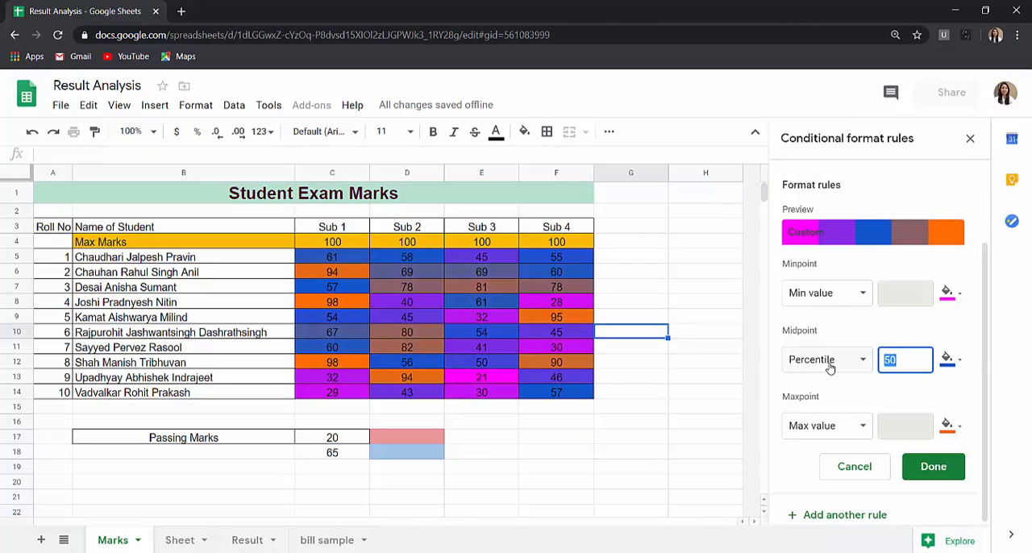
type("47")
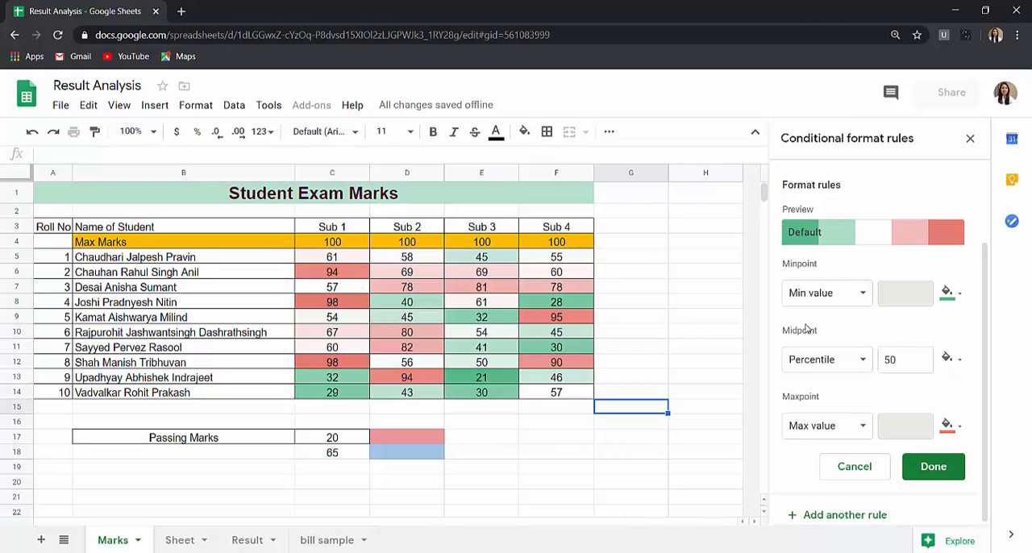
- Set the color scale's midpoint to None and review the type options, keeping Min value for the minpoint and Max value for the maxpoint
left_click(868, 367)
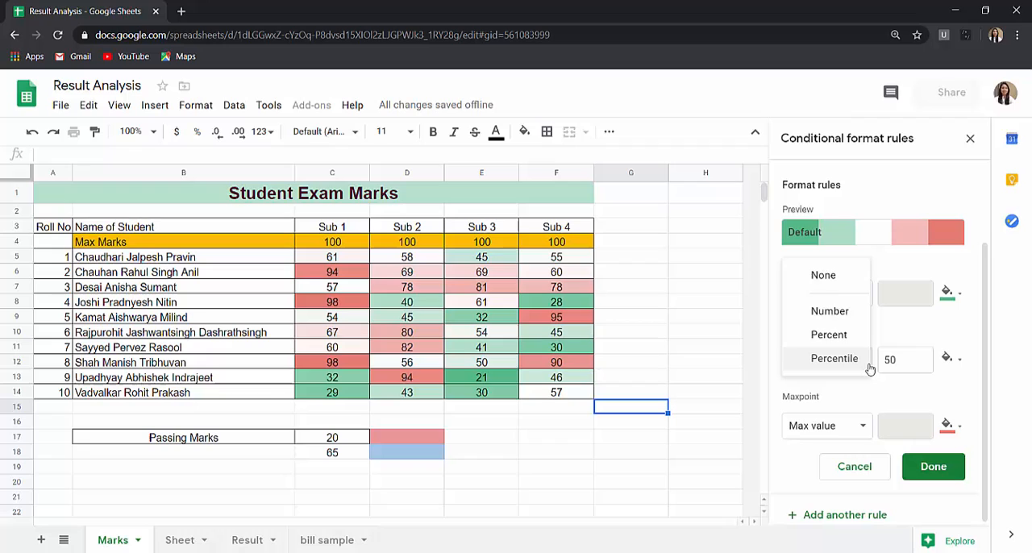
left_click(832, 275)
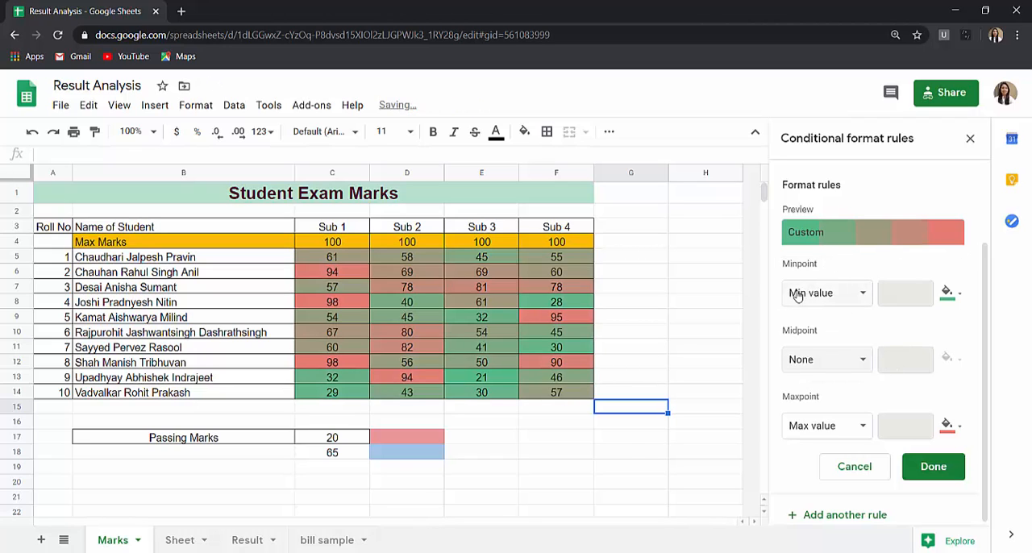
left_click(862, 294)
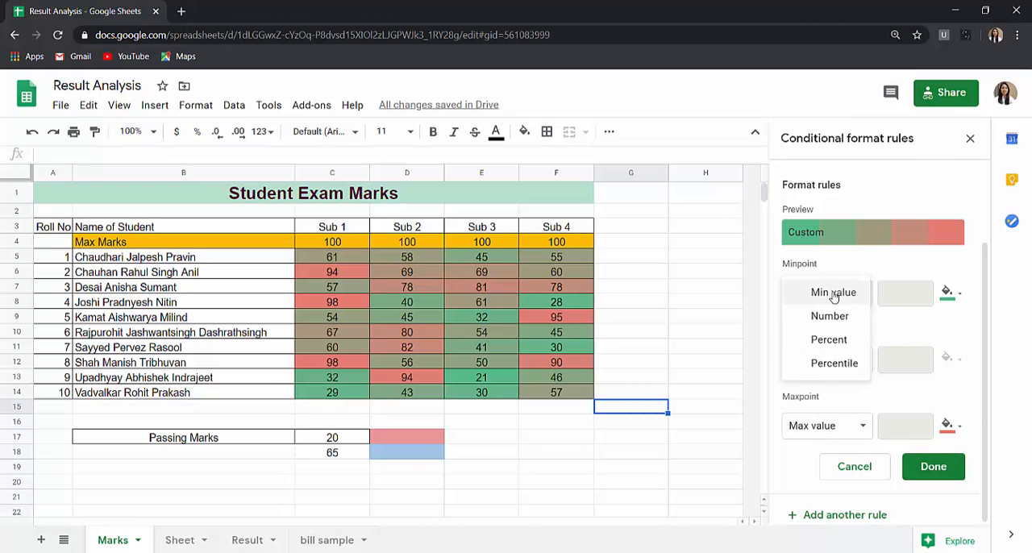
left_click(853, 436)
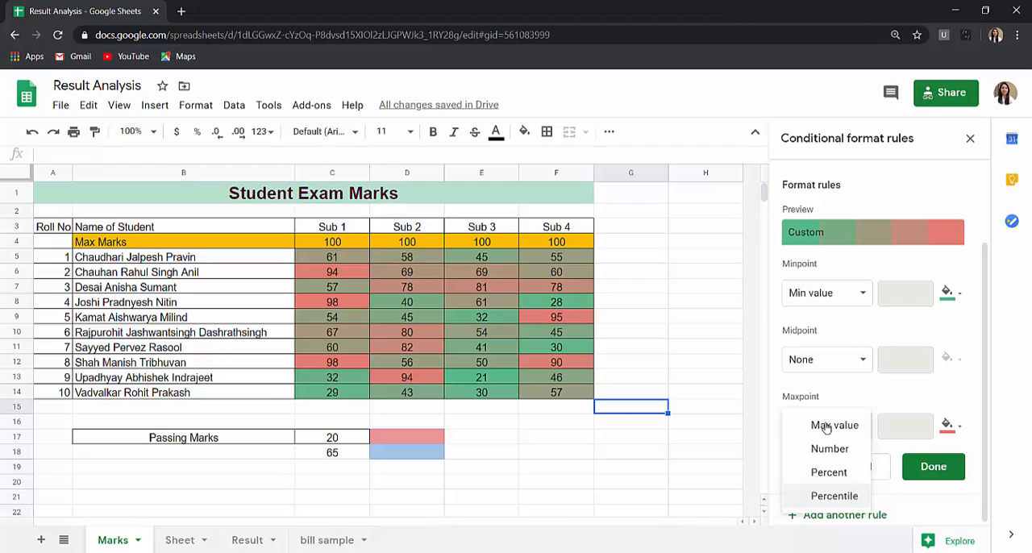
left_click(703, 466)
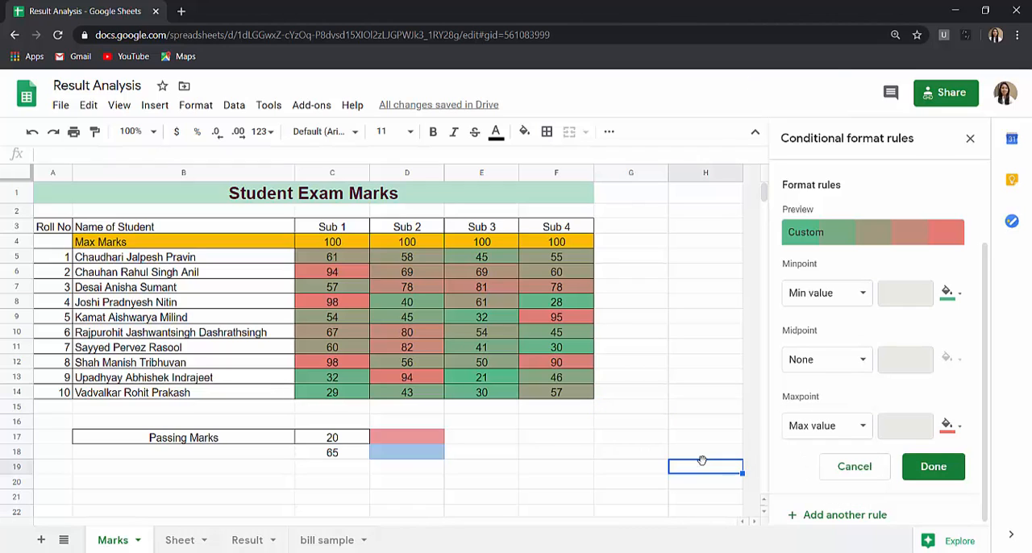